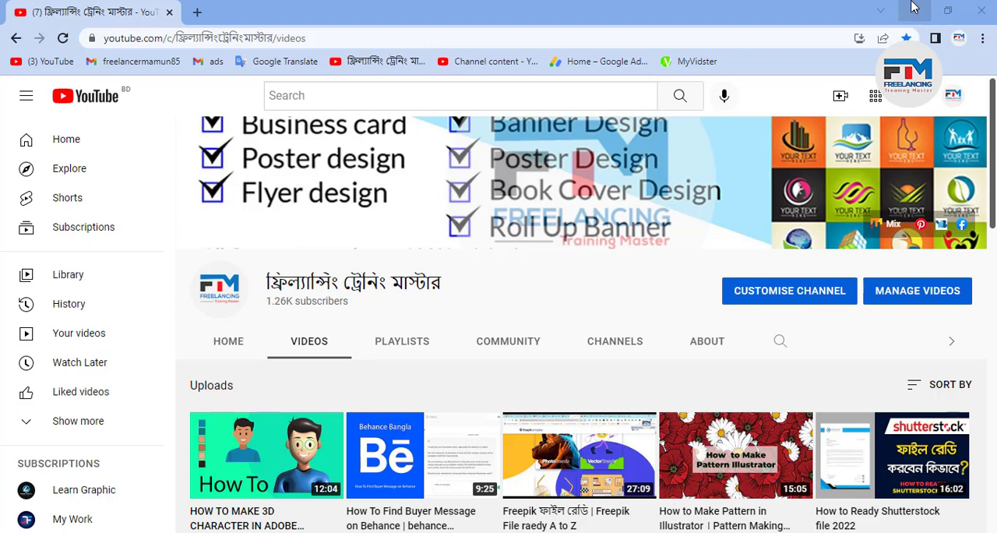
Switch to Illustrator and examine the flat illustration of the two seated people, the table and the man's chair
click(914, 7)
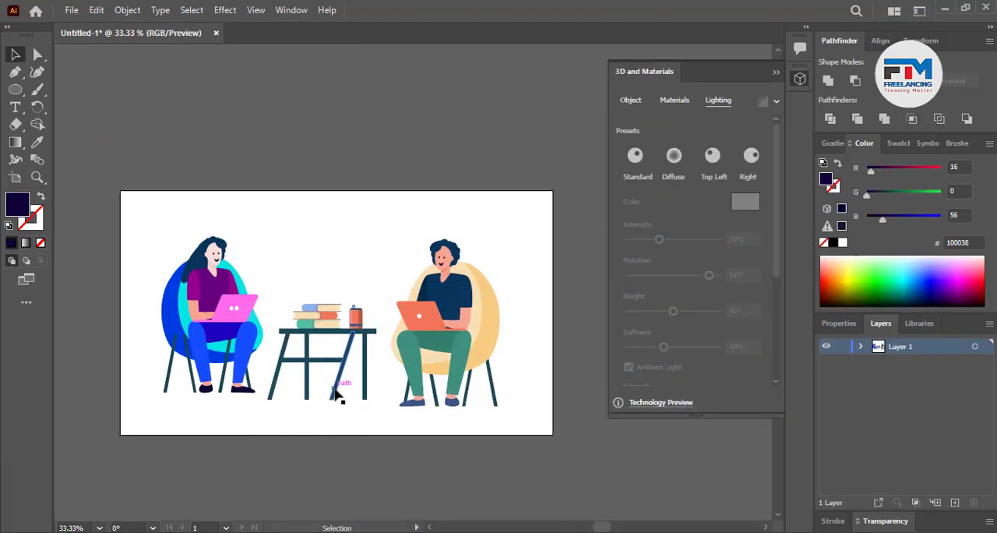
scroll(185, 342, up, 3)
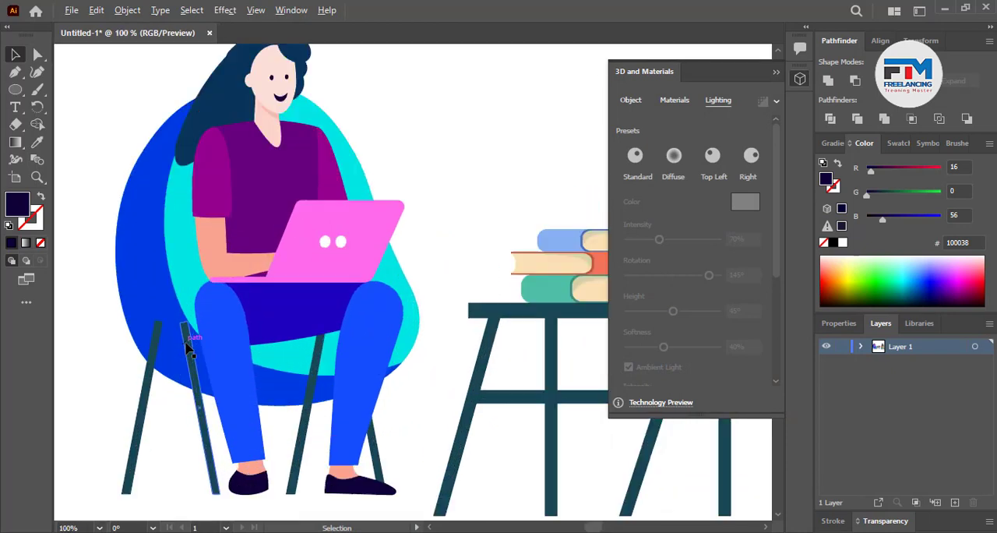
scroll(226, 330, down, 3)
scroll(347, 349, up, 1)
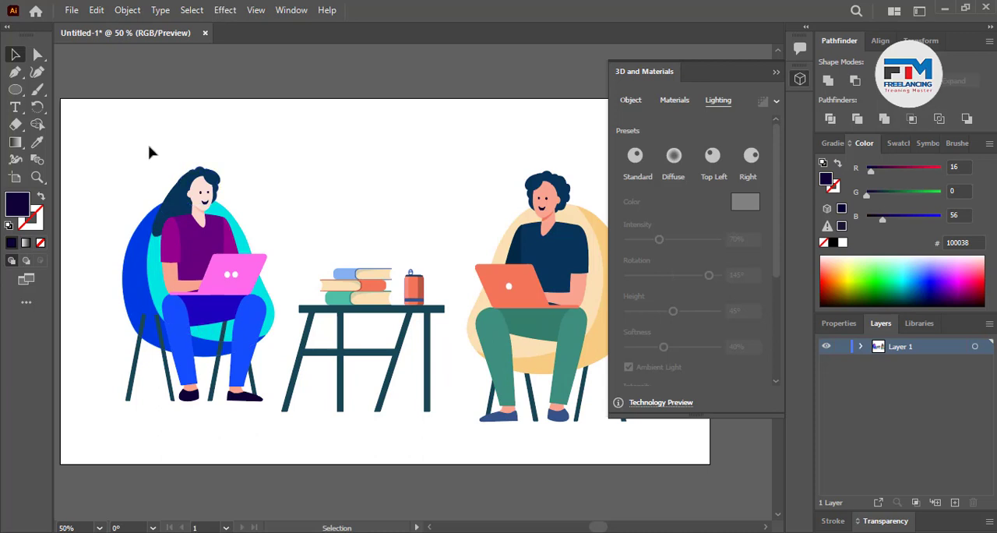
drag(129, 134, 580, 387)
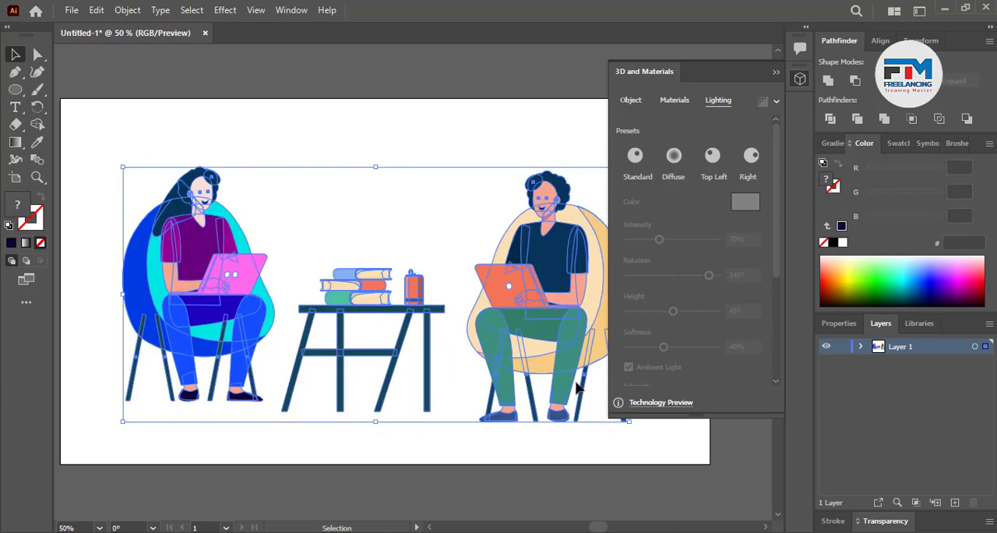
click(376, 129)
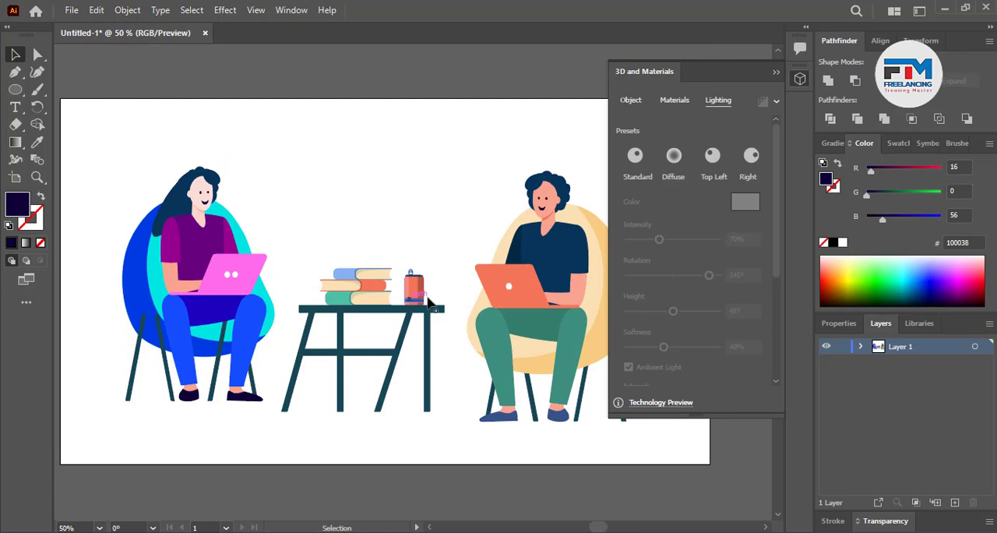
scroll(263, 335, up, 1)
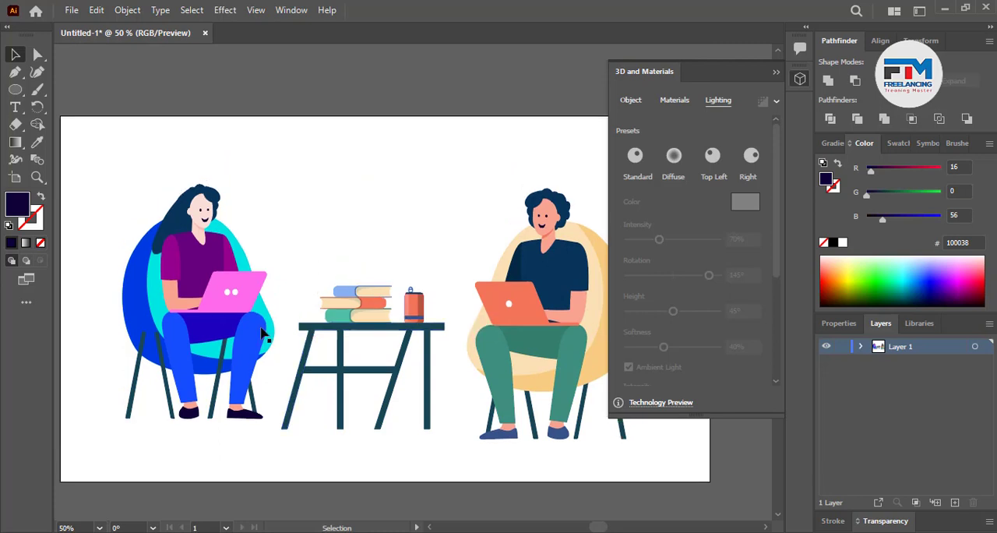
scroll(255, 339, down, 1)
scroll(434, 347, up, 1)
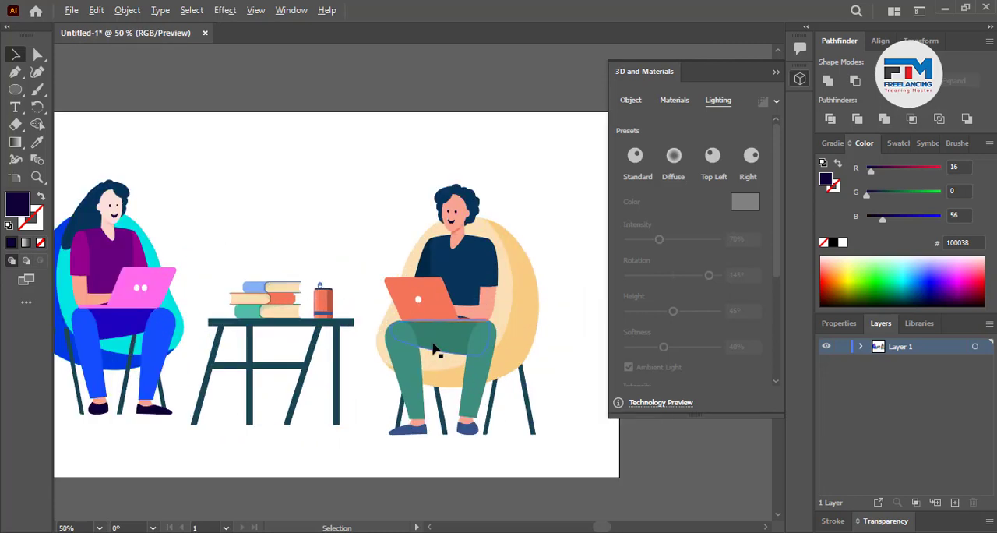
scroll(468, 358, up, 1)
scroll(161, 367, up, 1)
scroll(200, 369, down, 2)
scroll(246, 373, up, 1)
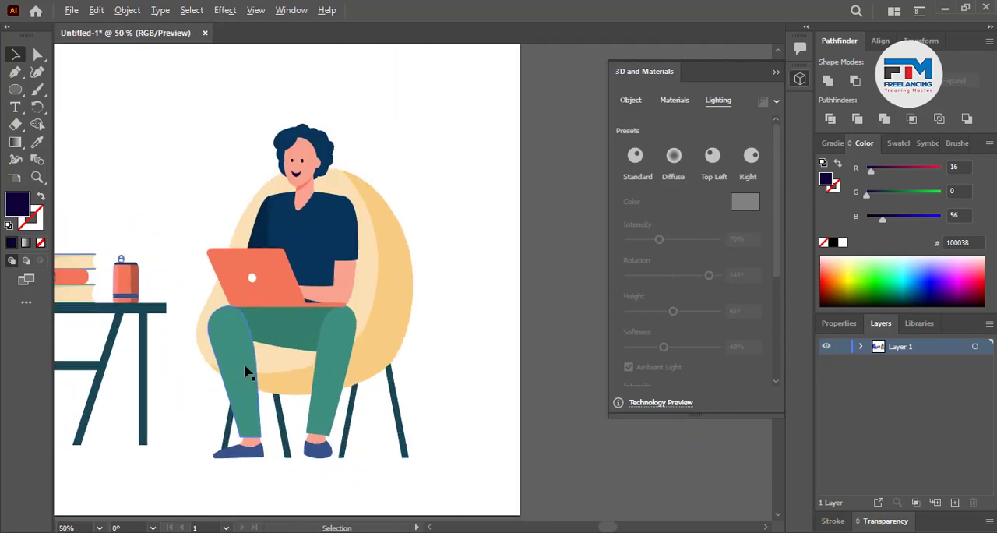
scroll(229, 383, down, 1)
scroll(229, 387, down, 1)
scroll(296, 380, up, 1)
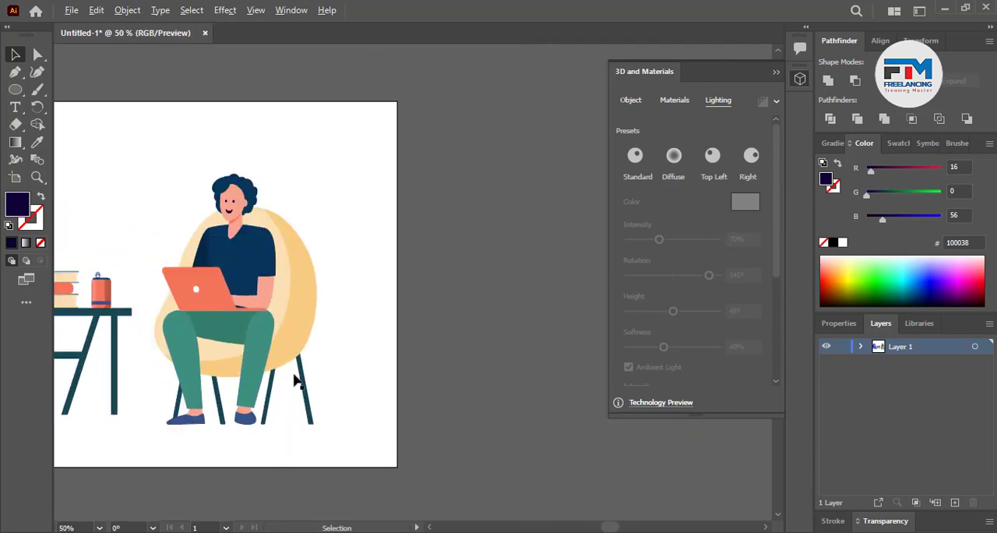
Move the seated man together with his chair onto the empty canvas beside the artboard
drag(159, 153, 328, 452)
scroll(164, 346, down, 1)
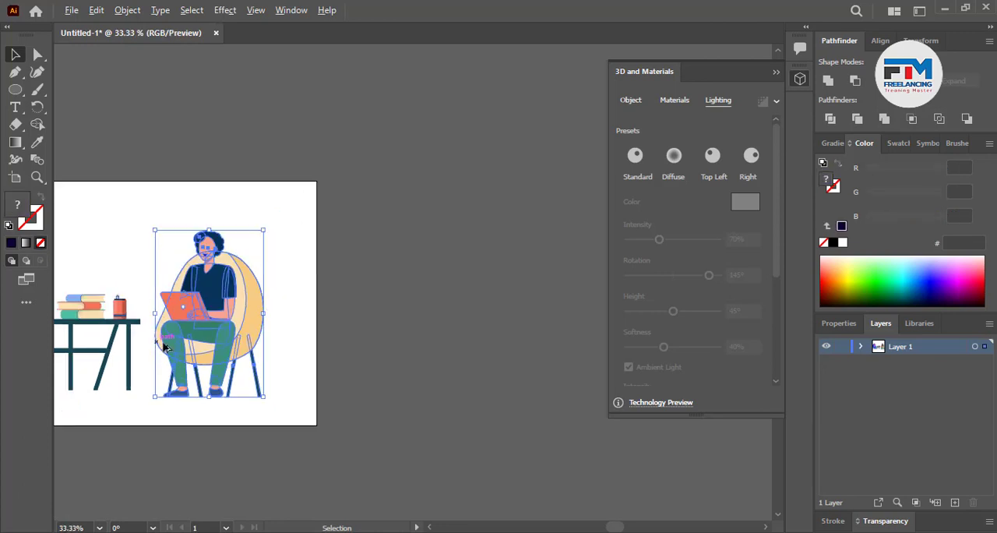
drag(164, 347, 402, 346)
scroll(397, 364, up, 2)
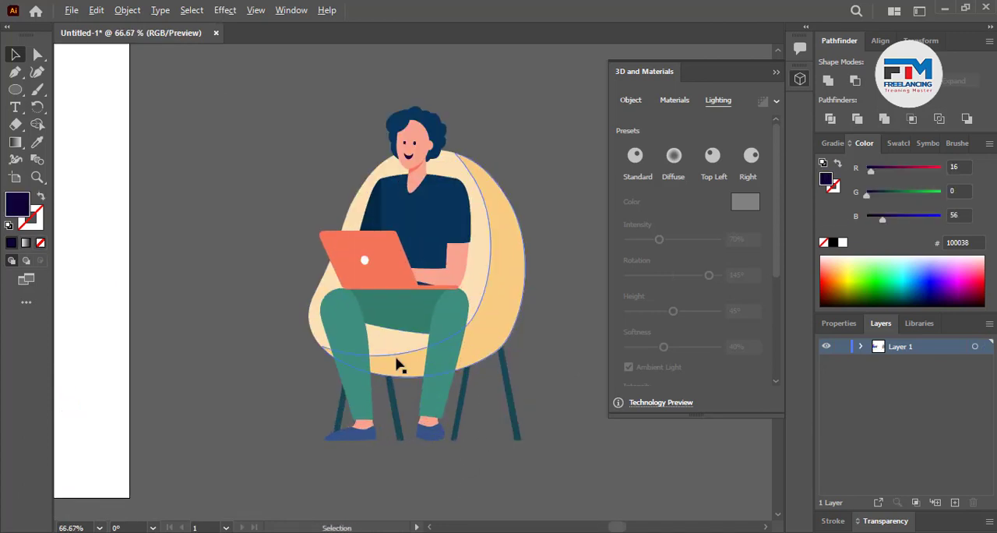
Apply the Inflate 3D effect to the darker outer shell of the man's chair and turn on ray-traced rendering
click(402, 250)
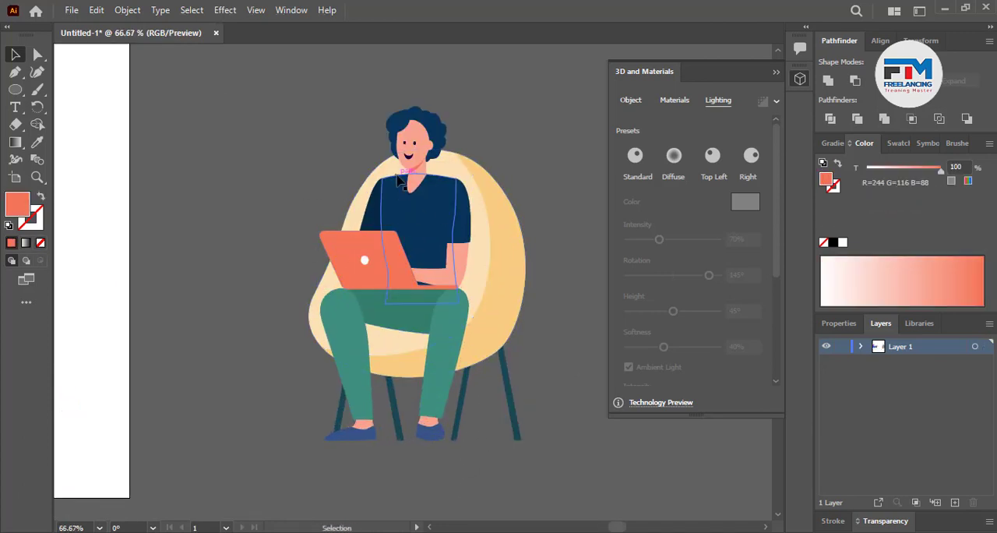
scroll(499, 323, up, 1)
click(494, 331)
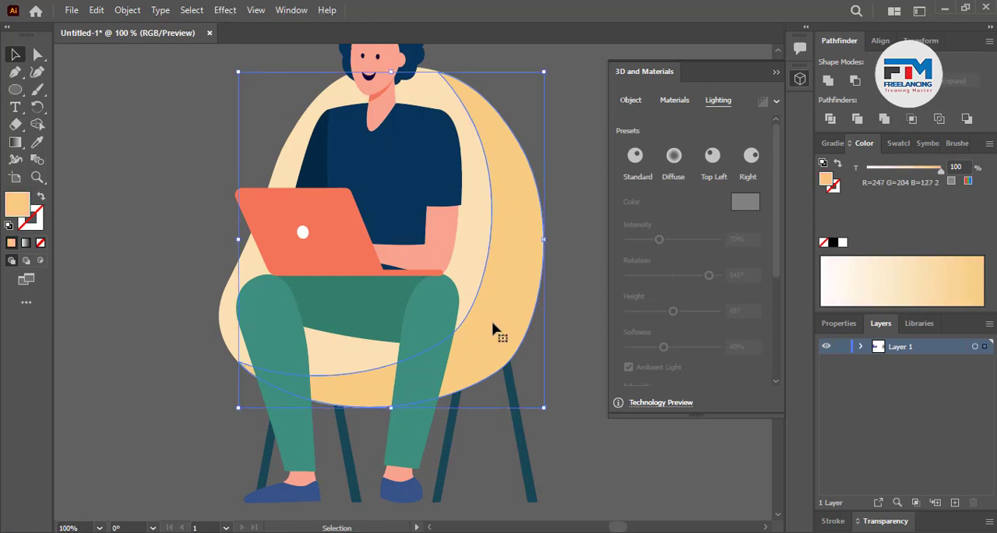
click(465, 224)
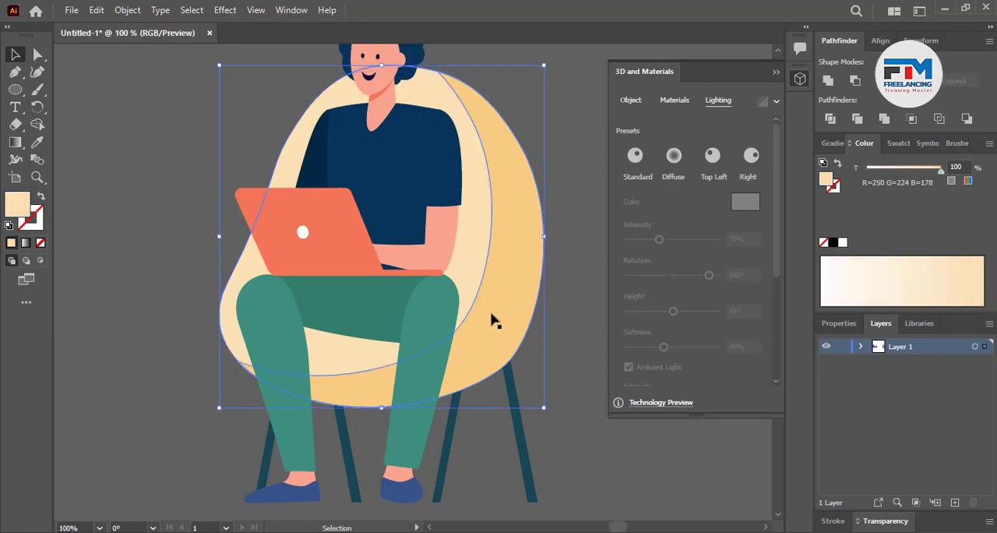
click(491, 314)
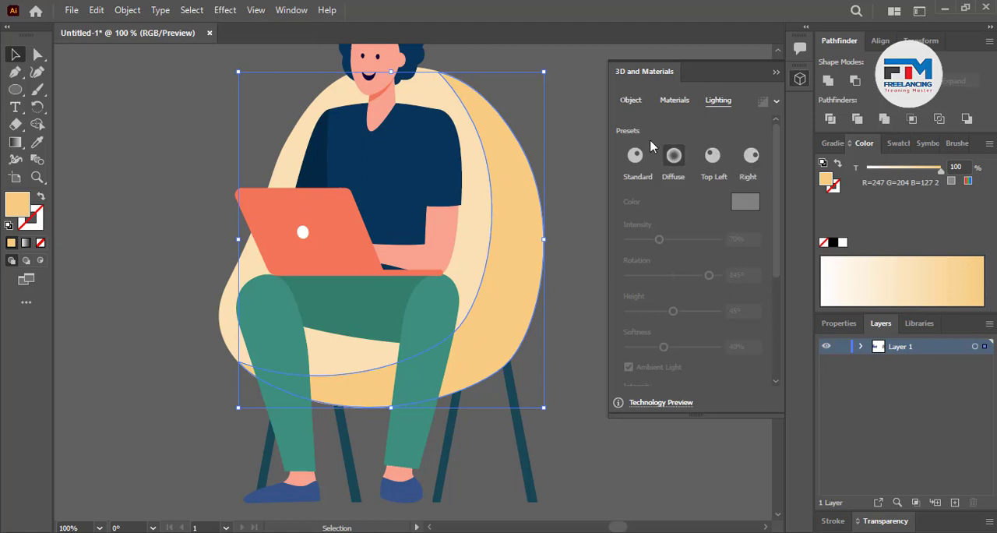
click(631, 100)
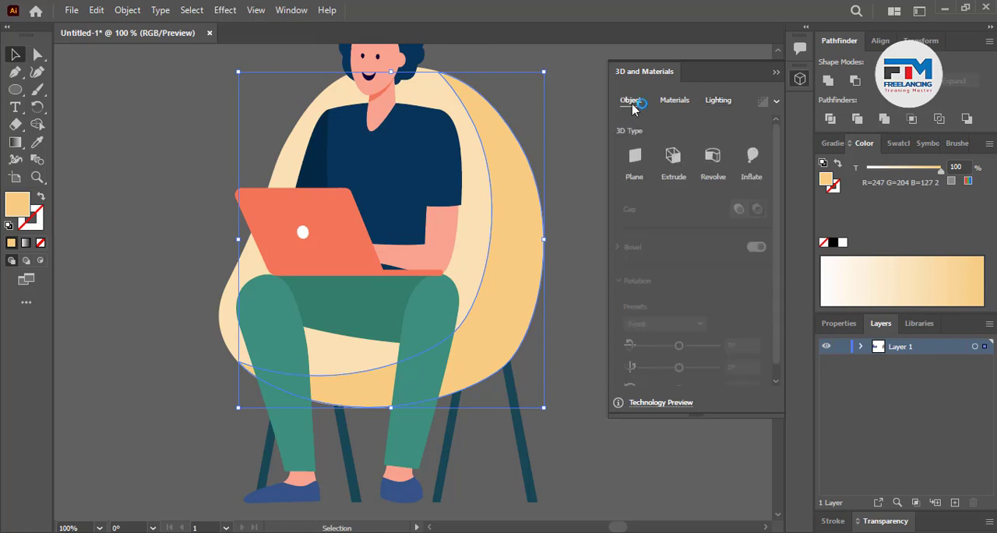
click(749, 155)
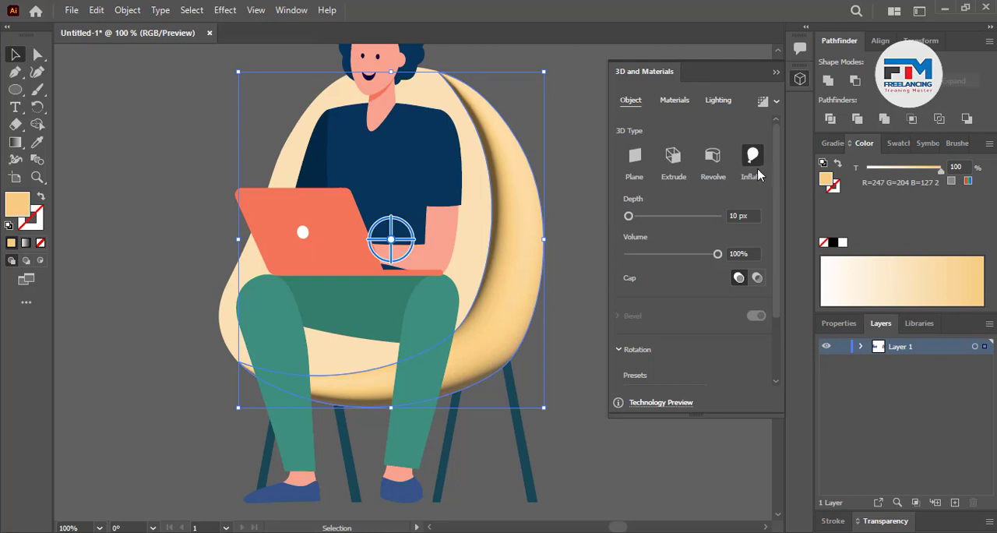
click(765, 103)
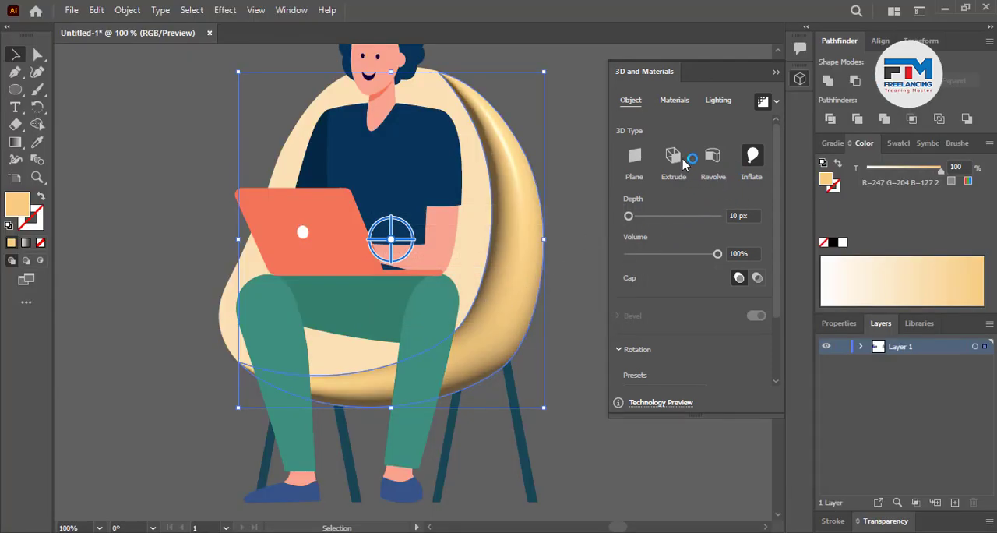
Light the chair's outer shell with intensity 107%, rotation 104°, height 40° and softness 72%
click(721, 102)
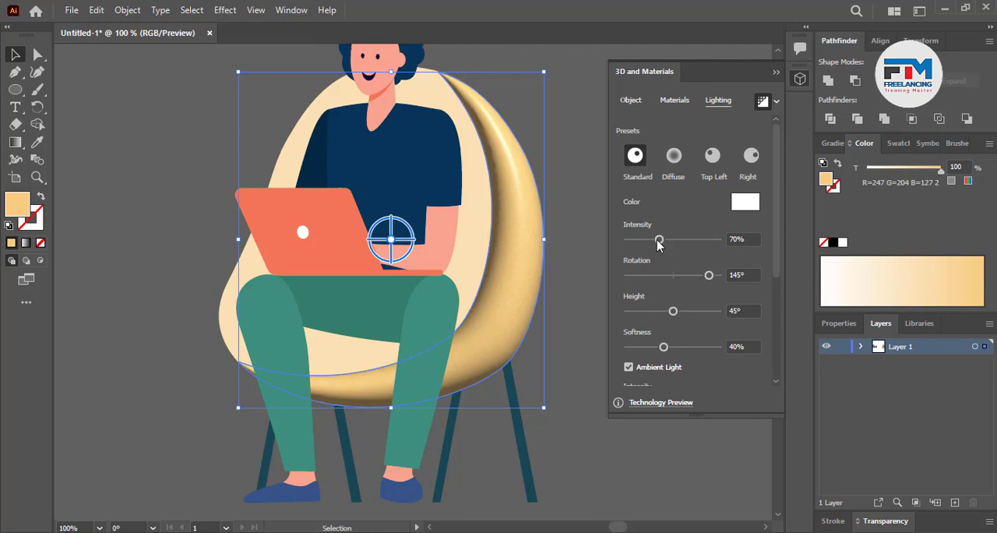
drag(658, 245, 676, 241)
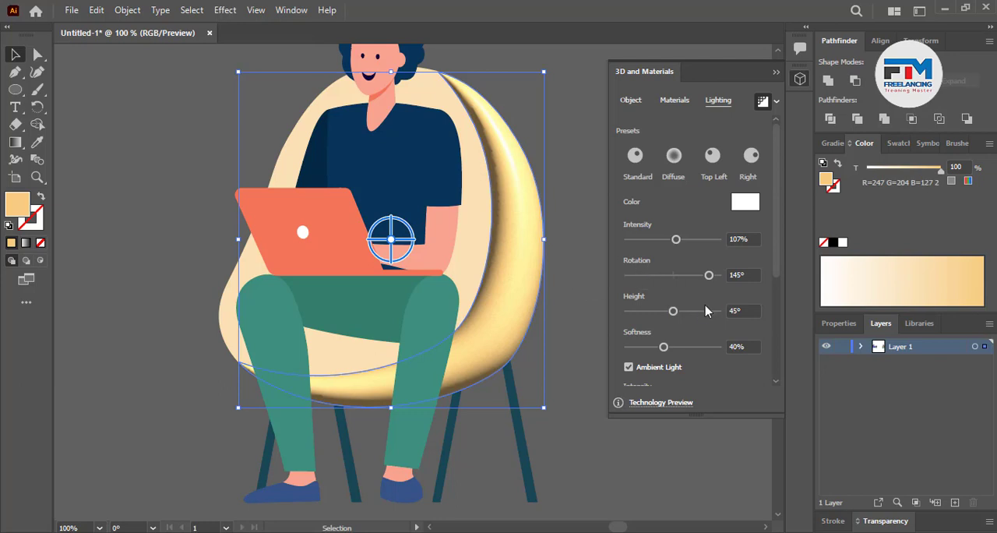
drag(708, 275, 699, 275)
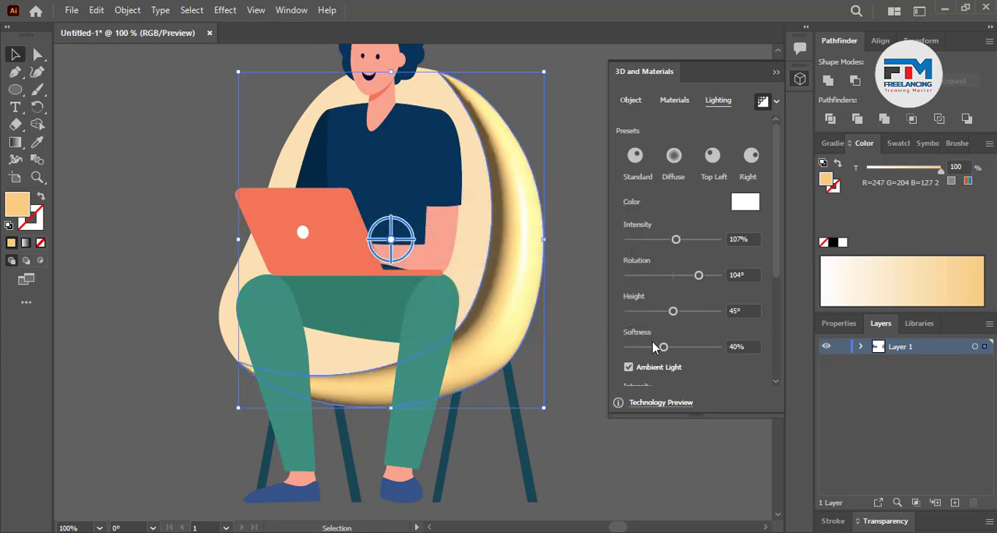
mouse_move(673, 312)
mouse_down()
mouse_move(713, 316)
mouse_move(636, 316)
mouse_move(669, 318)
mouse_up()
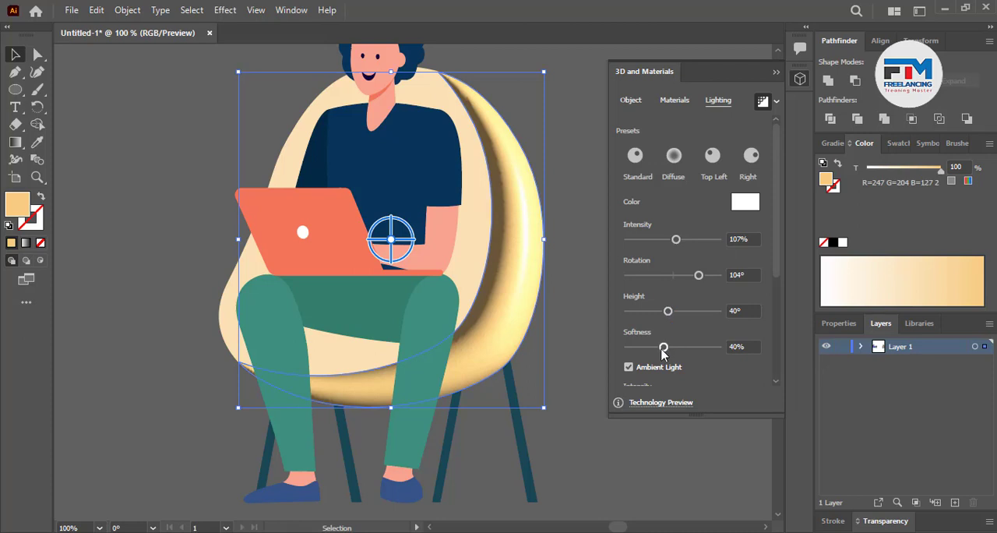
drag(662, 352, 691, 349)
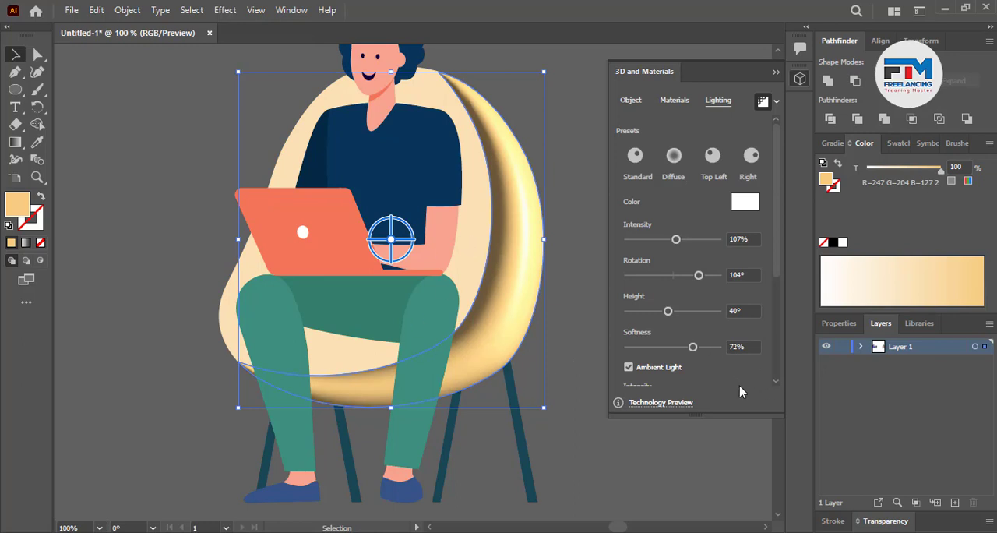
Try the Standard lighting preset on the chair's outer shell, and deselect the shell
scroll(736, 383, down, 3)
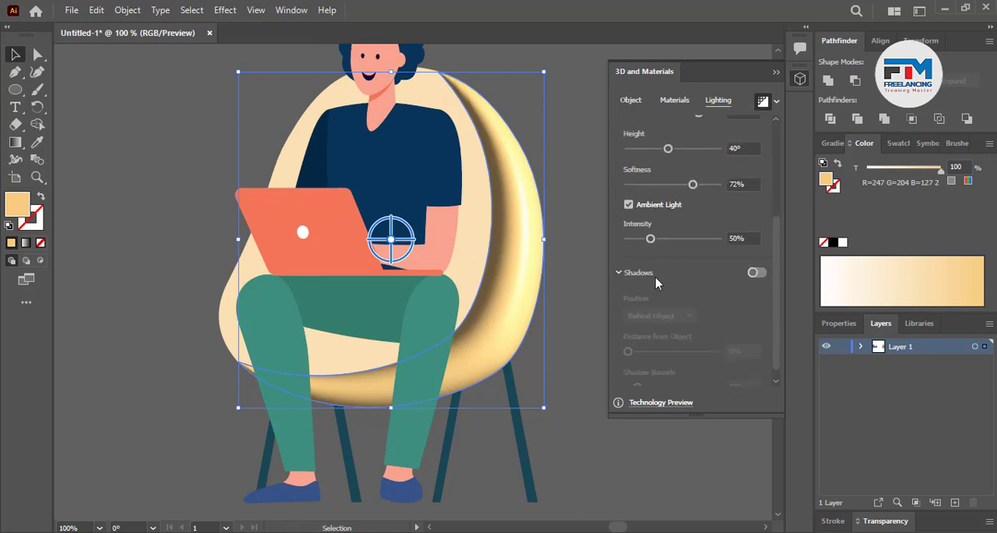
scroll(680, 286, up, 4)
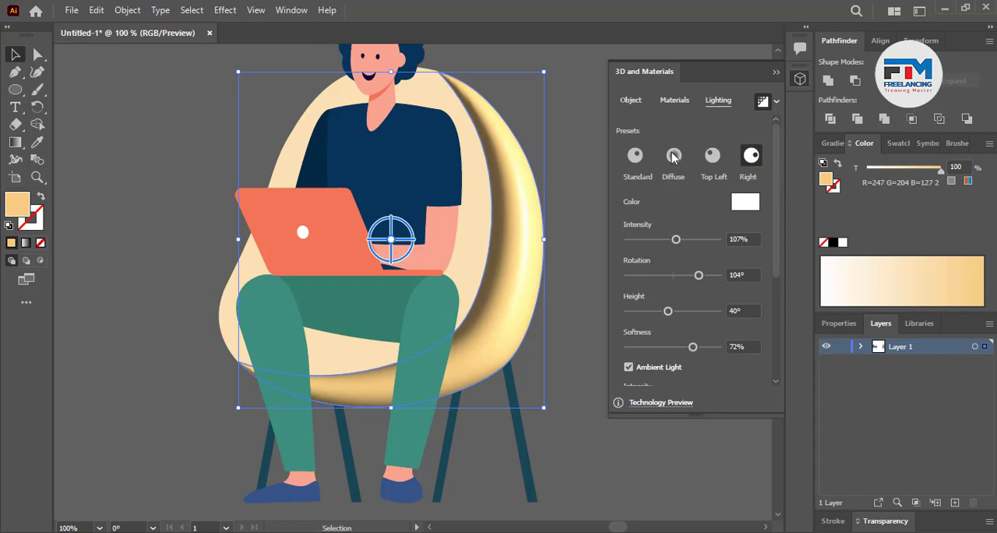
click(635, 157)
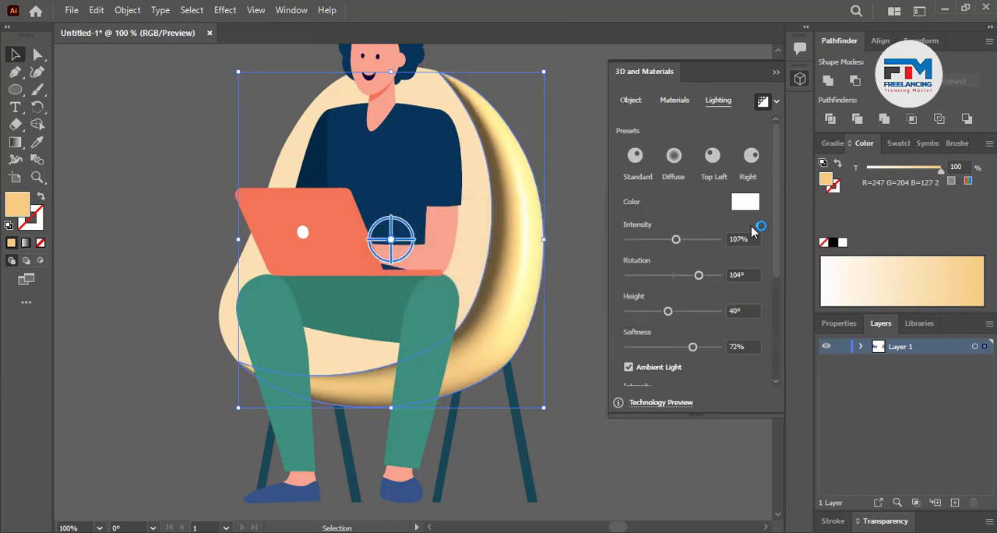
click(563, 301)
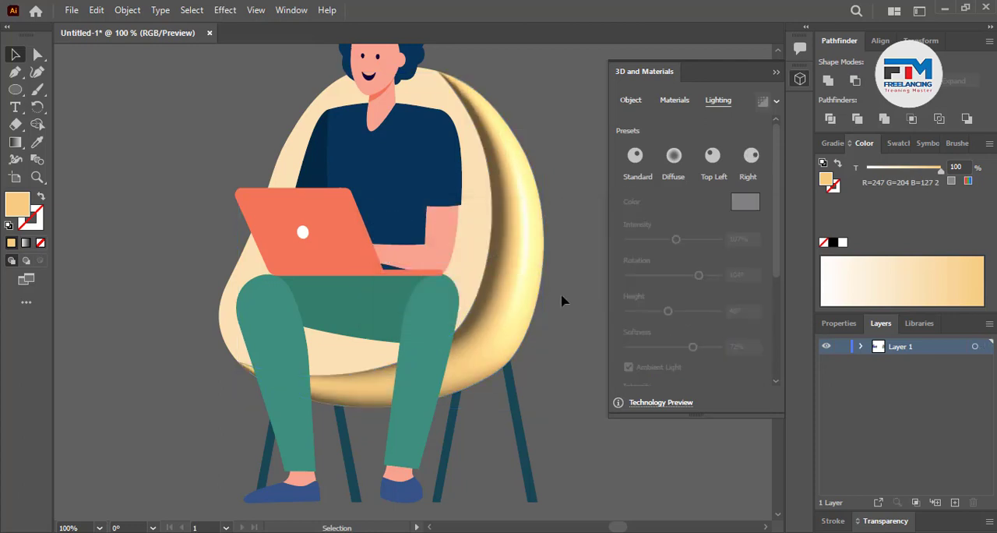
Apply the Inflate 3D effect to the chair's lighter inner seat with ray-traced rendering on
scroll(457, 322, down, 1)
click(467, 295)
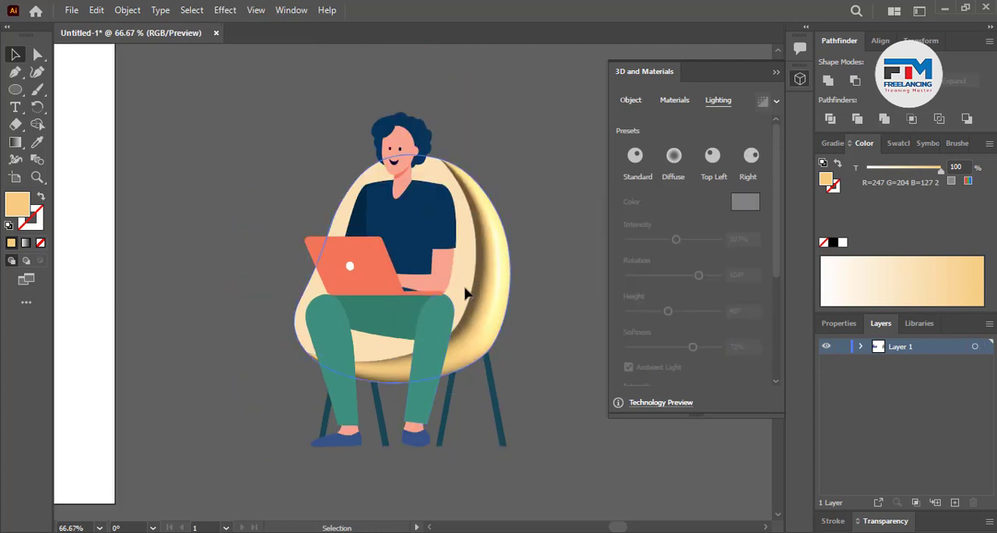
click(629, 101)
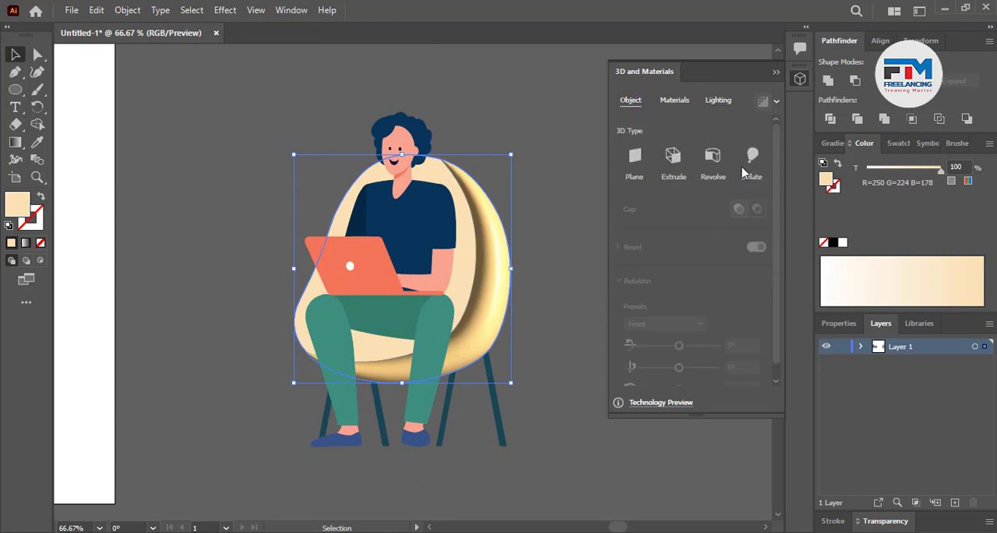
click(752, 160)
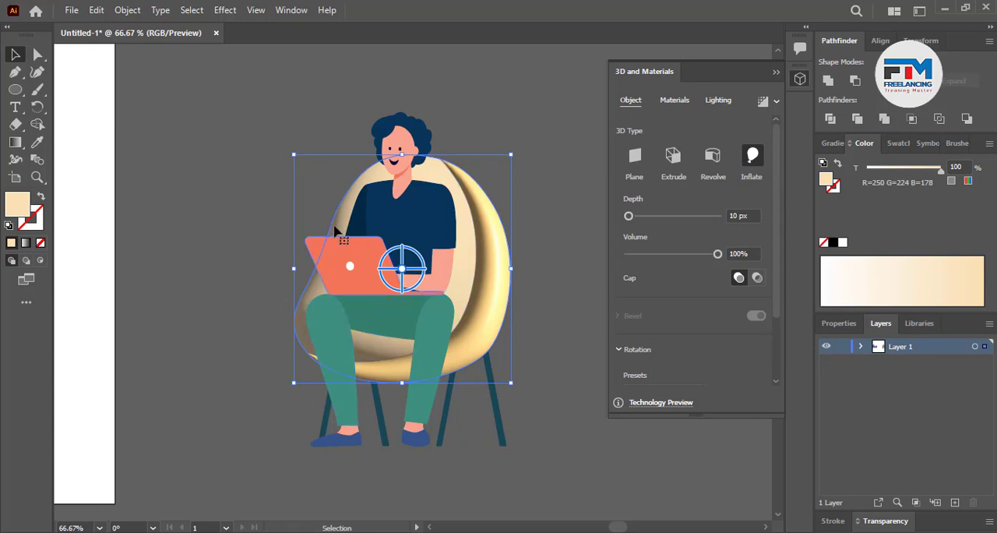
click(763, 103)
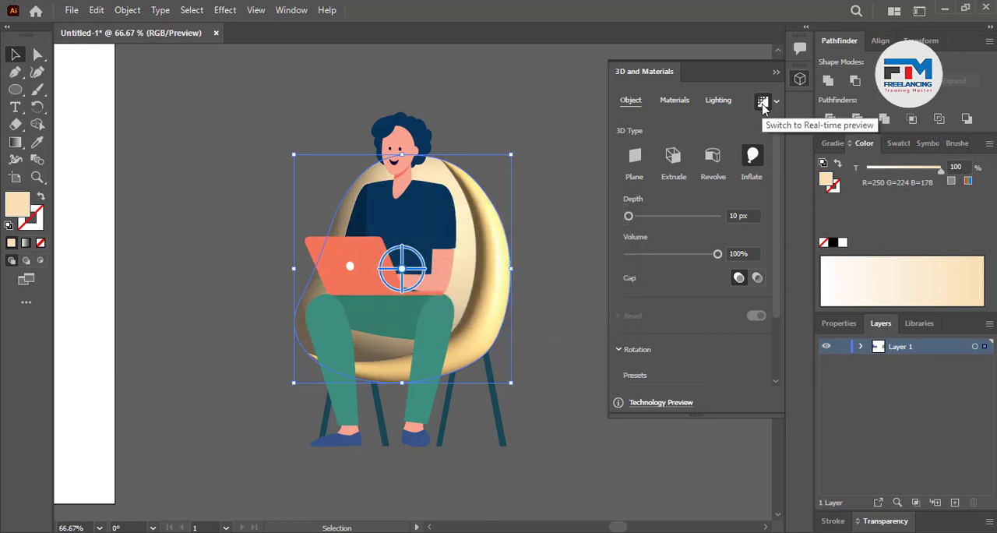
click(763, 105)
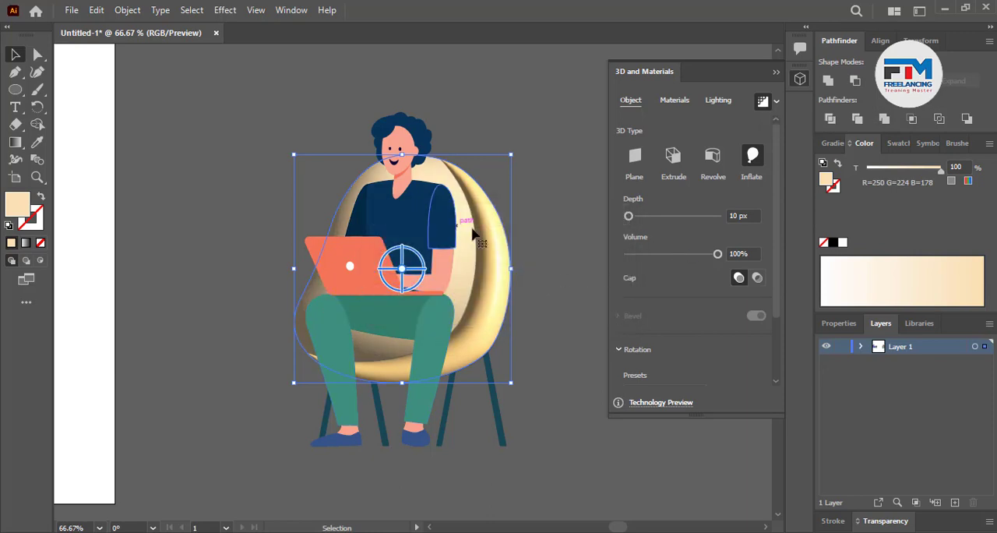
Set the inner seat's lighting to 86% softness and a rotation of -115°
click(720, 100)
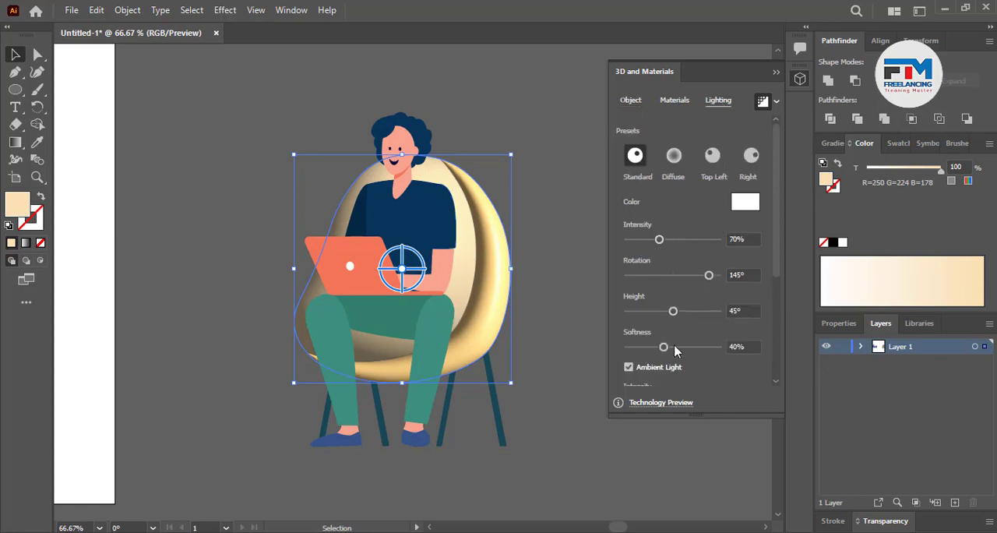
drag(664, 347, 706, 347)
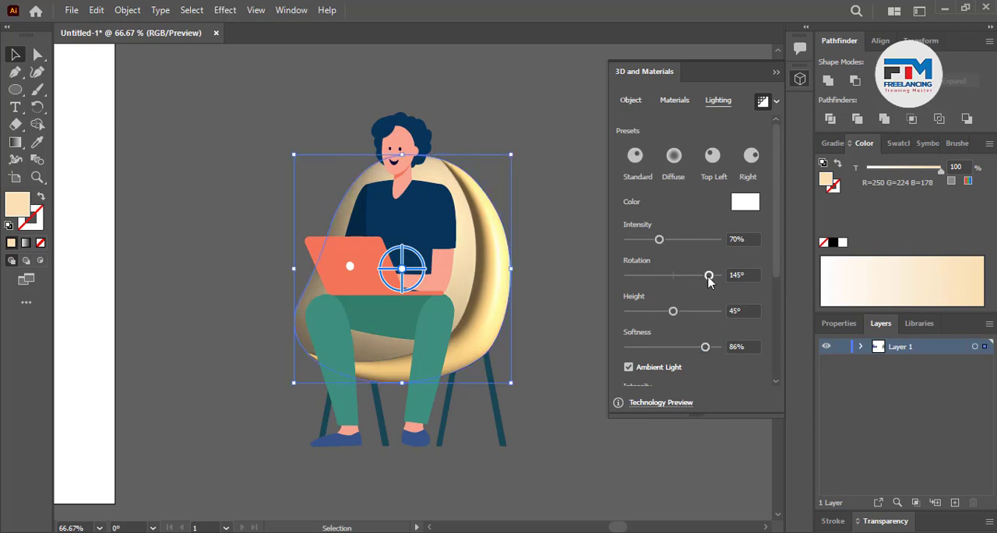
drag(709, 275, 643, 285)
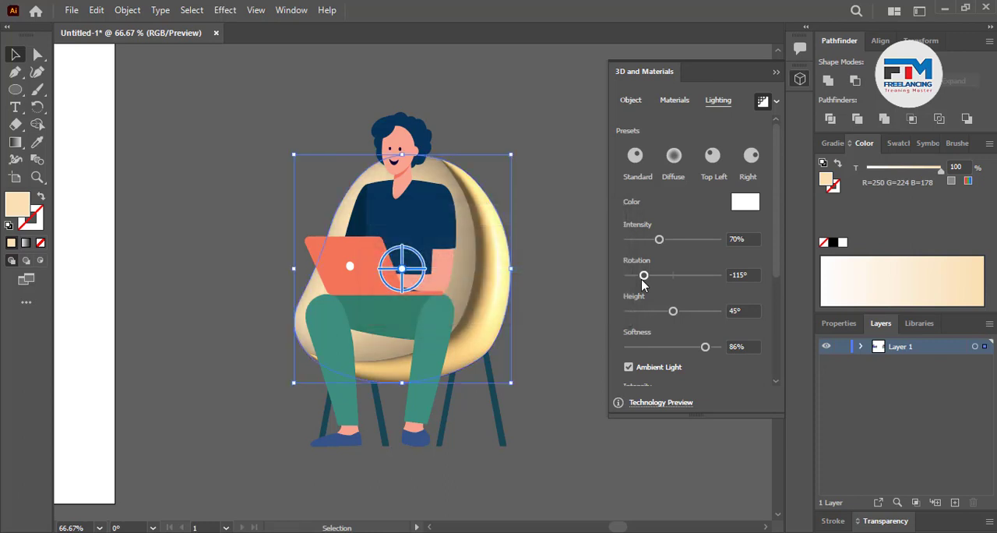
Apply the Inflate 3D effect to all four chair legs with ray-traced rendering on
click(575, 400)
scroll(452, 437, up, 1)
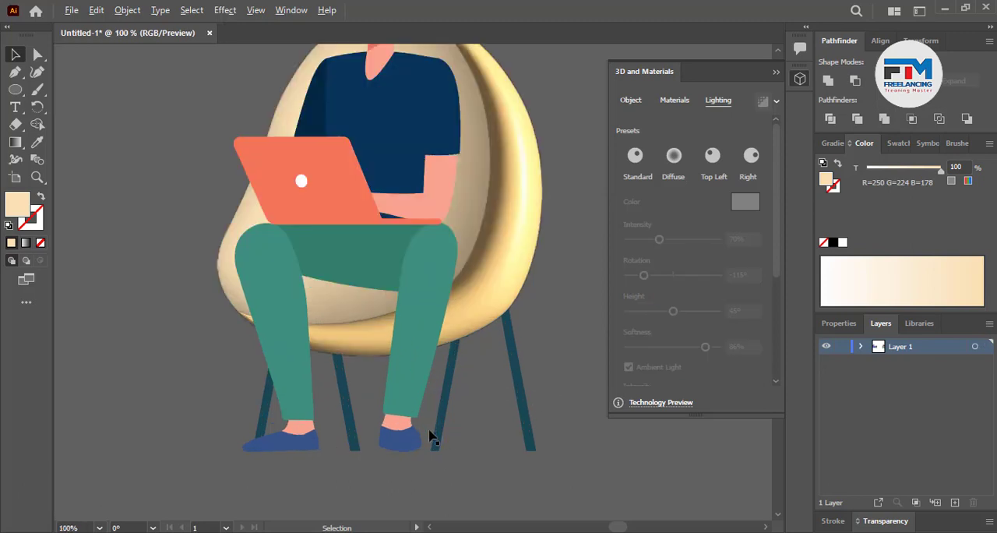
scroll(431, 438, up, 1)
click(586, 436)
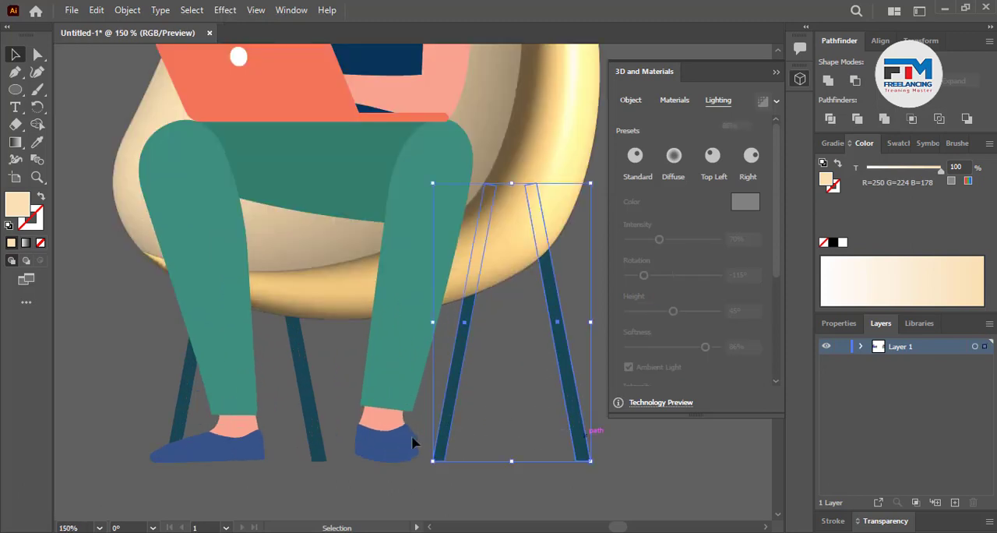
shift+click(184, 407)
shift+click(305, 390)
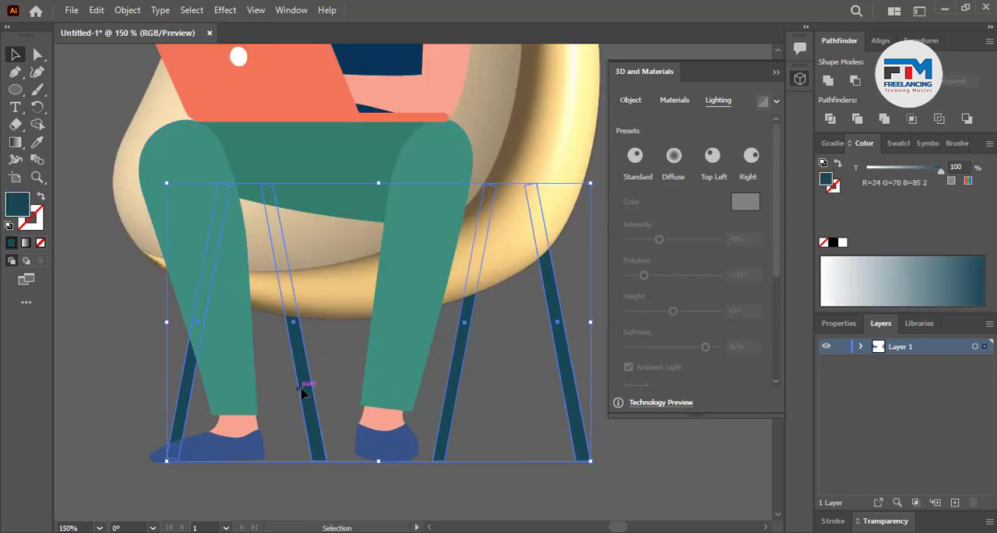
key(a)
key(v)
click(631, 100)
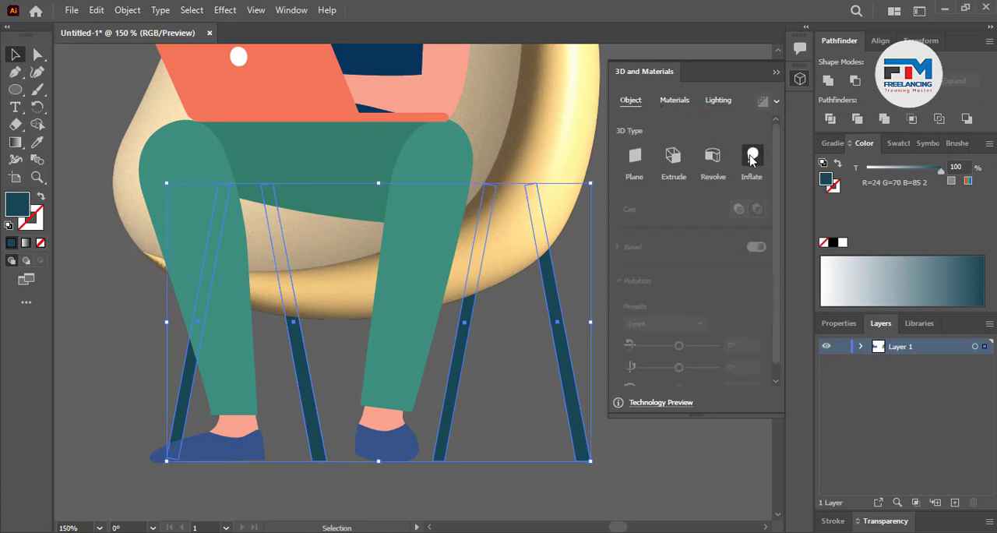
click(751, 158)
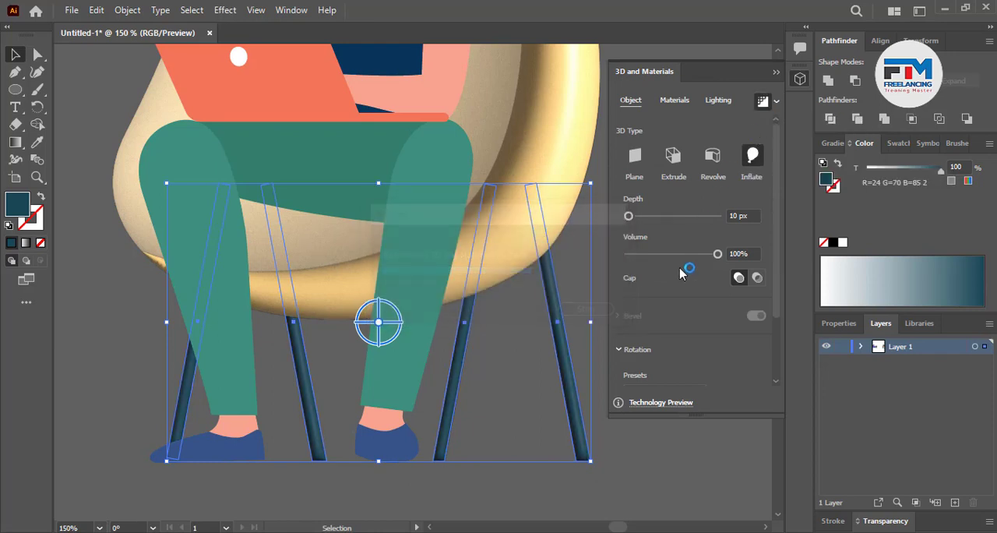
Light the chair legs with intensity 116%, rotation 95° and height 74°, and deselect them
click(727, 103)
drag(659, 240, 680, 240)
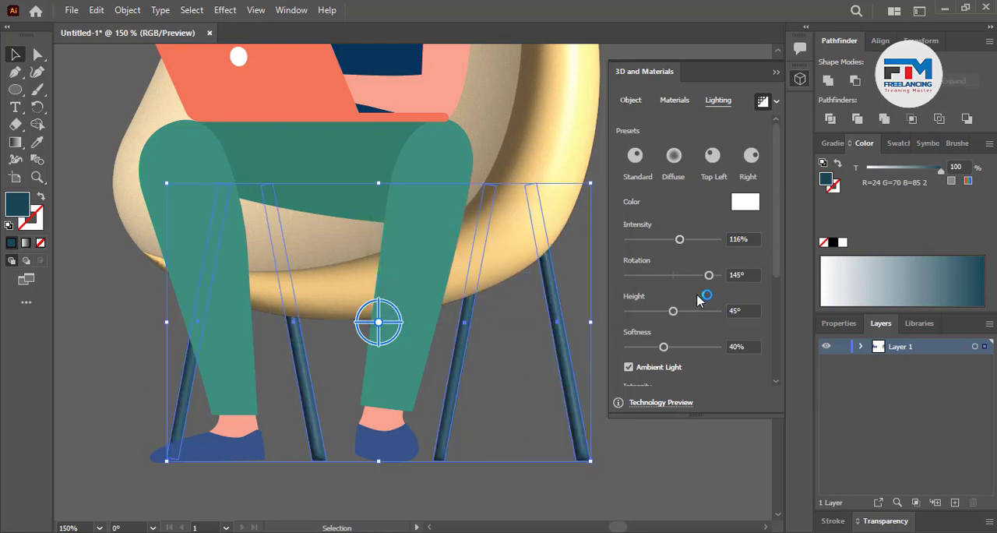
drag(708, 275, 697, 275)
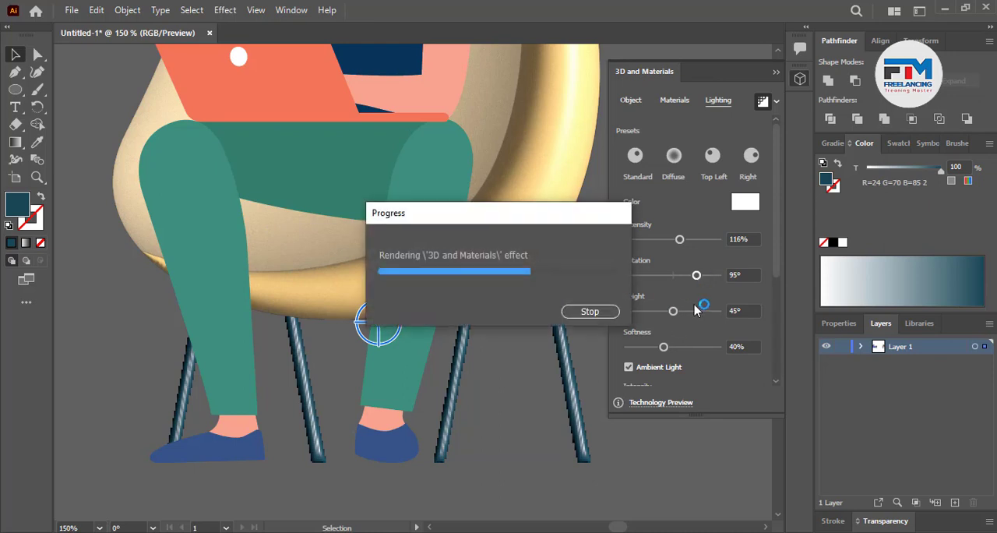
drag(679, 316, 702, 311)
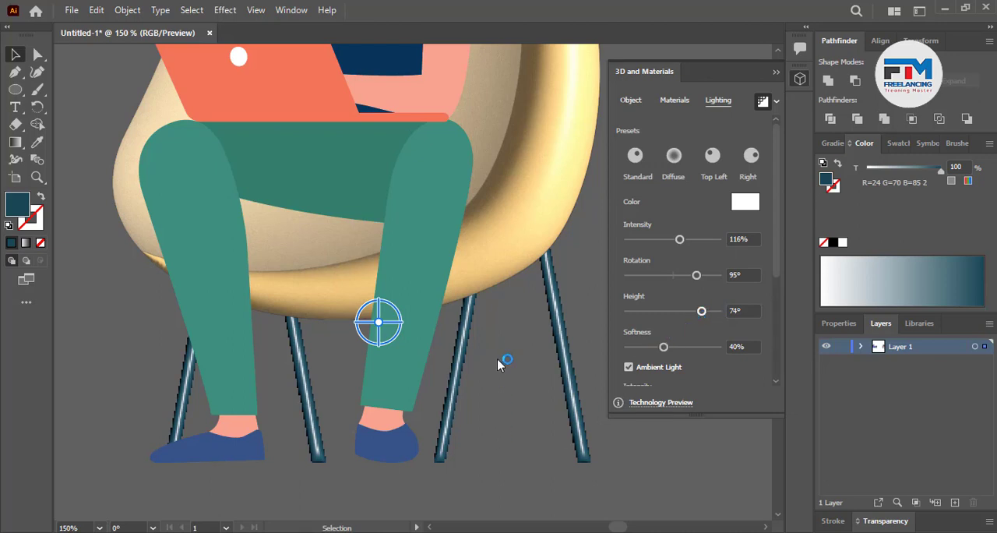
click(511, 446)
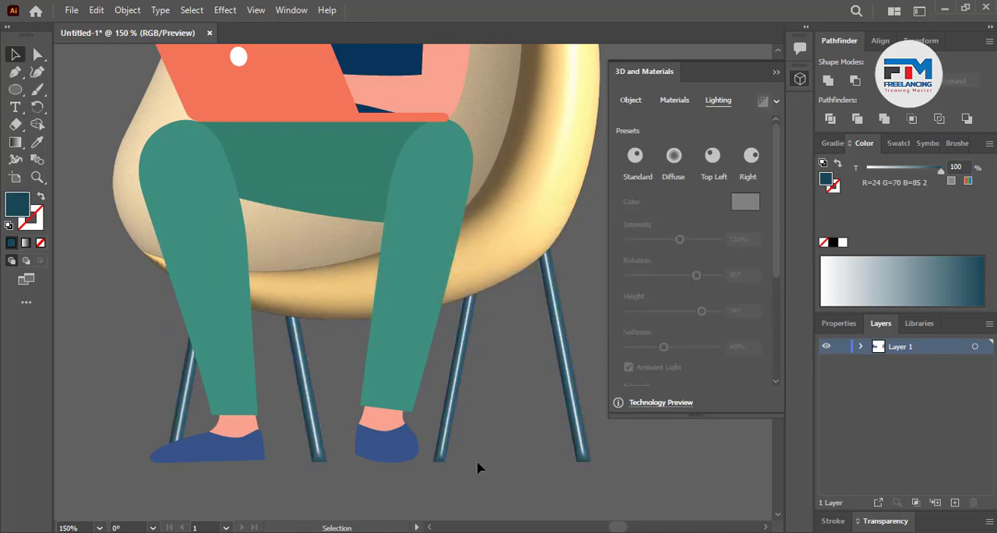
Set the chair legs' lighting to 77% softness and a height of 59°, and deselect them
scroll(478, 467, down, 3)
scroll(341, 388, up, 3)
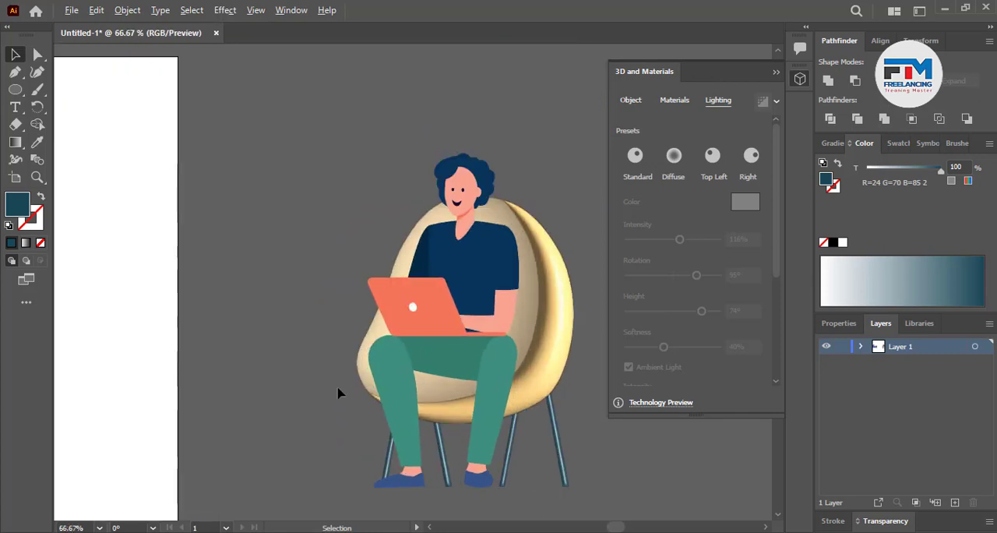
scroll(340, 388, down, 3)
scroll(340, 389, up, 3)
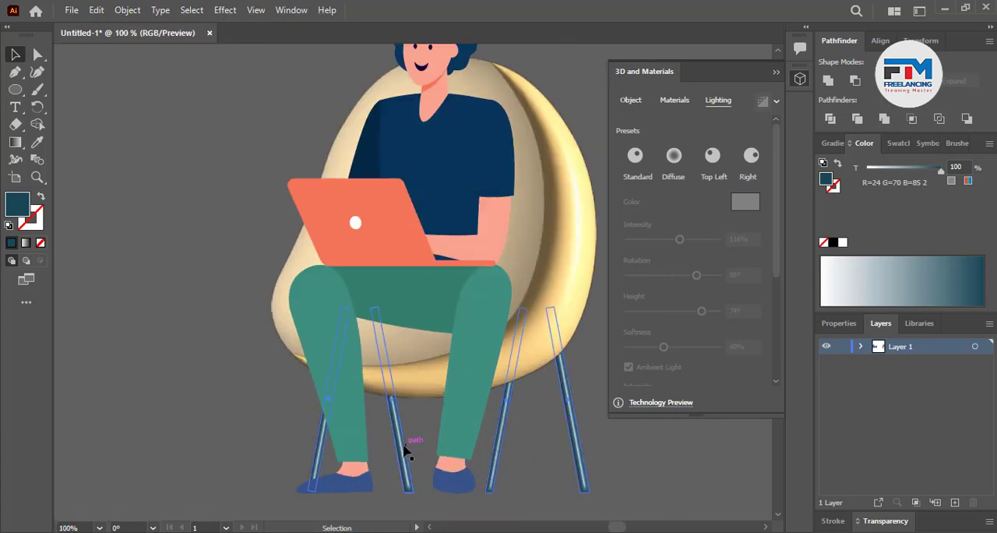
click(406, 446)
drag(660, 353, 693, 352)
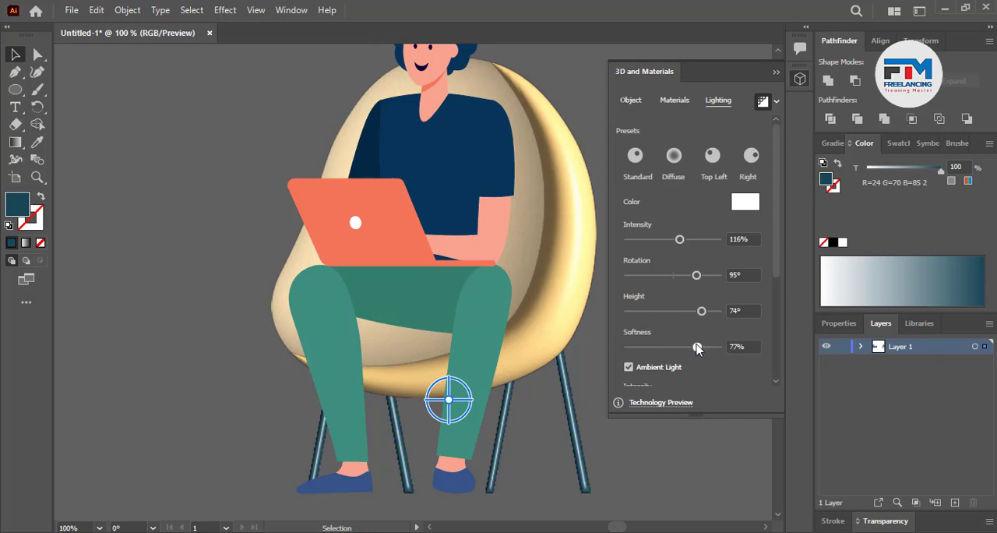
click(559, 431)
drag(554, 483, 605, 464)
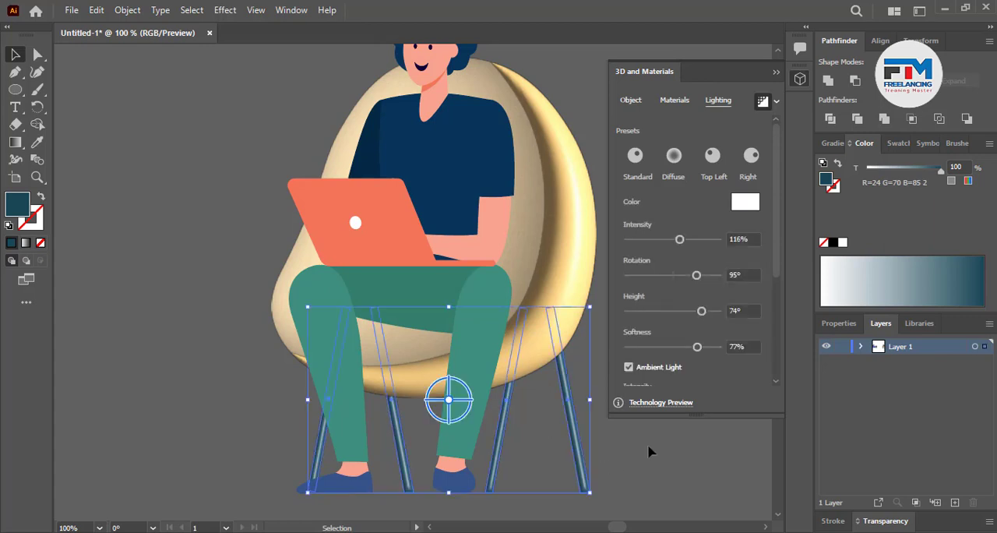
drag(701, 311, 690, 311)
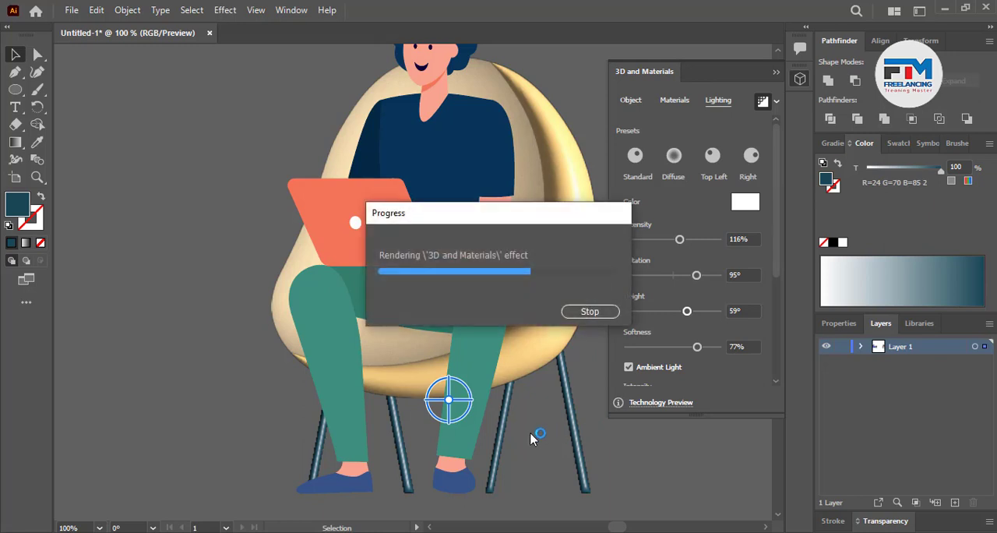
click(533, 460)
Apply the Inflate 3D effect to the main hair shape and the front hair lock with ray-traced rendering on
scroll(534, 460, up, 3)
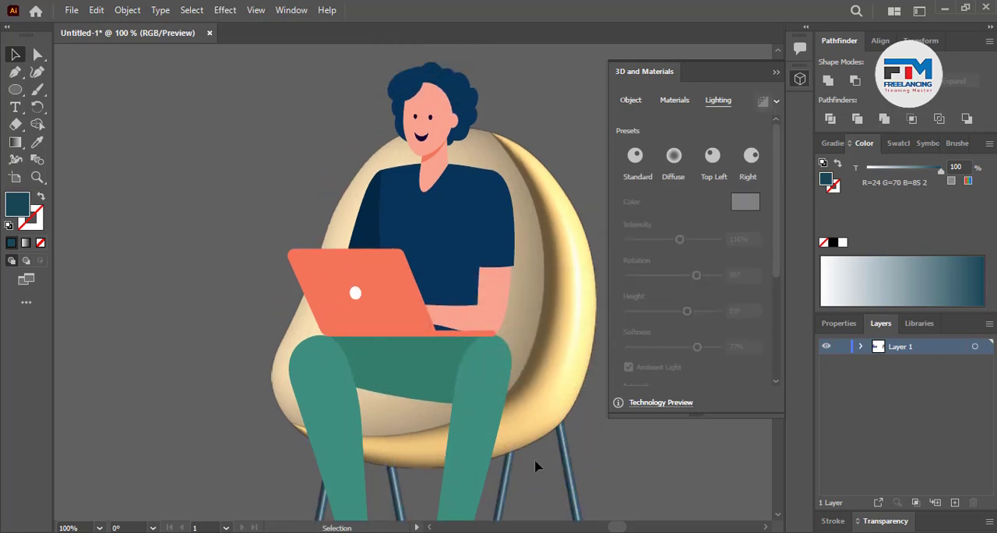
scroll(536, 465, up, 2)
scroll(491, 374, down, 4)
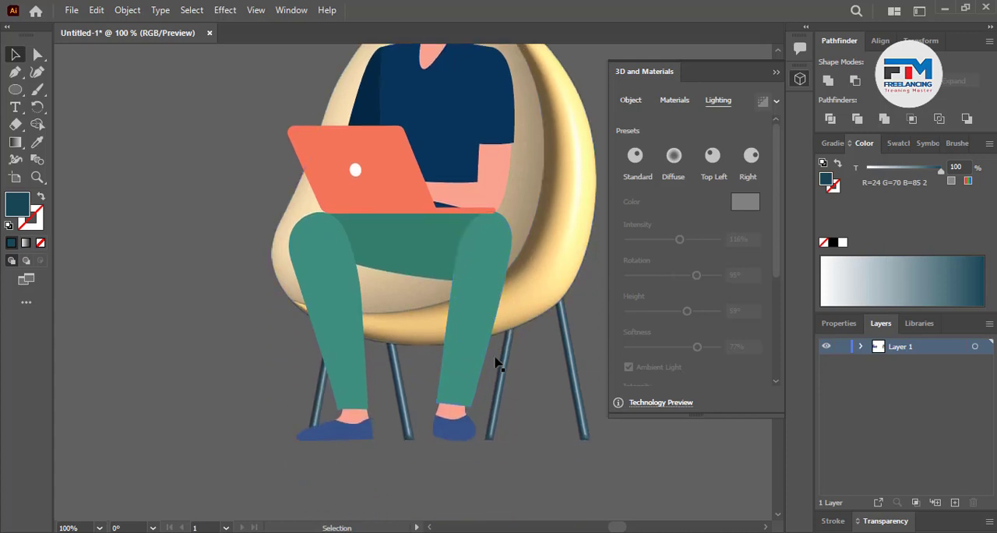
scroll(485, 159, up, 5)
scroll(424, 164, up, 3)
click(423, 302)
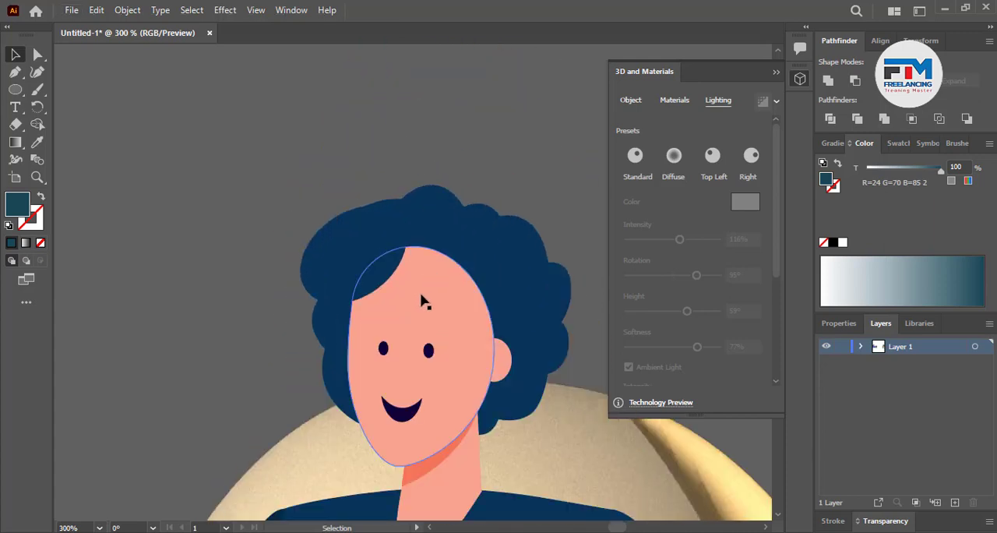
scroll(476, 272, up, 1)
click(314, 251)
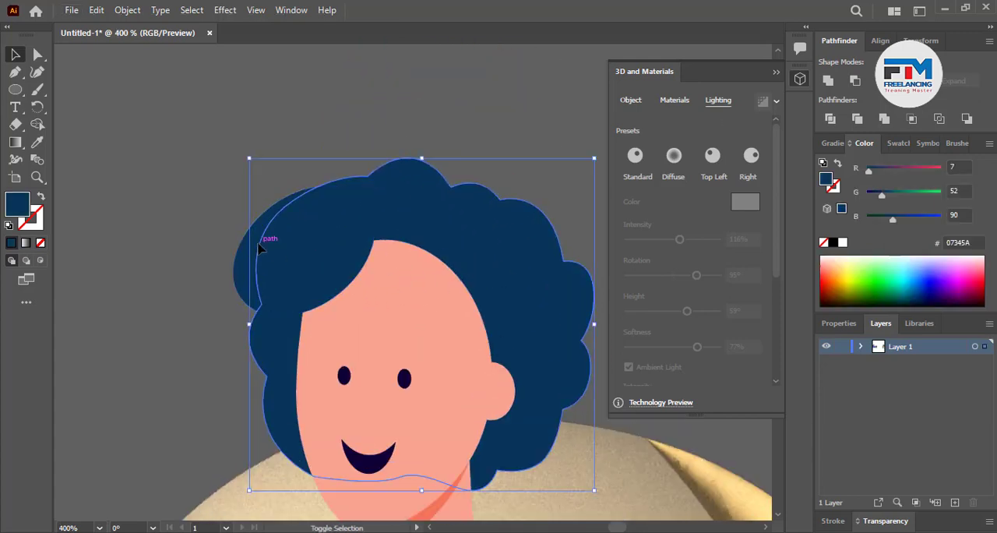
shift+click(300, 252)
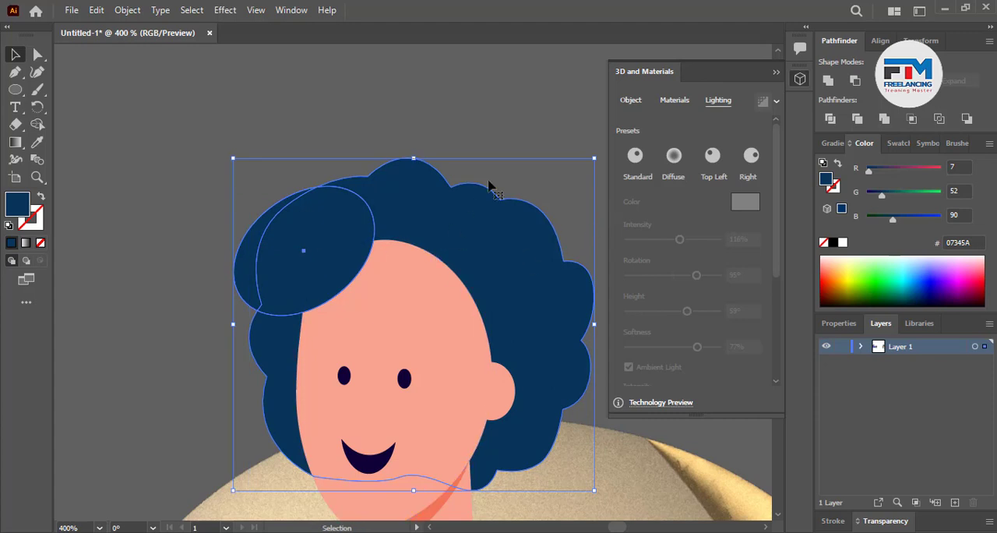
click(629, 101)
click(752, 155)
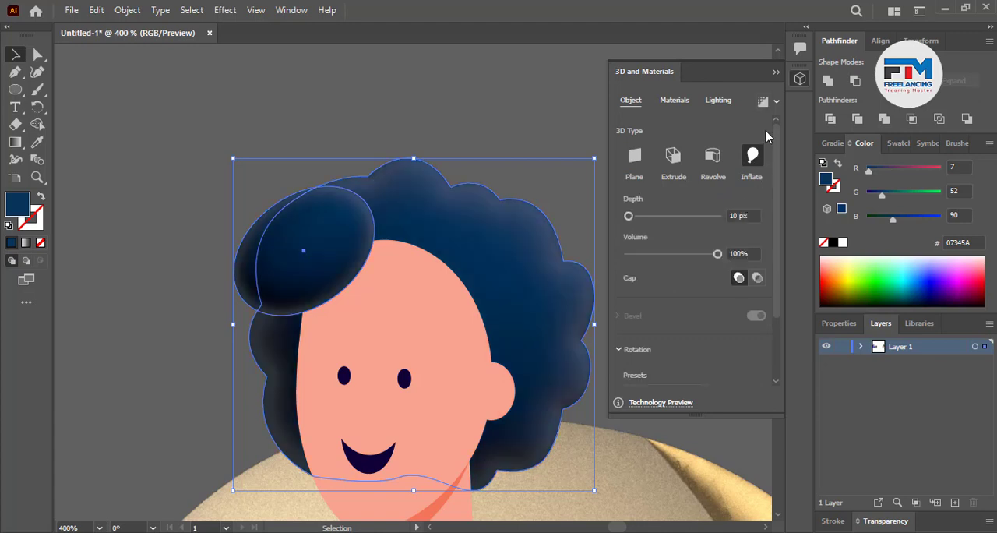
click(762, 102)
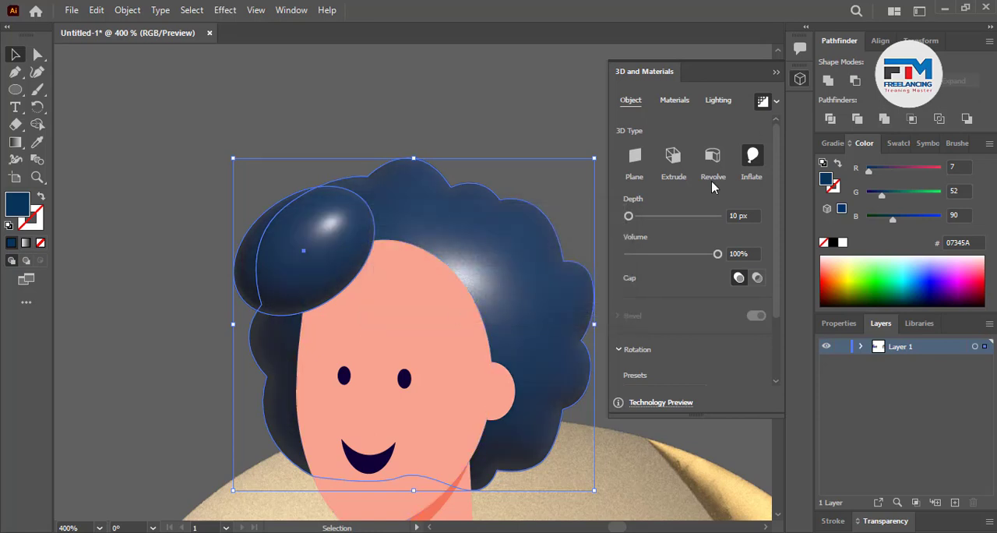
Deselect the hair and examine its inflated shading up close and within the whole figure
scroll(413, 359, down, 2)
scroll(425, 366, down, 5)
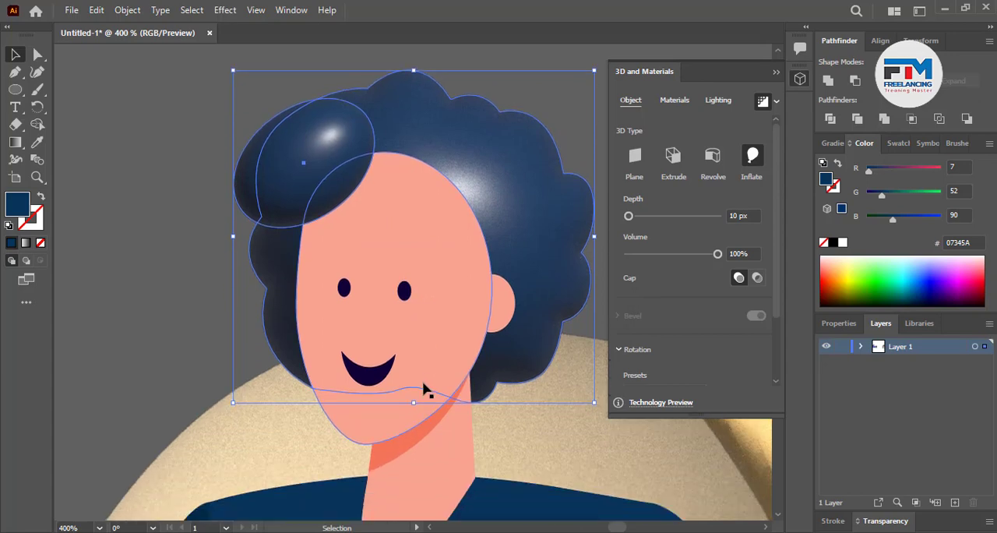
scroll(523, 452, up, 3)
scroll(546, 448, up, 1)
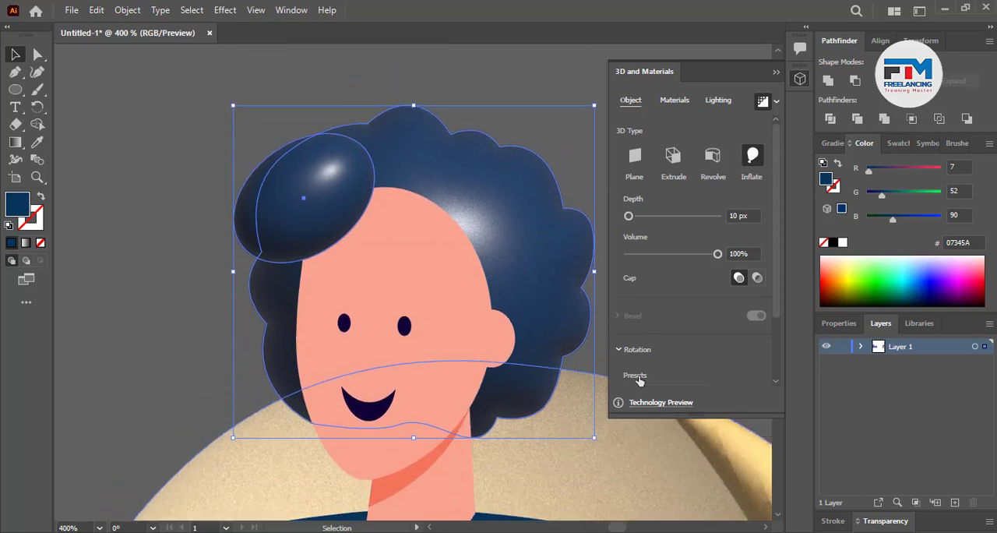
click(526, 89)
scroll(379, 401, down, 2)
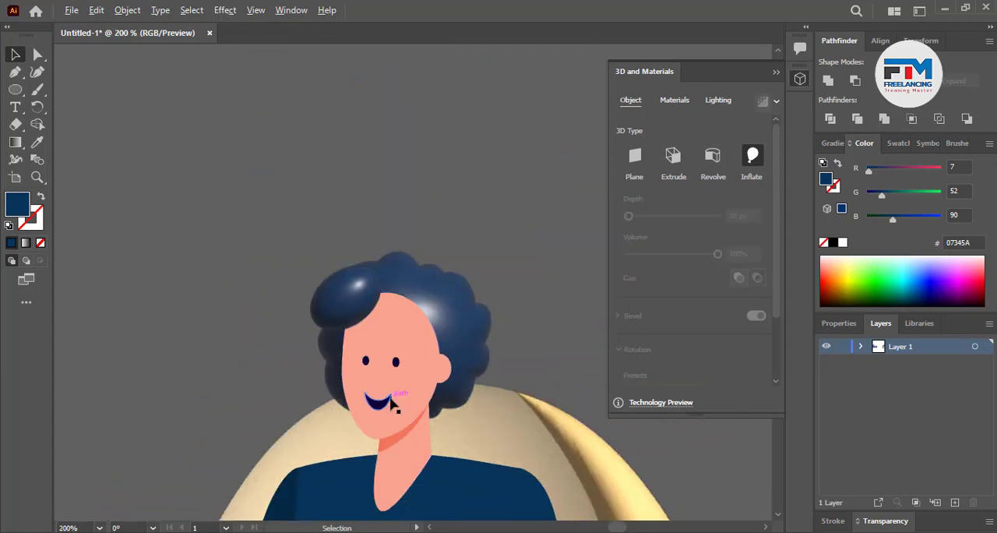
scroll(499, 318, down, 1)
scroll(475, 290, up, 2)
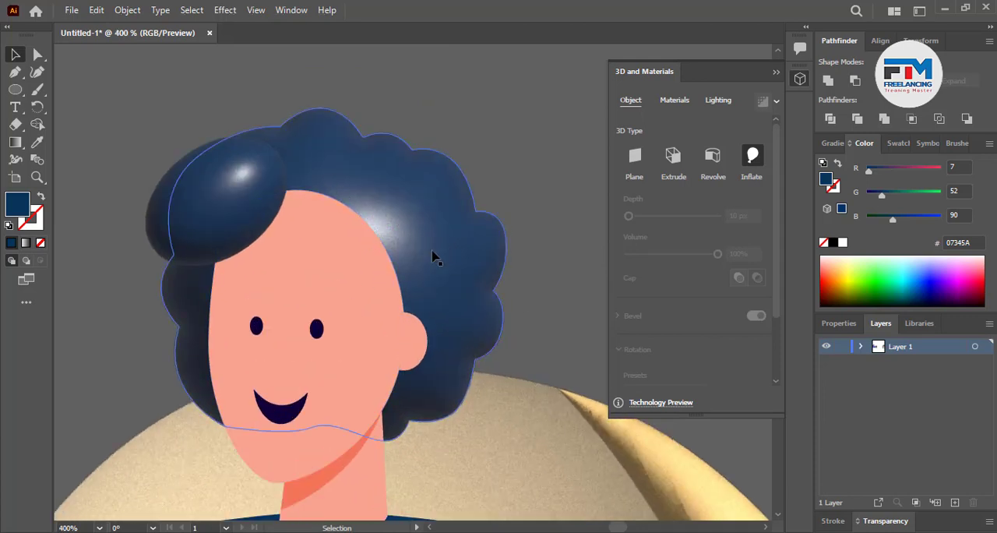
Light the main hair shape with rotation 139°, softness 63% and intensity 128%, and deselect it
click(389, 220)
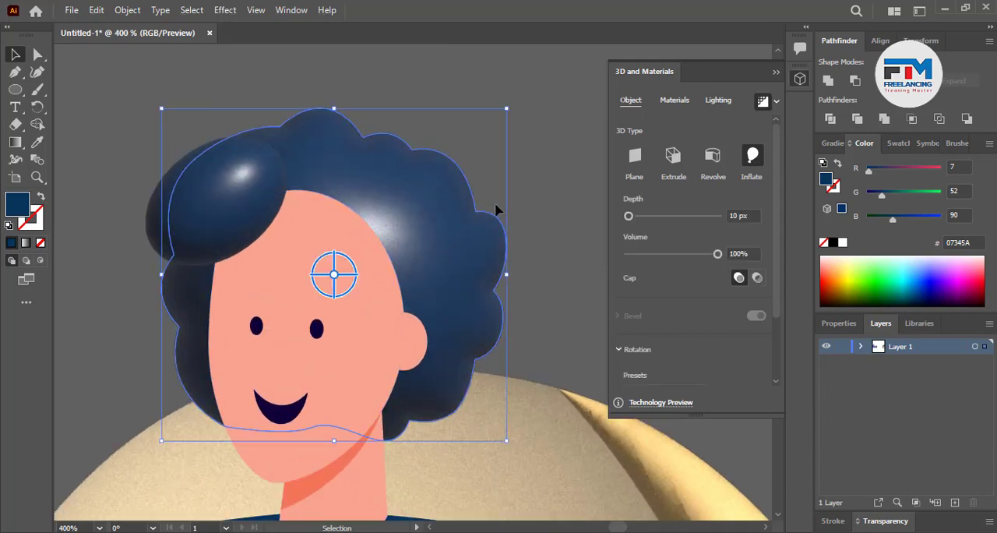
click(718, 101)
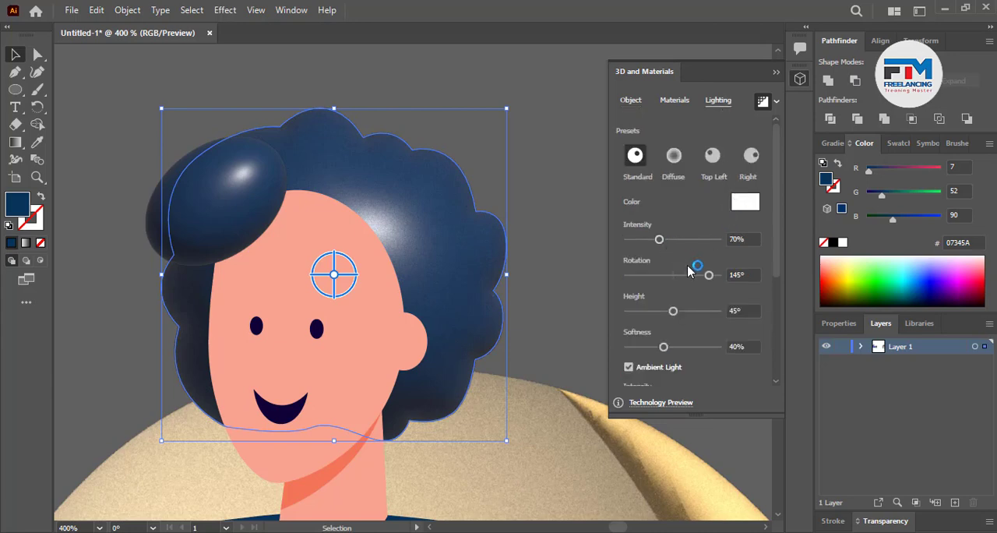
mouse_move(707, 274)
mouse_down()
mouse_move(692, 276)
mouse_move(708, 275)
mouse_up()
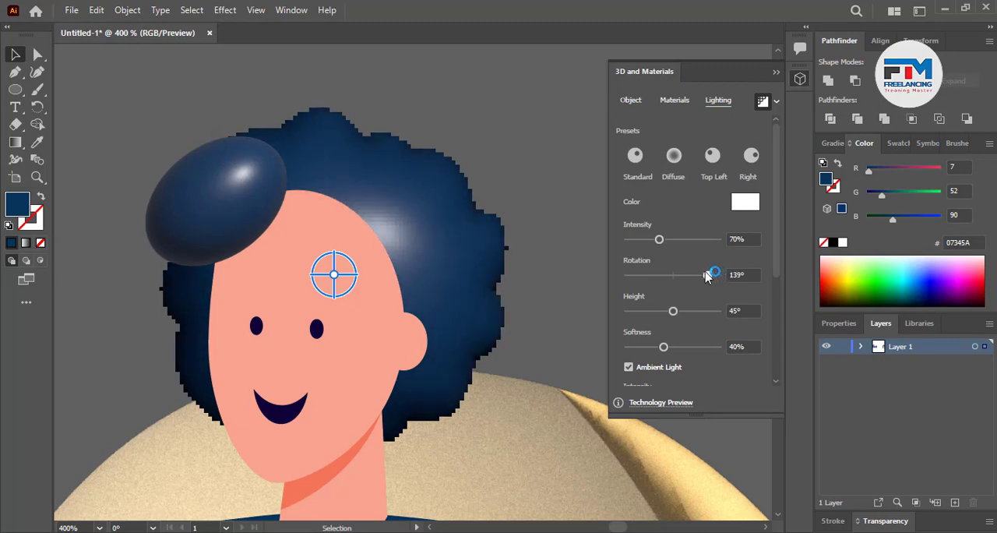
click(674, 311)
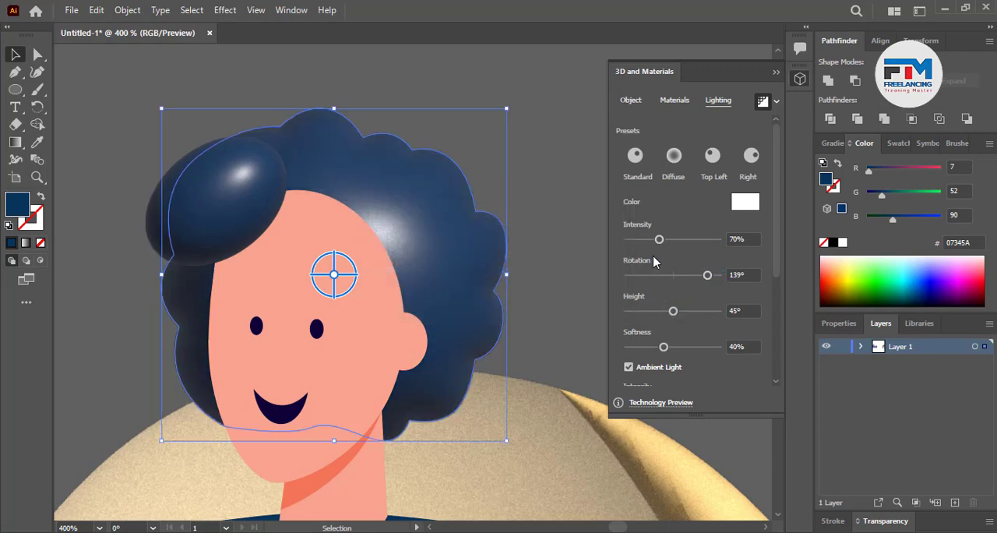
drag(664, 347, 686, 350)
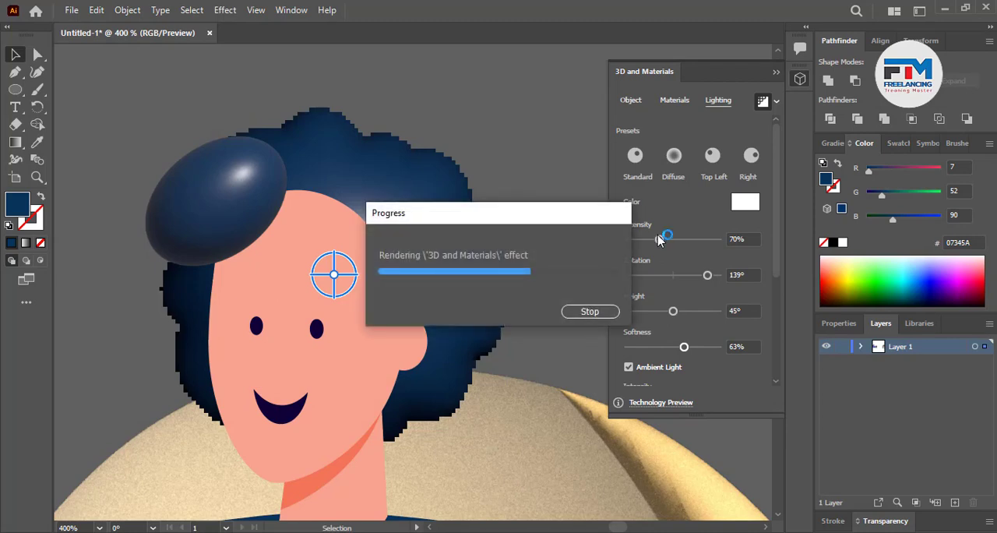
drag(665, 240, 685, 240)
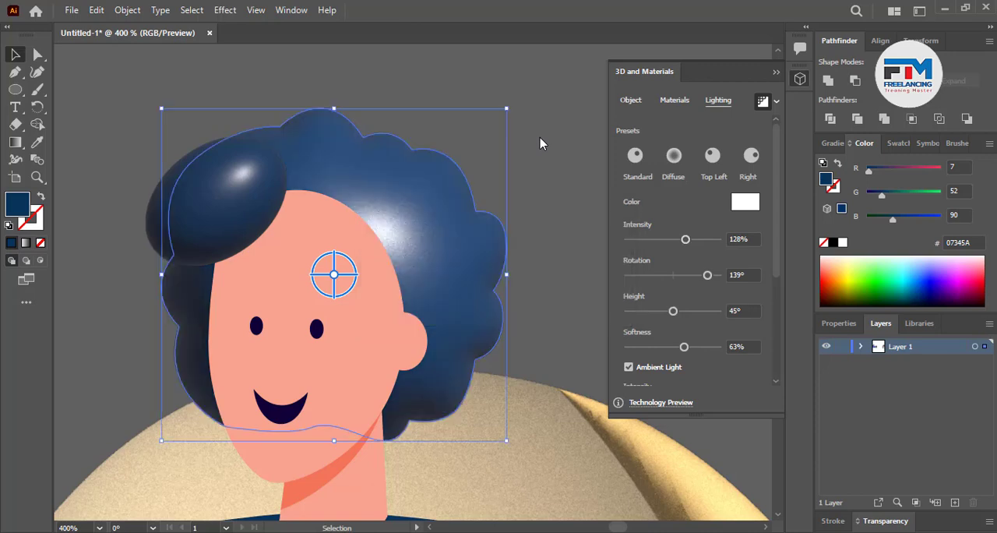
click(520, 199)
Apply the Inflate 3D effect to the face shape with ray-traced rendering on
click(311, 281)
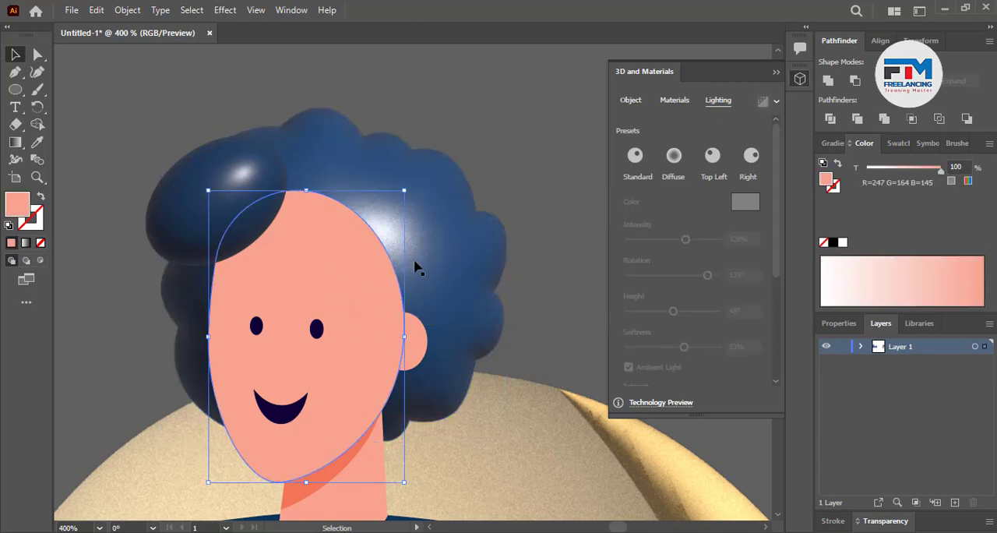
click(625, 103)
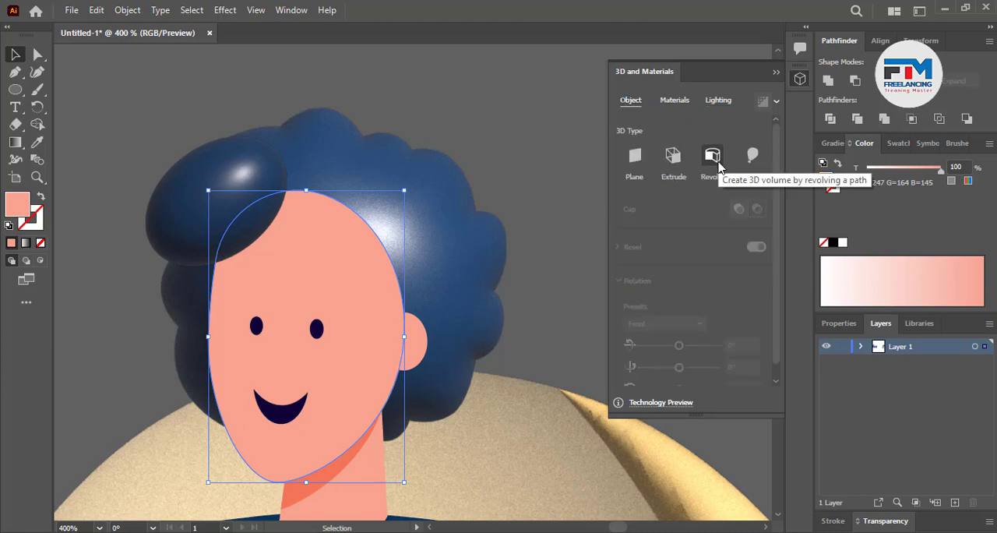
click(752, 156)
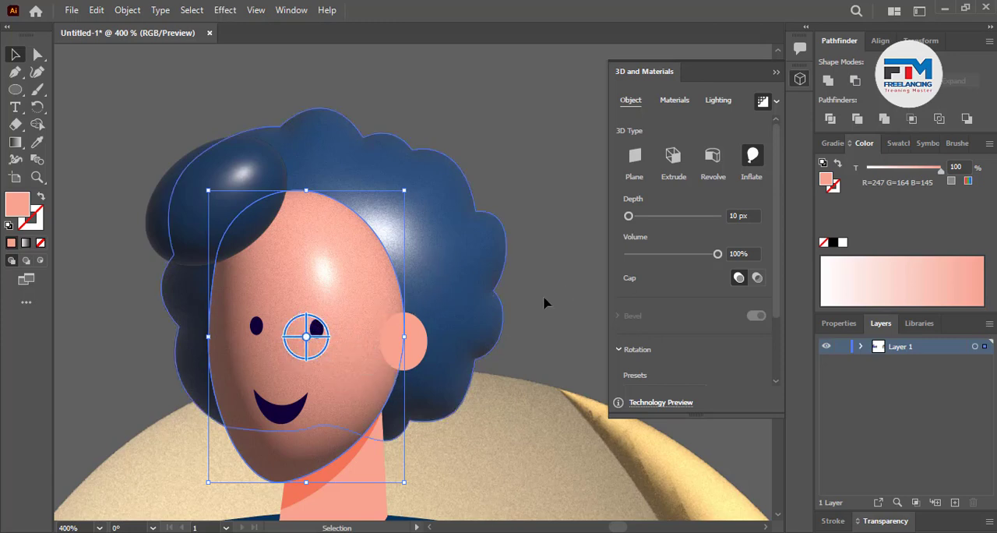
Light the face shape with intensity 120%, rotation 142°, height 26° and softness 96%, and deselect it
click(717, 101)
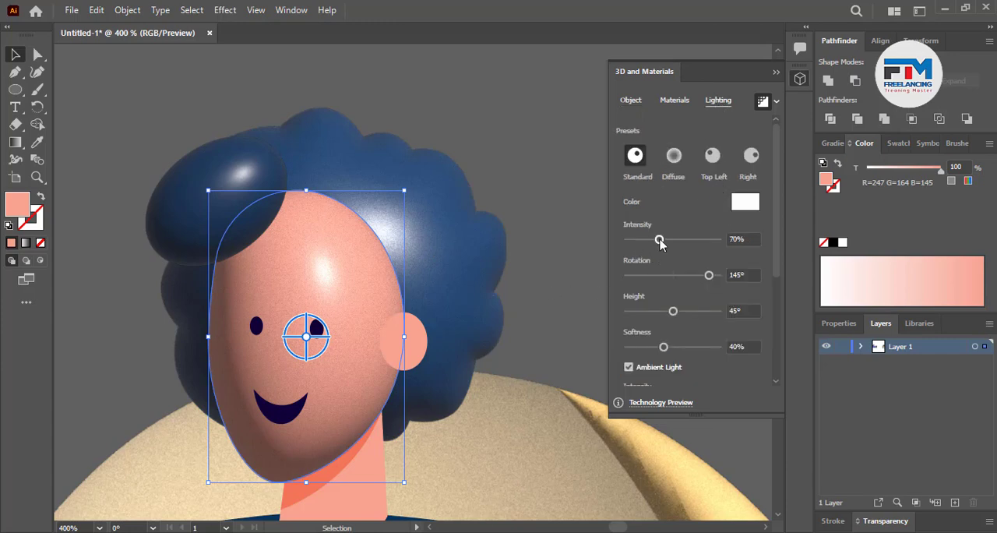
drag(660, 243, 681, 242)
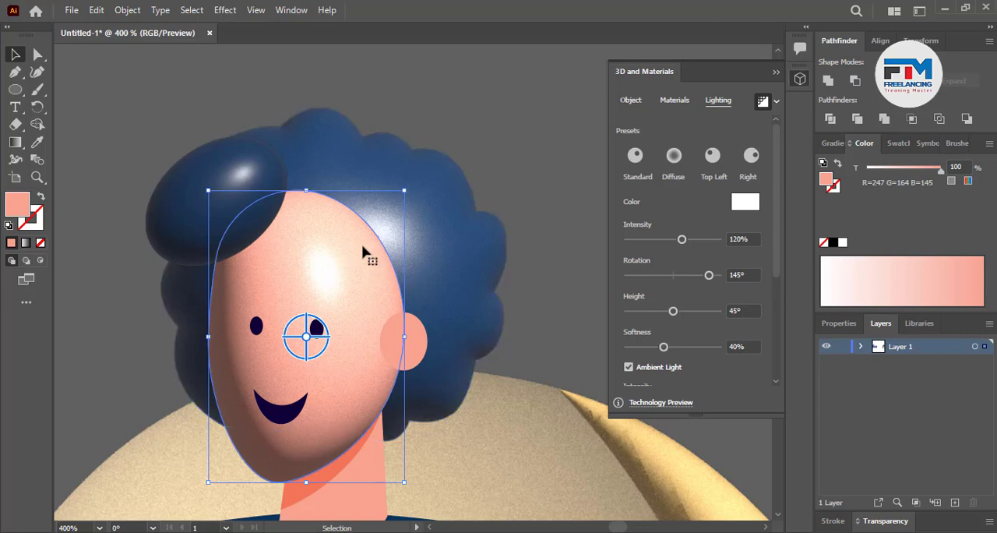
click(709, 276)
drag(673, 311, 635, 319)
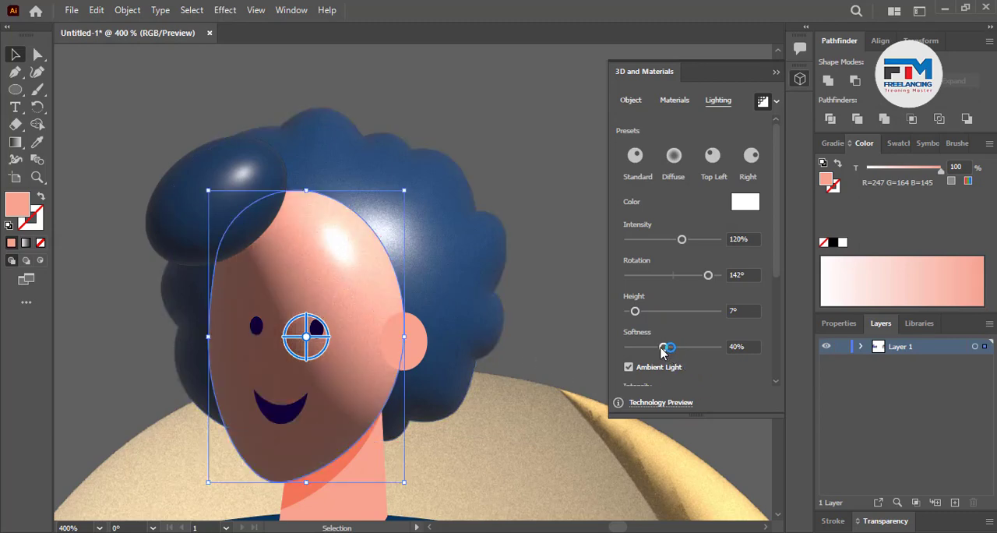
drag(665, 346, 712, 348)
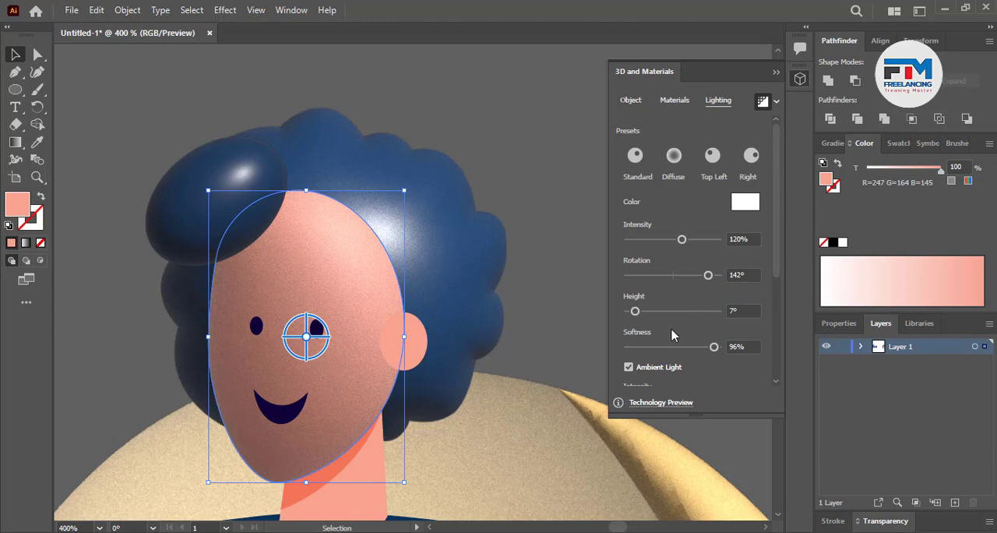
drag(636, 312, 654, 314)
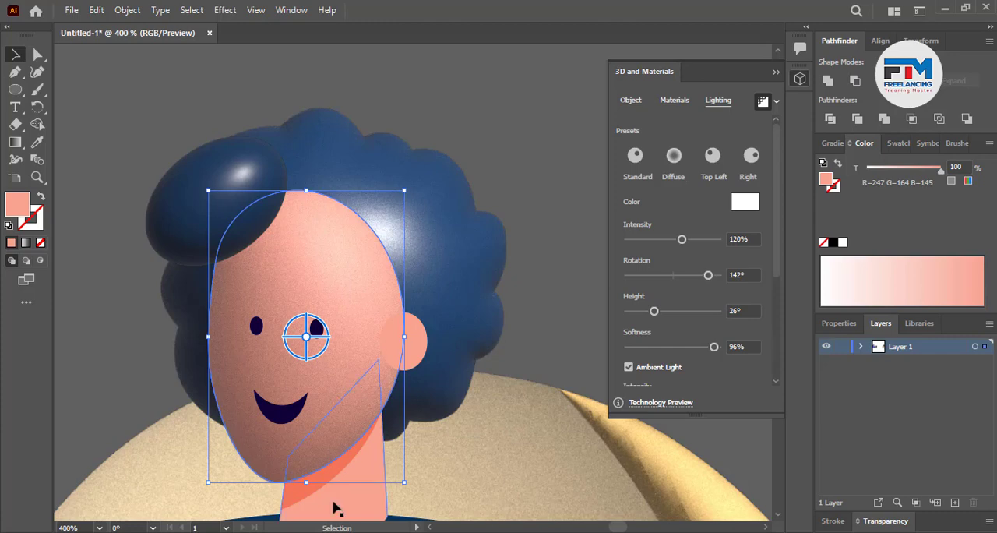
click(474, 173)
Set the main hair shape's light to intensity 48% and height 0°, and deselect it
scroll(456, 281, down, 5)
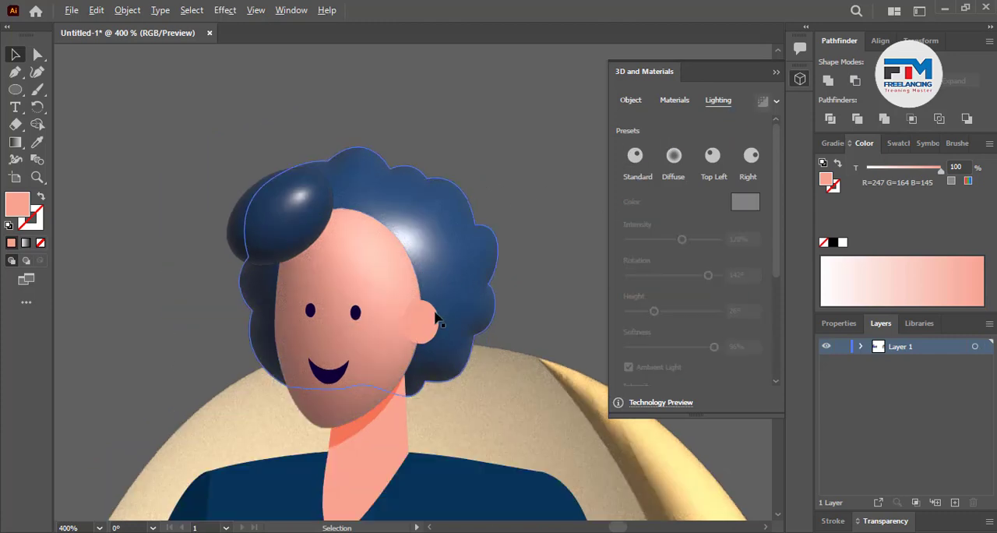
scroll(451, 305, down, 2)
scroll(436, 249, up, 3)
scroll(425, 269, up, 6)
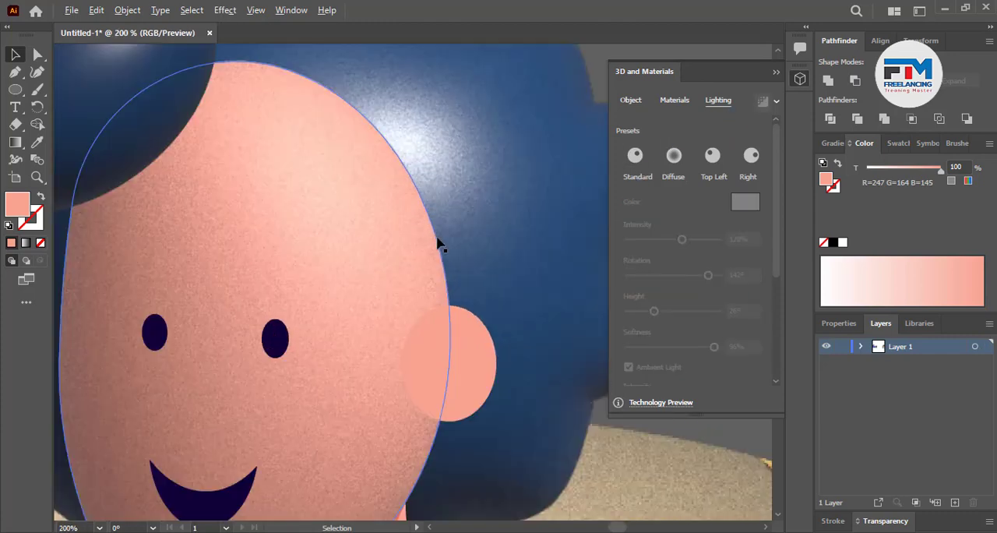
scroll(296, 310, down, 4)
scroll(363, 270, up, 5)
click(338, 247)
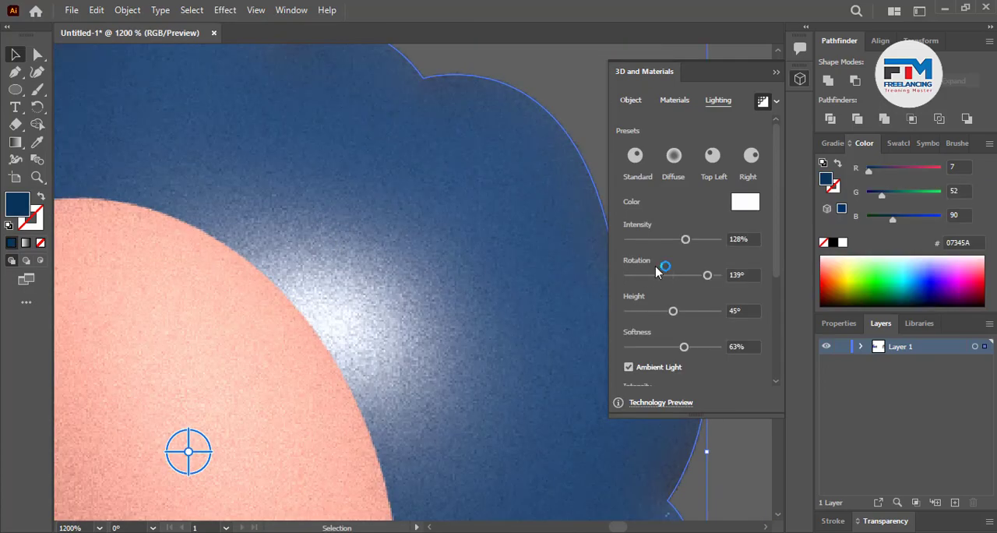
drag(686, 243, 650, 241)
drag(674, 312, 619, 311)
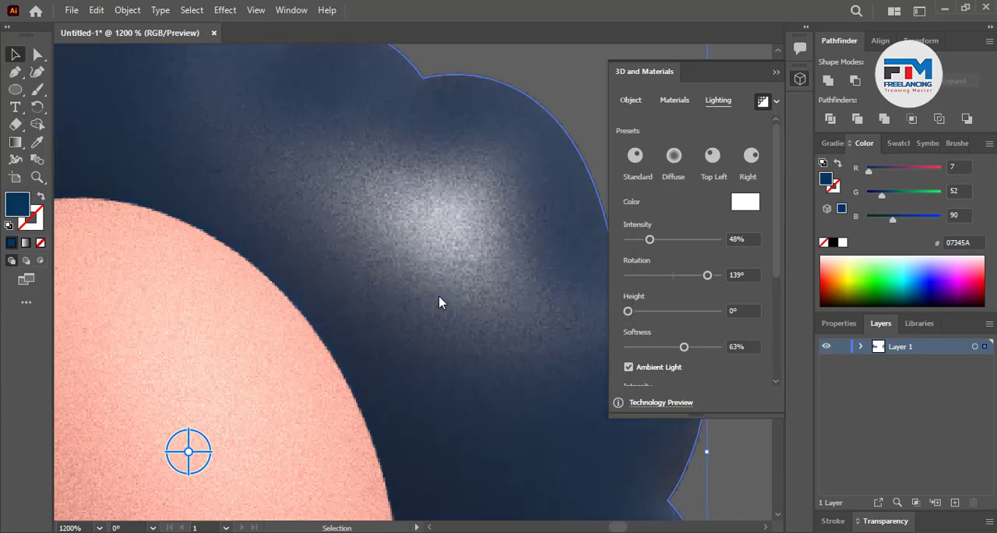
scroll(440, 297, down, 5)
click(528, 243)
scroll(522, 248, down, 2)
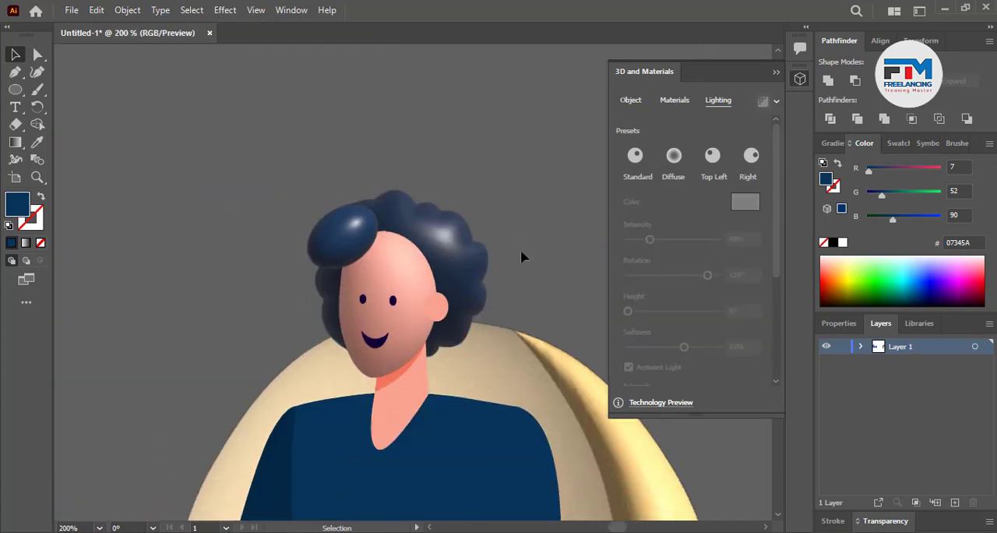
Apply the Inflate 3D effect to the neck shape with ray-traced rendering on
scroll(445, 367, up, 1)
scroll(448, 374, down, 2)
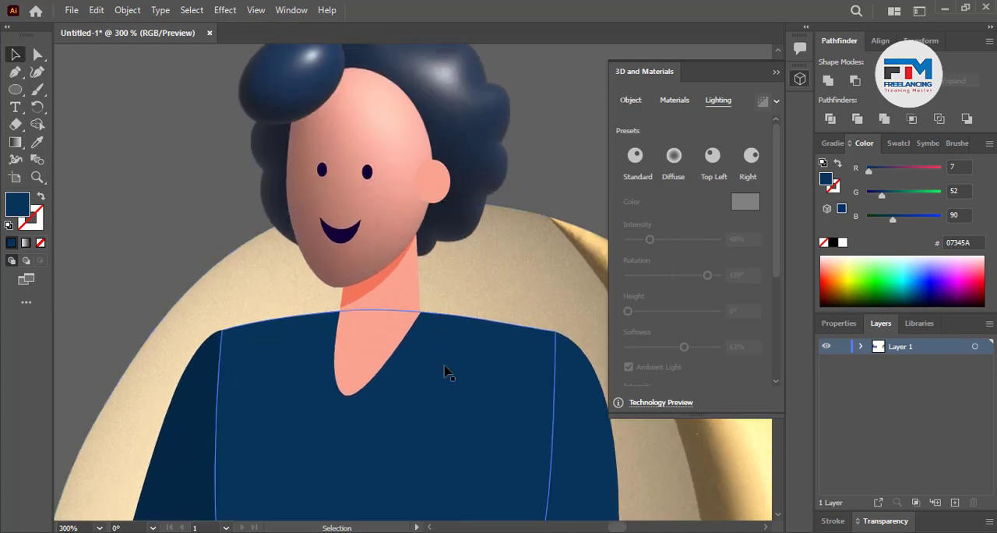
scroll(446, 366, up, 2)
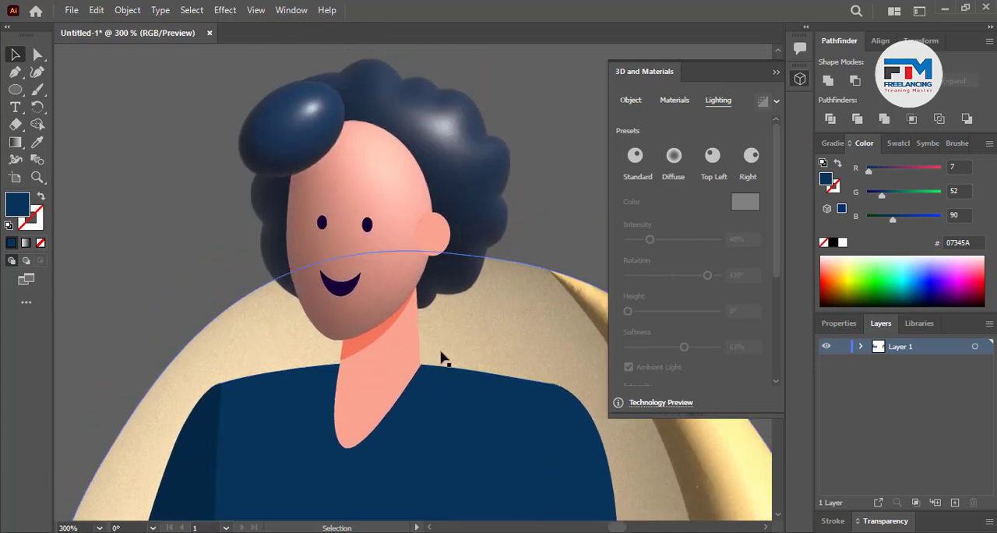
scroll(443, 356, down, 4)
click(379, 307)
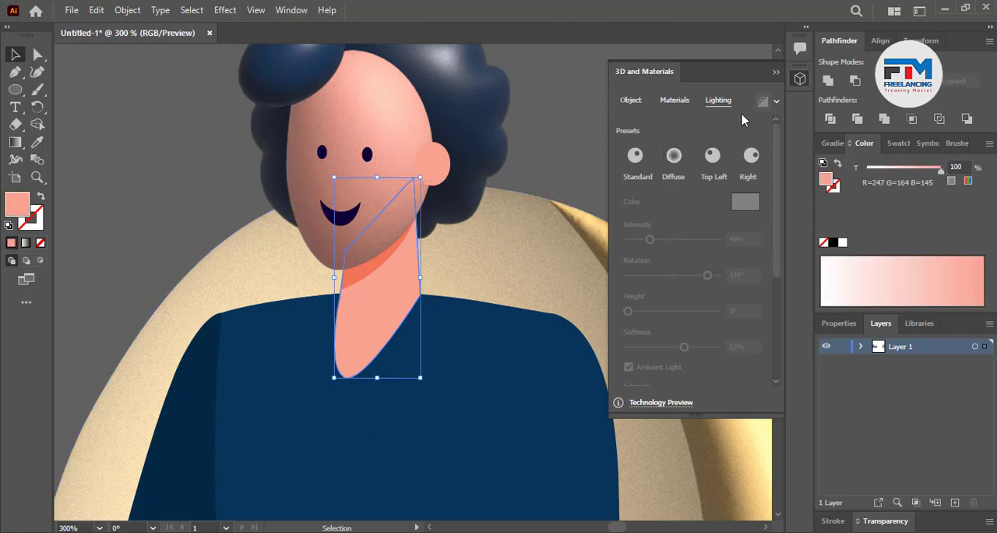
click(632, 102)
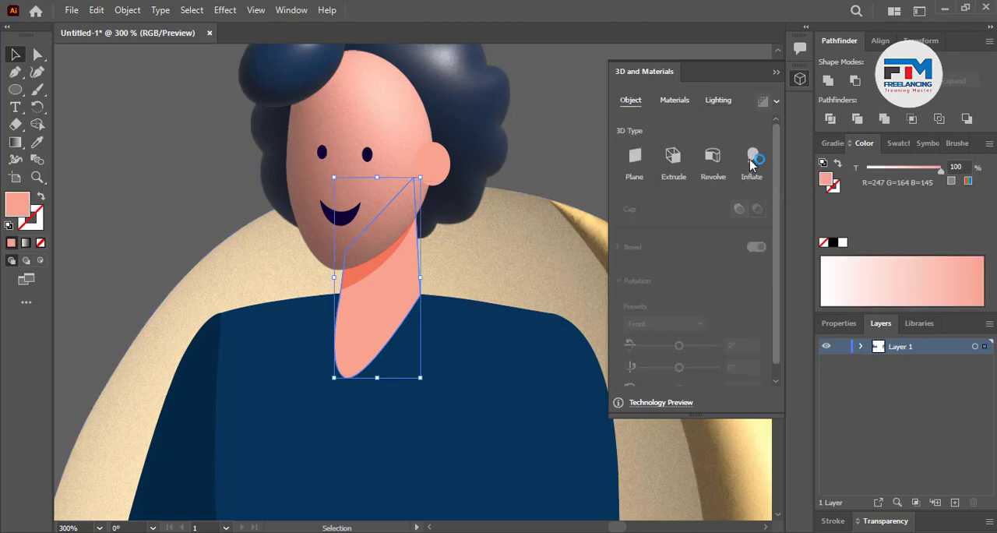
click(751, 158)
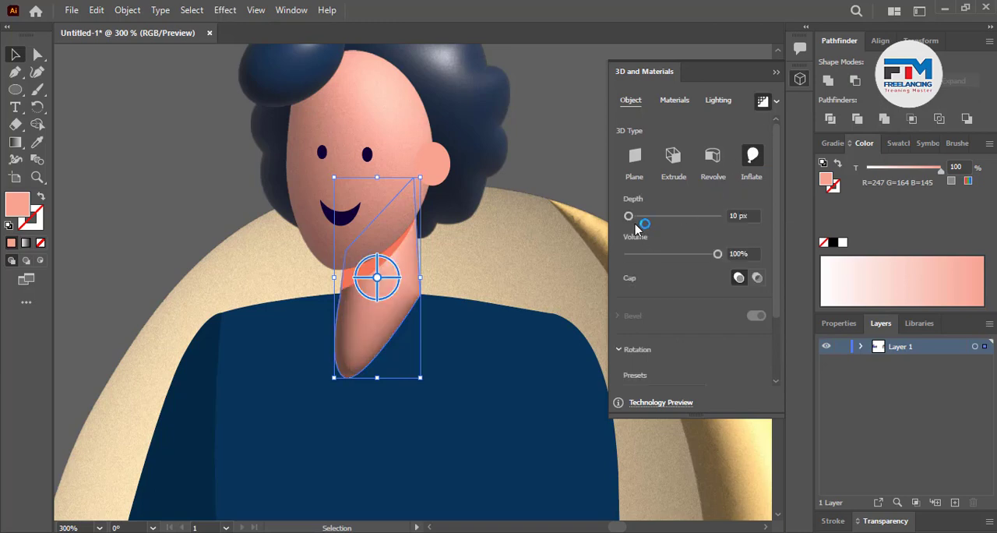
Light the neck shape with intensity 140%, height 27°, softness 92% and rotation 110°, and deselect it
click(718, 104)
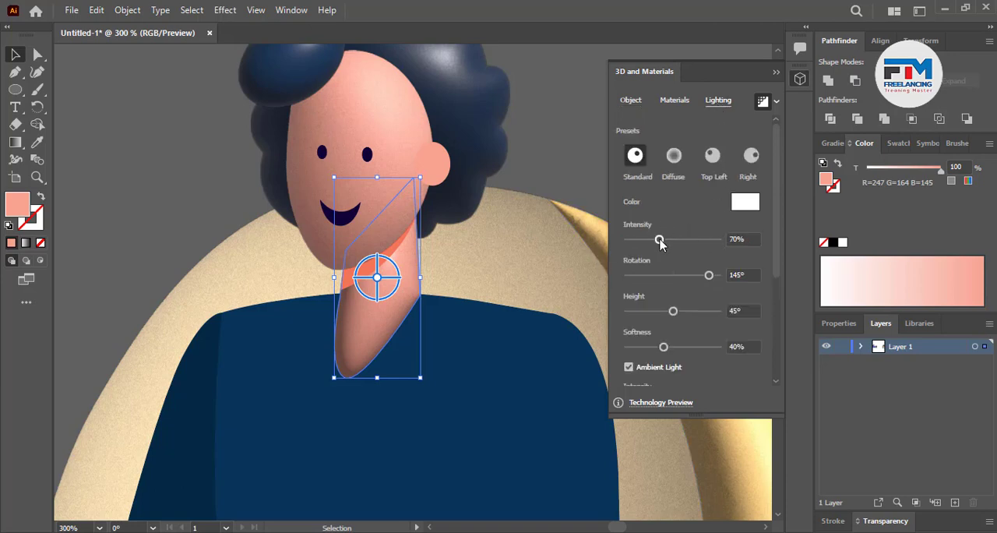
drag(660, 243, 692, 244)
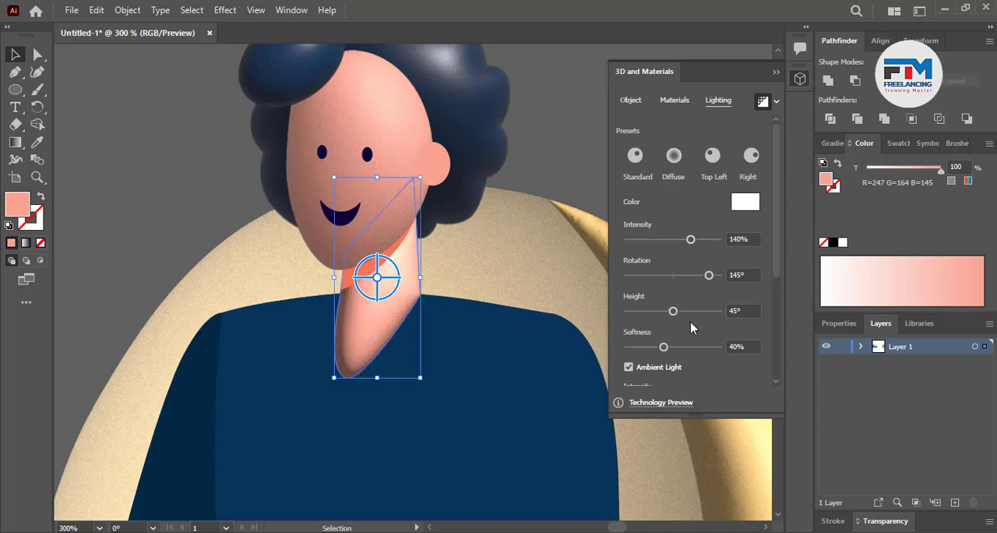
drag(680, 314, 653, 315)
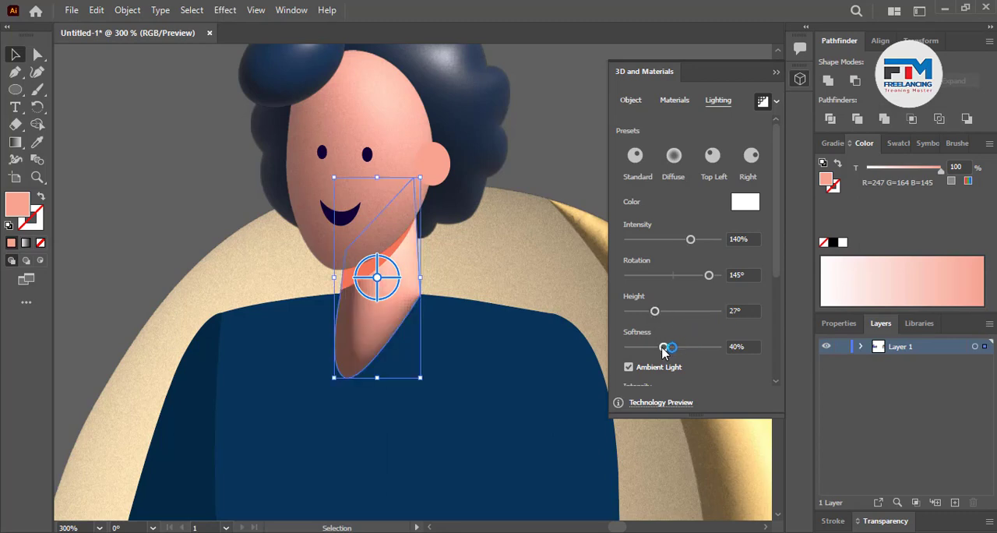
drag(663, 348, 711, 350)
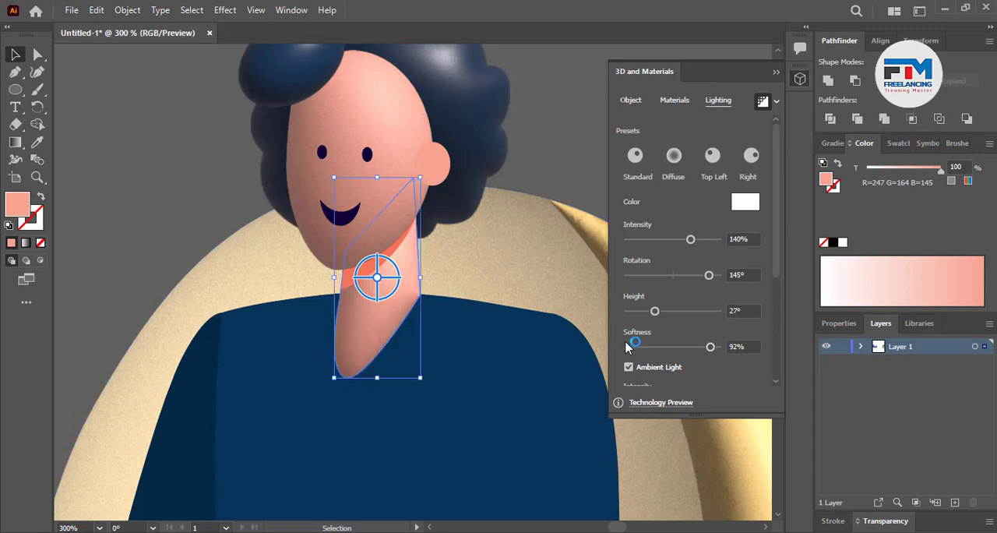
drag(710, 277, 699, 276)
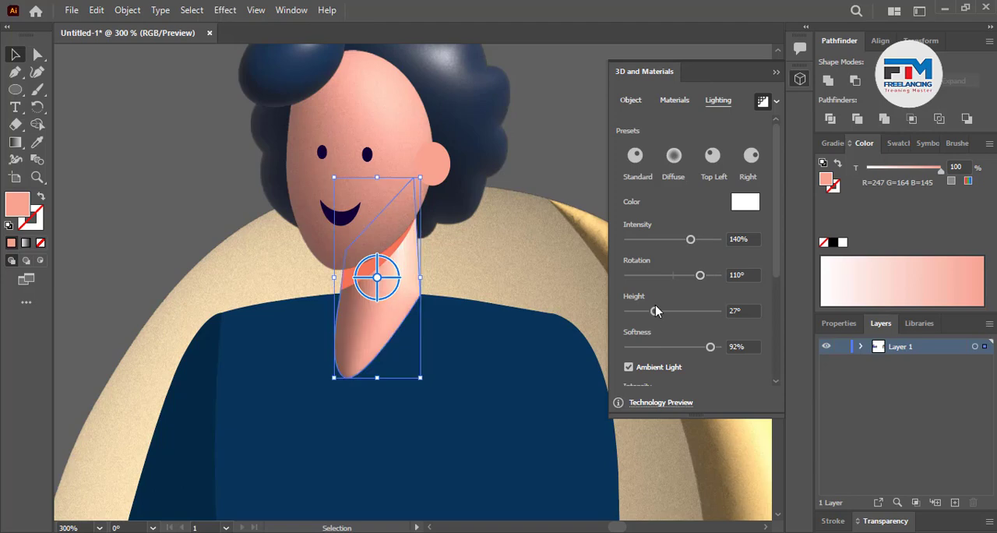
click(526, 205)
Adjust the neck's light to rotation 169° and height 47°, and clear the selection
scroll(461, 381, down, 3)
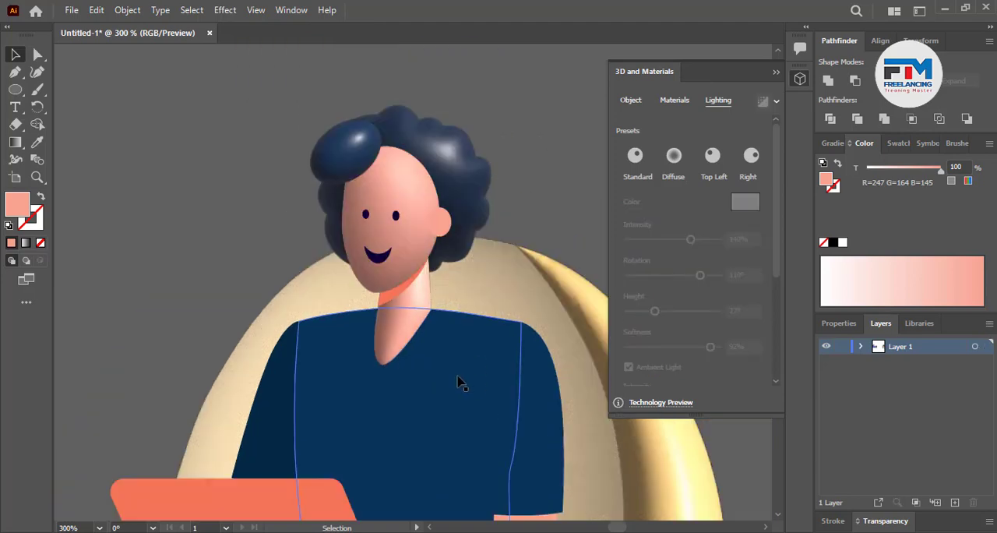
scroll(499, 395, down, 1)
scroll(441, 276, up, 6)
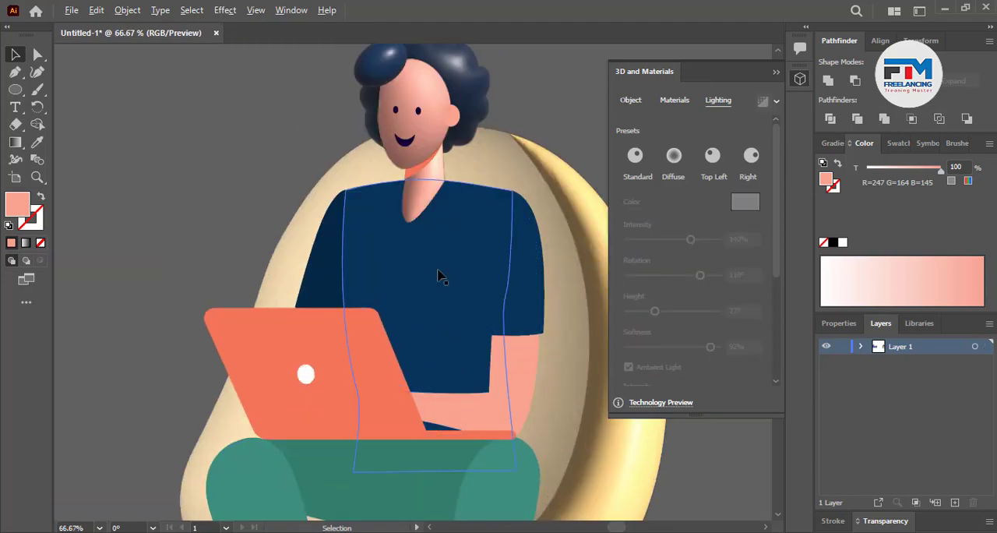
scroll(374, 214, up, 1)
click(335, 237)
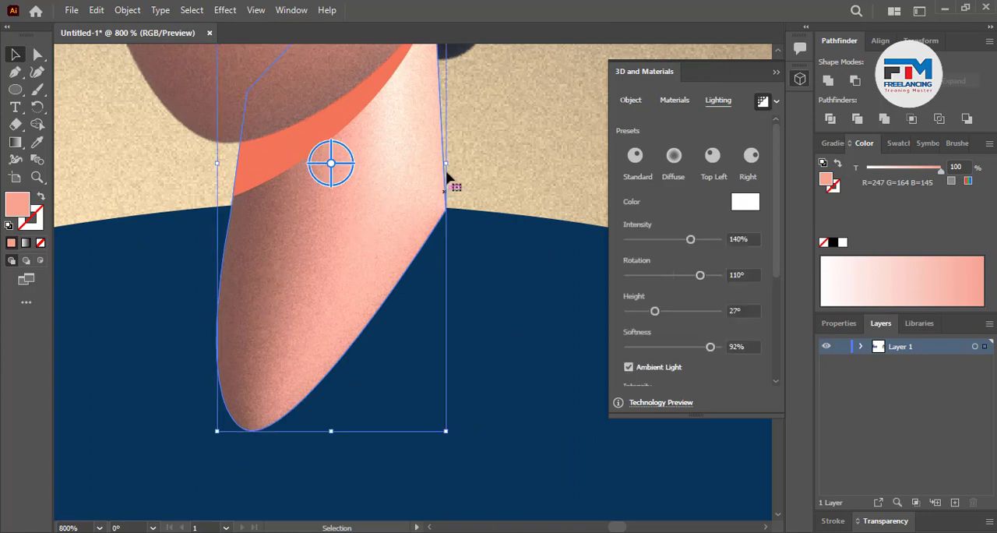
drag(700, 275, 716, 270)
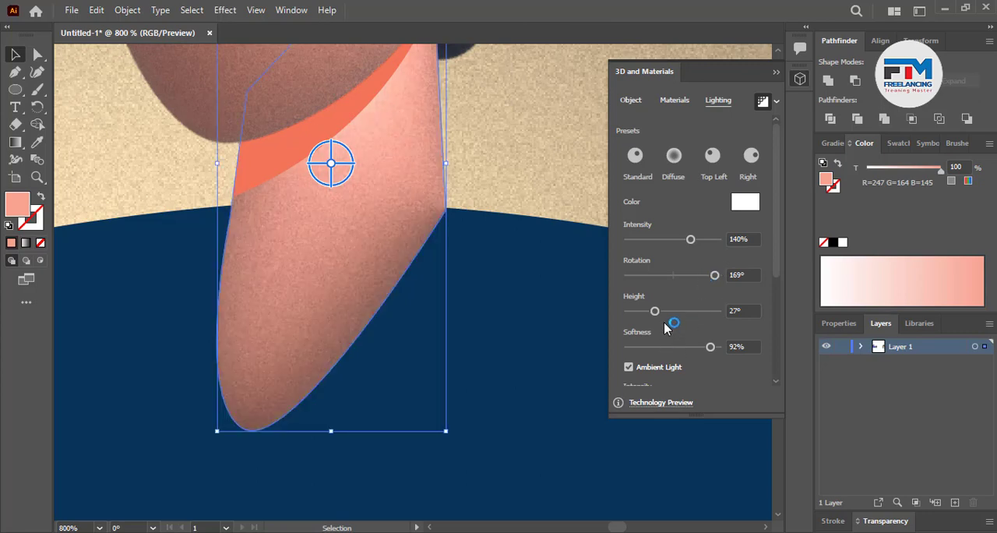
drag(654, 311, 676, 313)
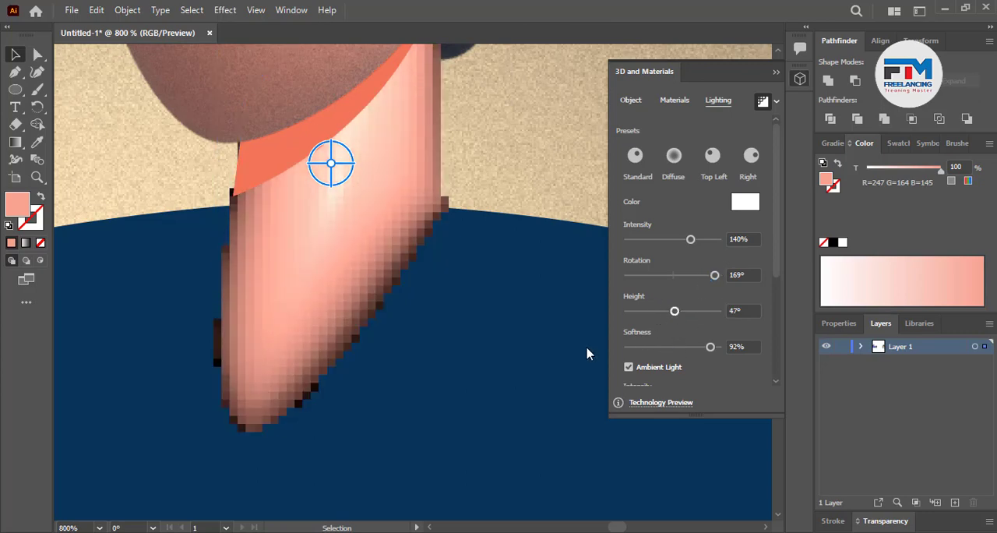
click(484, 361)
scroll(483, 360, down, 4)
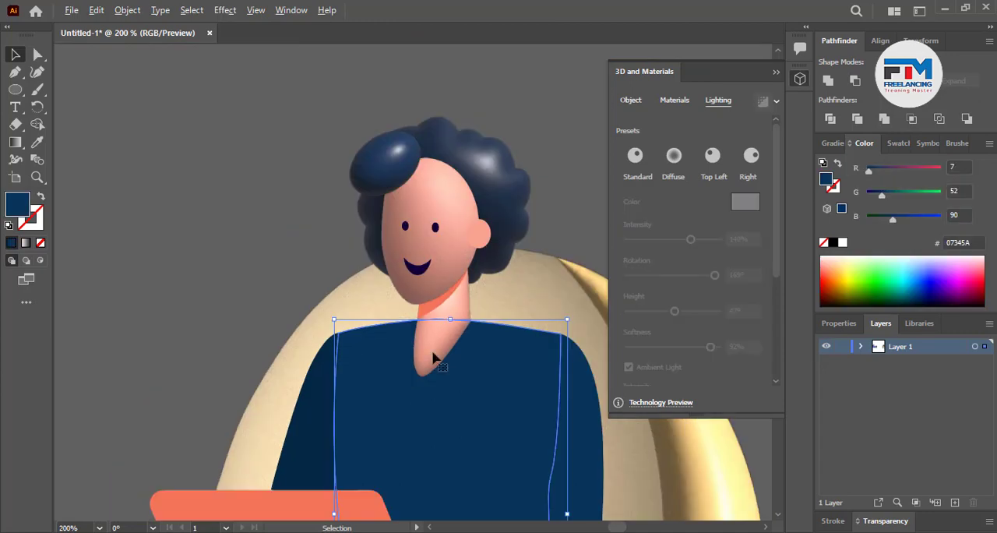
click(170, 241)
Raise the face shape's light height to 55° and deselect the face
scroll(169, 241, down, 2)
scroll(277, 254, up, 2)
scroll(319, 272, up, 2)
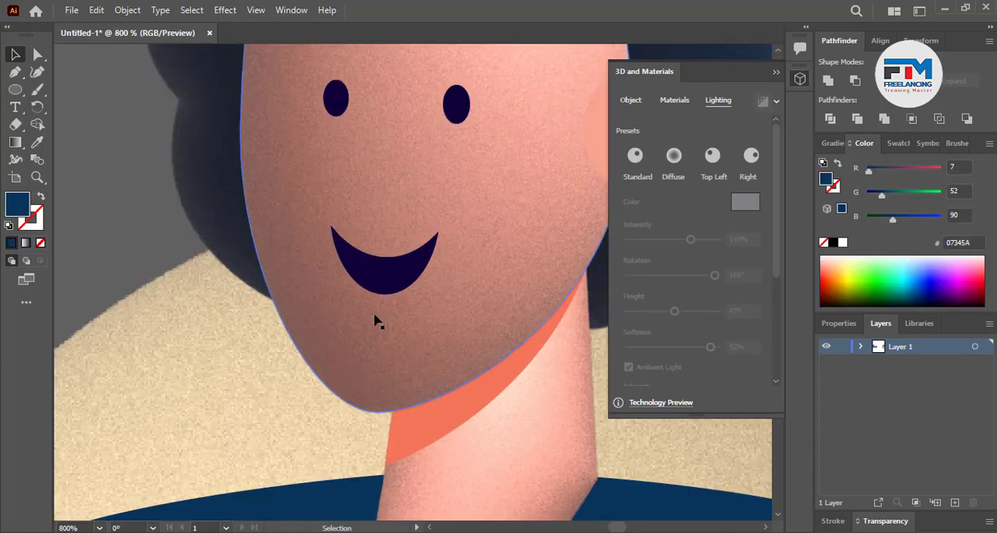
click(286, 343)
scroll(286, 343, down, 1)
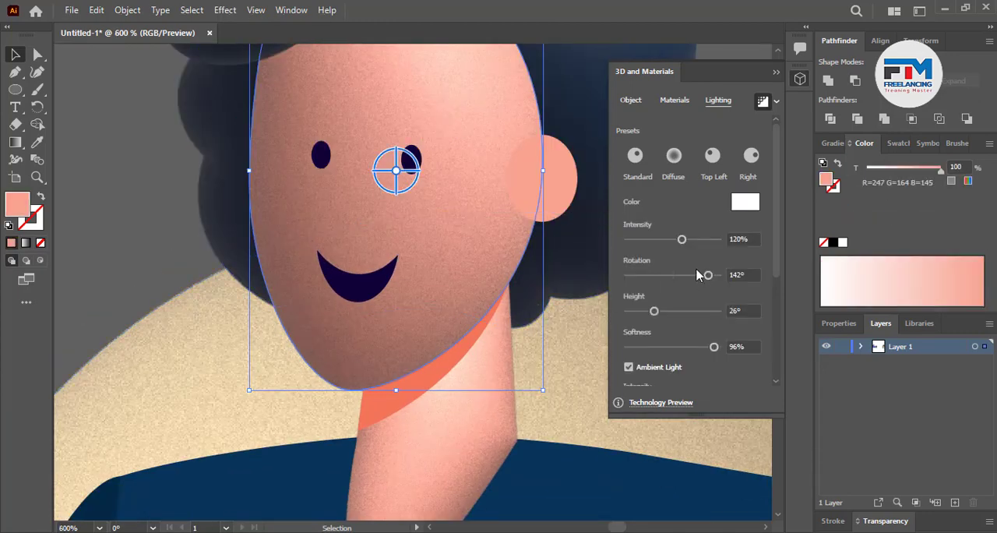
click(656, 311)
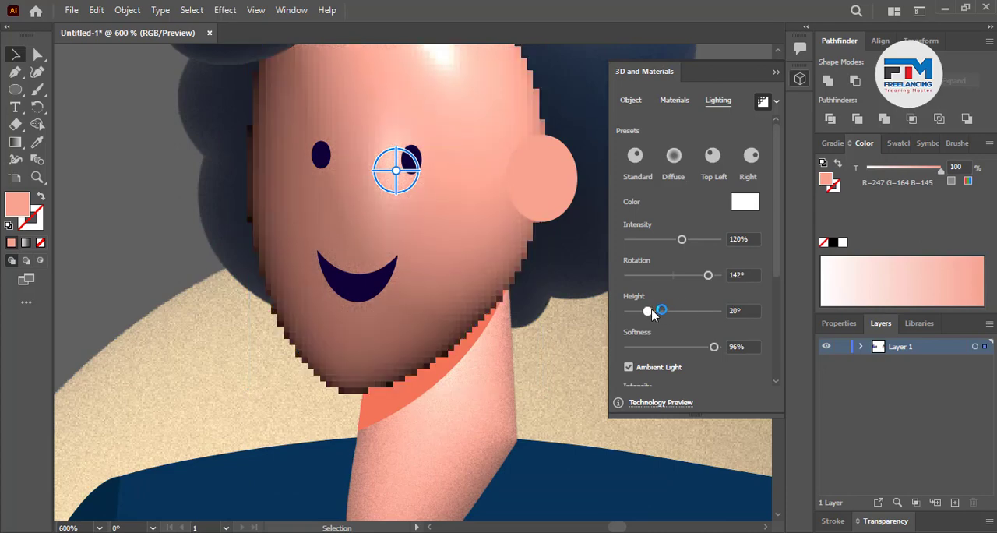
drag(656, 311, 683, 311)
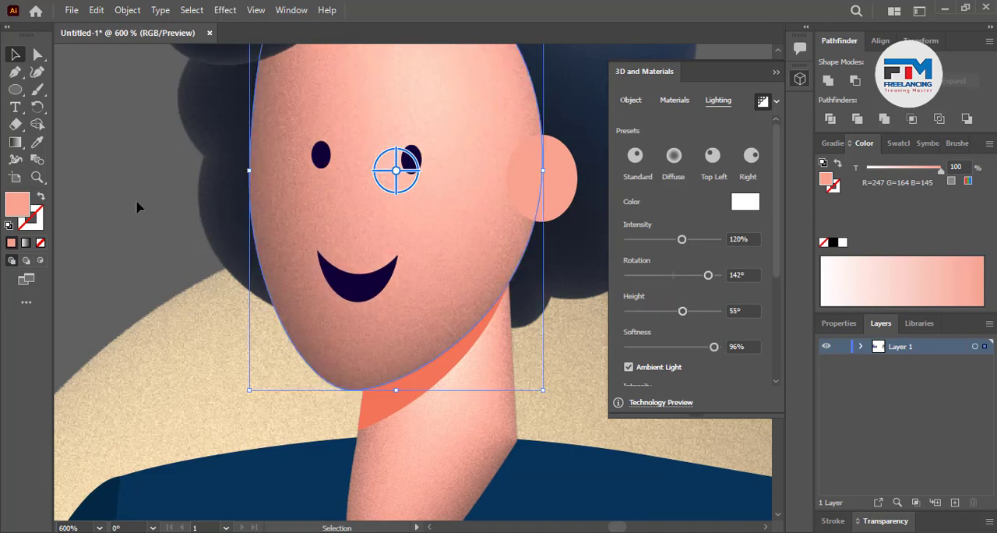
click(137, 203)
Apply the Inflate 3D effect to the bent forearm behind the laptop with ray-traced rendering on
scroll(261, 292, down, 4)
scroll(335, 316, down, 2)
scroll(390, 320, down, 5)
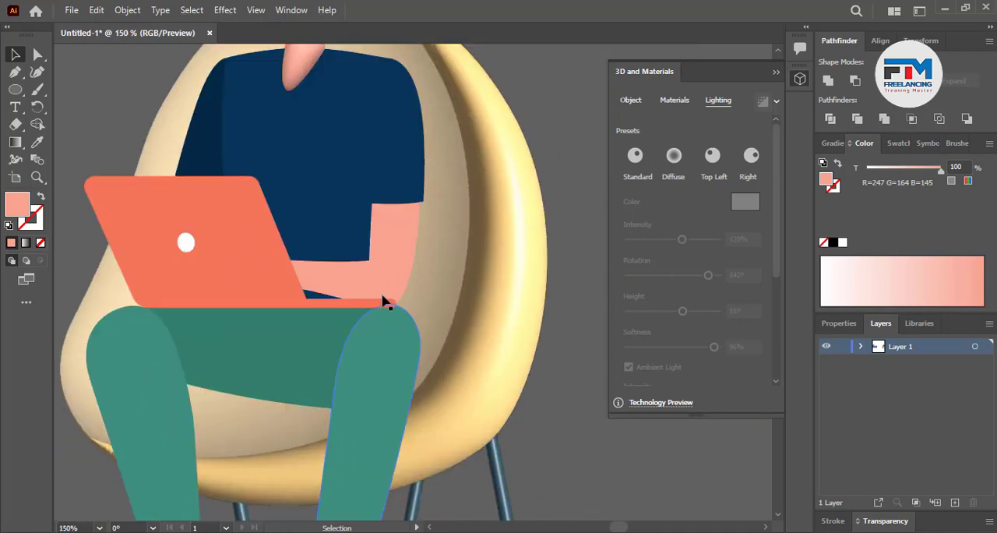
scroll(381, 296, up, 4)
click(374, 257)
scroll(448, 295, down, 1)
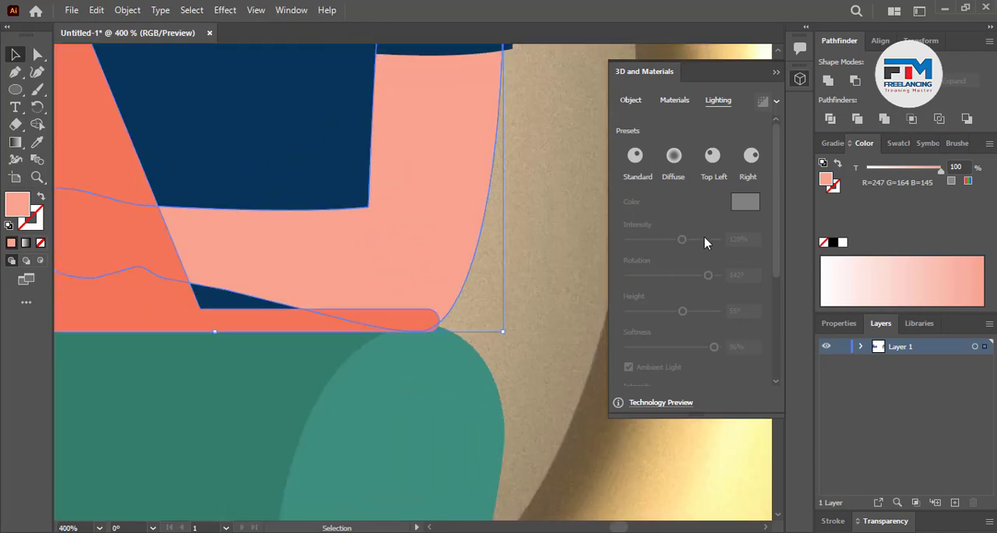
click(633, 100)
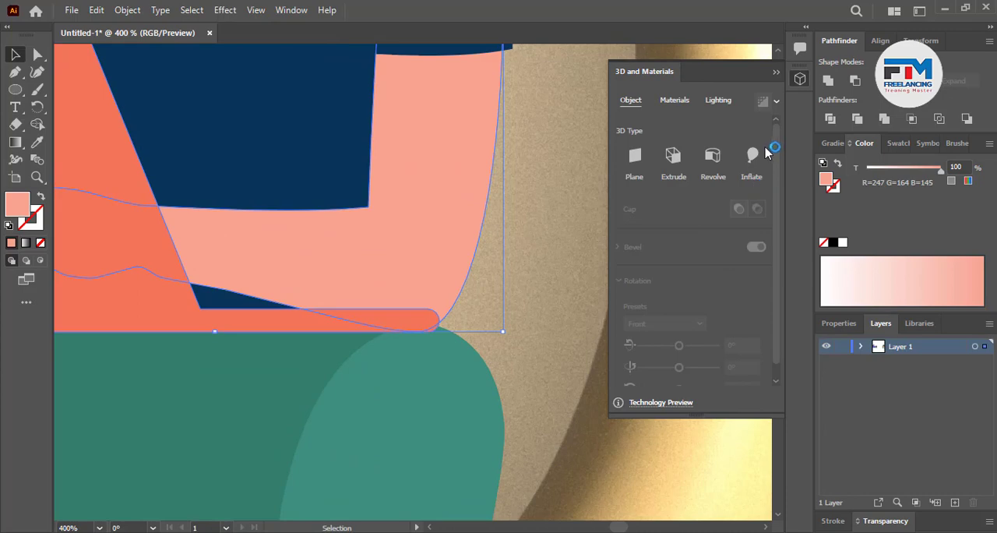
click(754, 157)
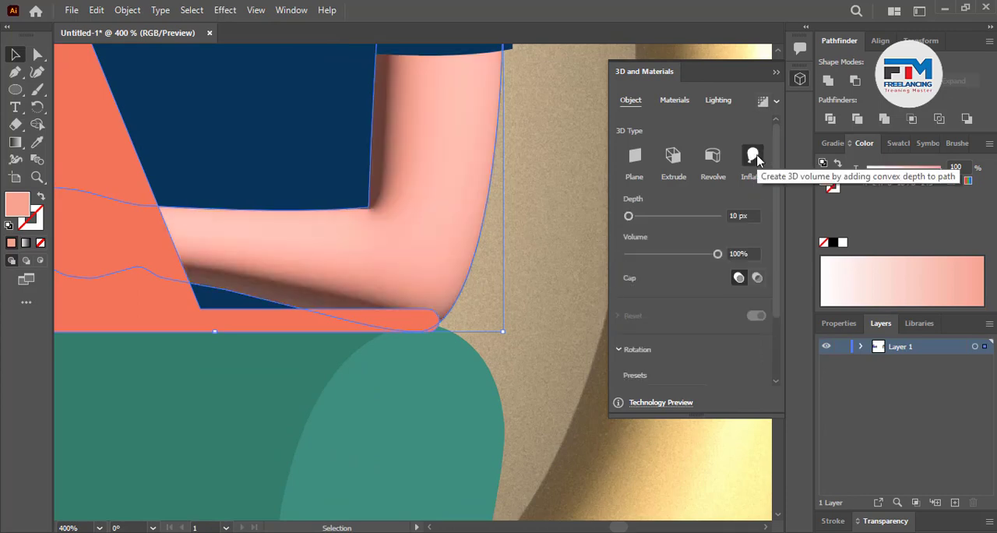
click(762, 100)
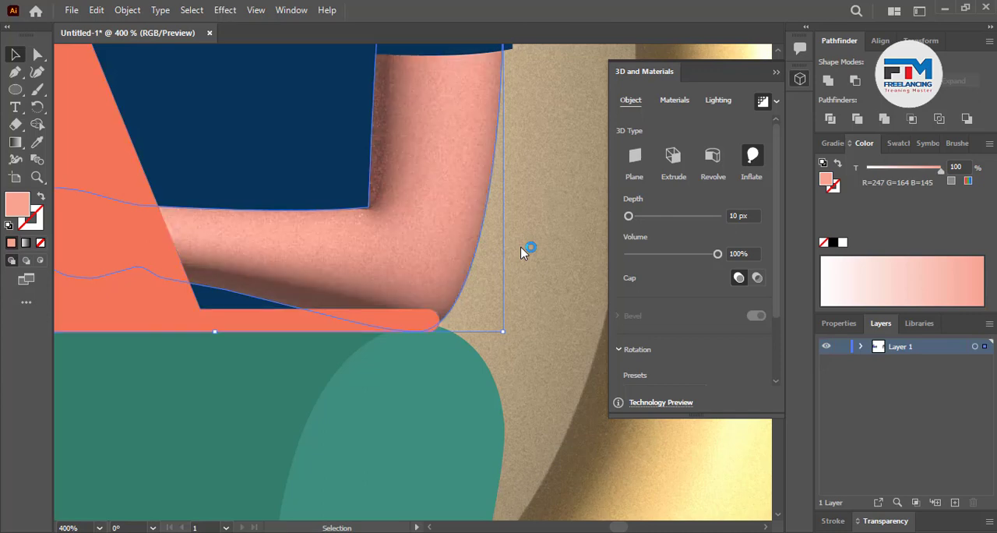
Raise the bent forearm's light height to 85° and deselect the forearm
click(719, 102)
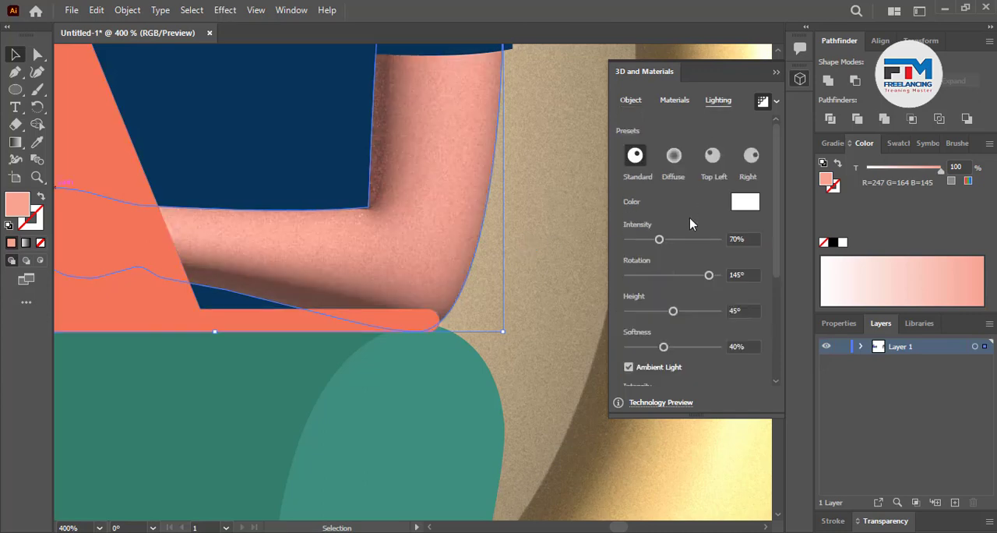
drag(674, 311, 713, 311)
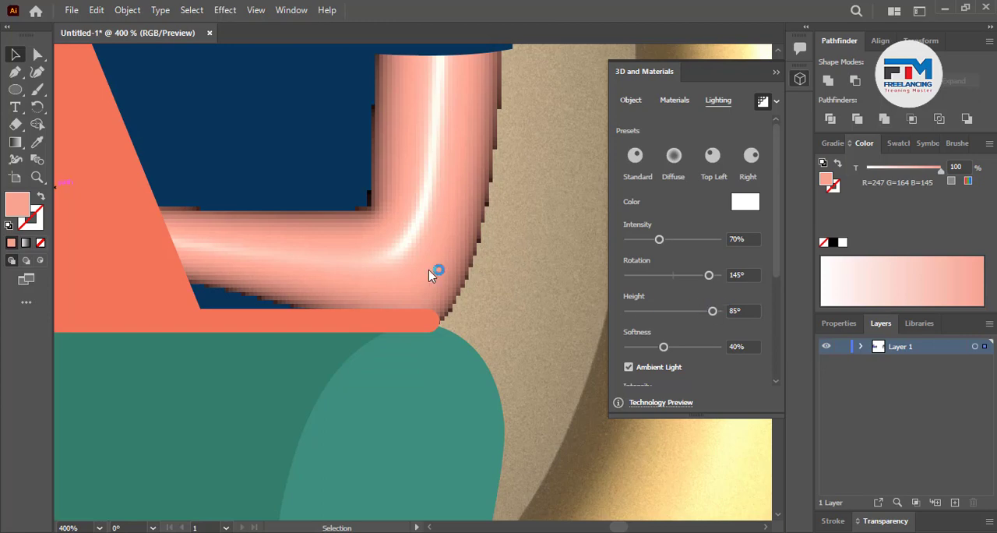
scroll(434, 275, down, 5)
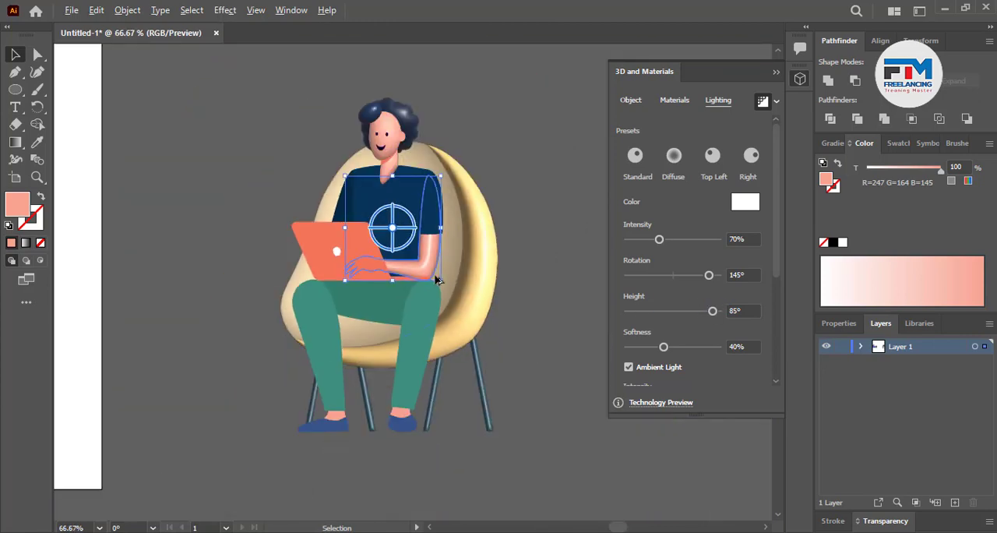
click(530, 357)
Apply the Inflate 3D effect to the two green lower trouser legs and deselect them
scroll(456, 332, down, 2)
scroll(289, 252, up, 1)
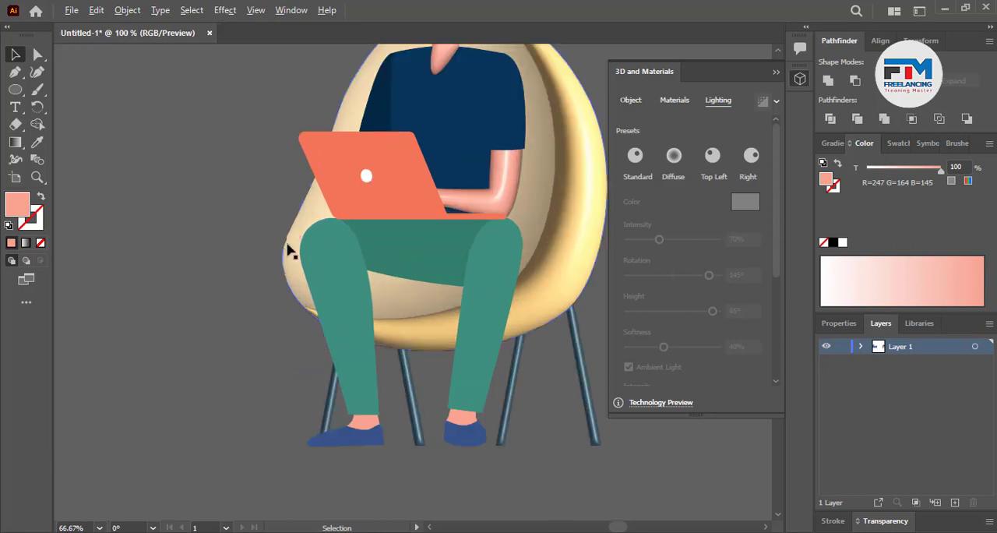
click(366, 248)
scroll(374, 237, down, 3)
scroll(430, 208, up, 1)
scroll(433, 204, down, 2)
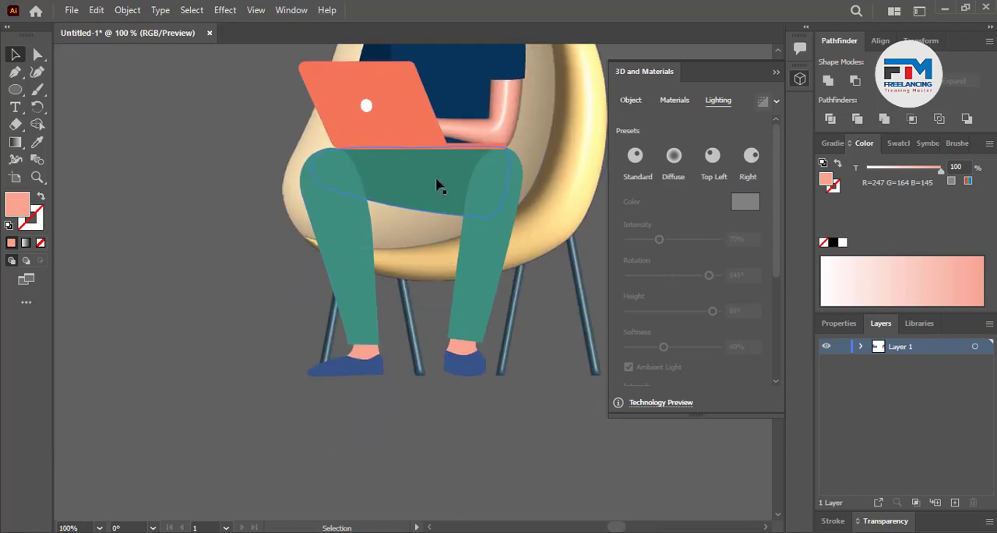
scroll(436, 181, up, 2)
scroll(366, 265, down, 2)
click(494, 343)
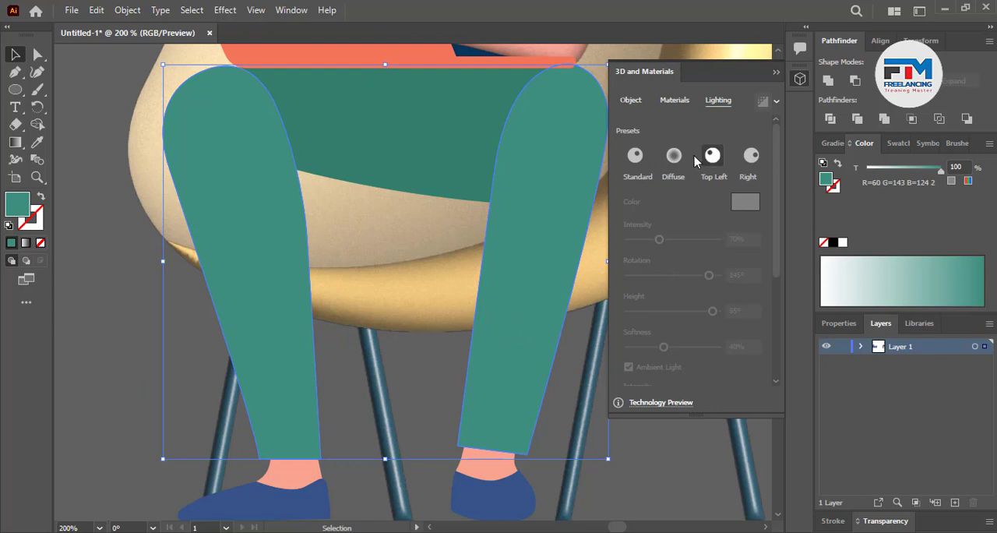
click(629, 101)
click(752, 156)
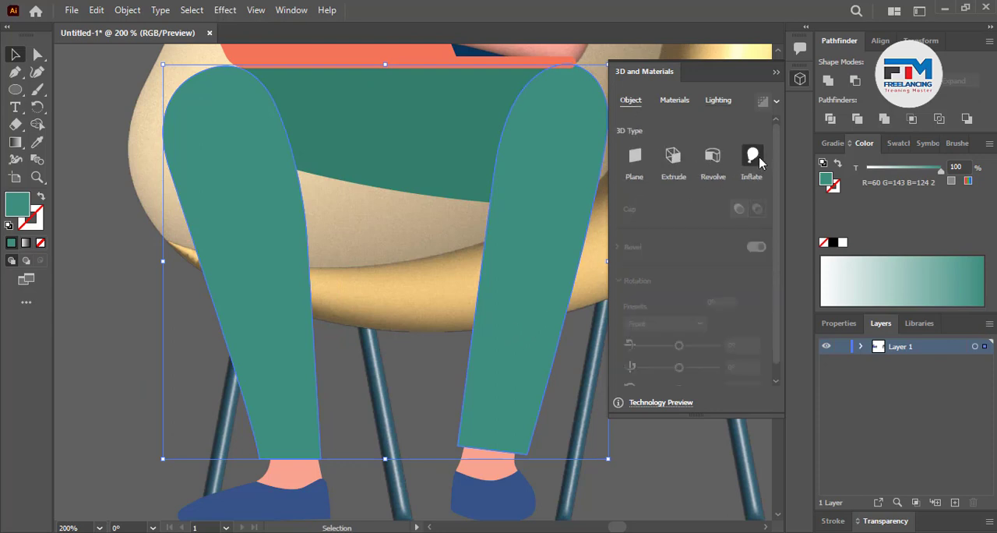
click(409, 387)
Inflate the dark green thigh shape between the two legs and render it with ray tracing
scroll(389, 410, down, 3)
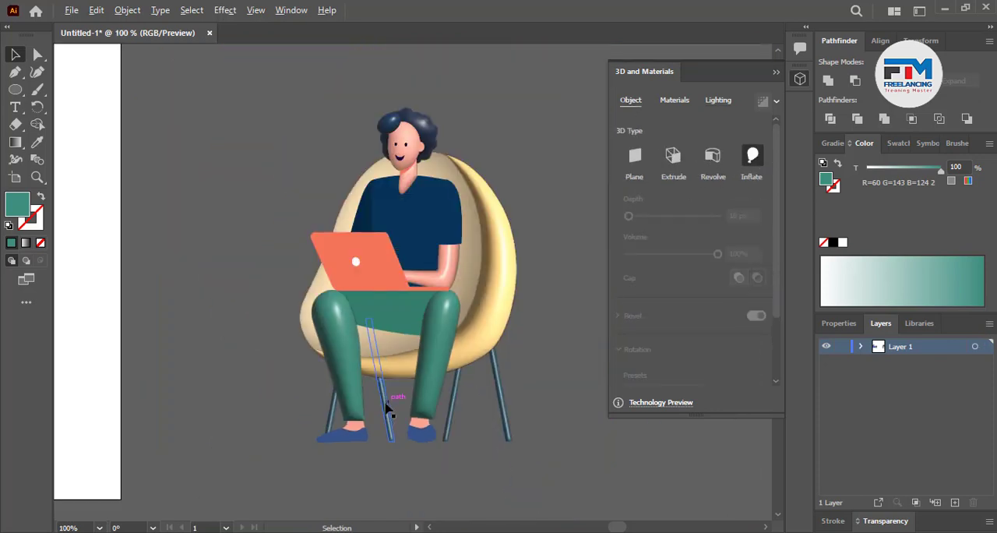
scroll(433, 429, down, 3)
scroll(429, 430, up, 2)
scroll(410, 330, up, 2)
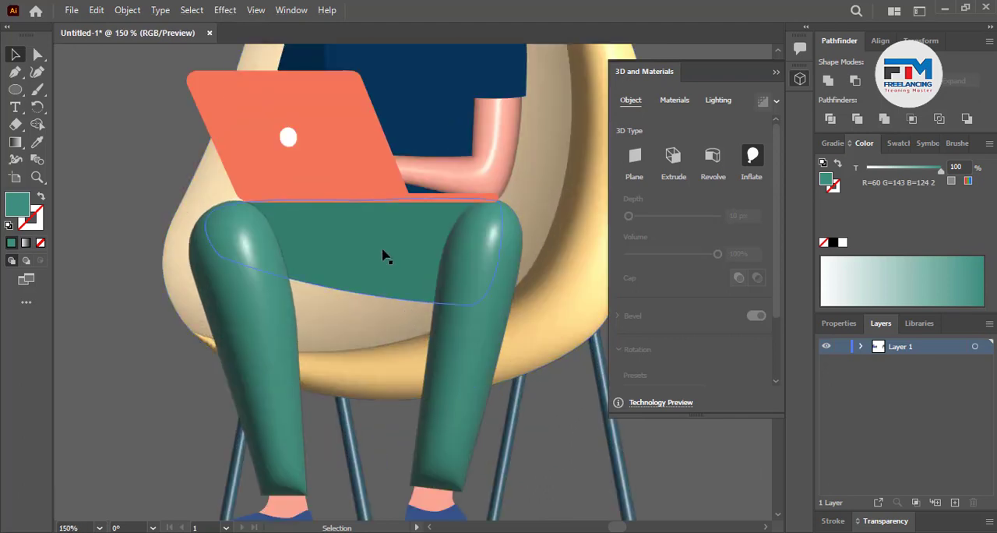
click(389, 261)
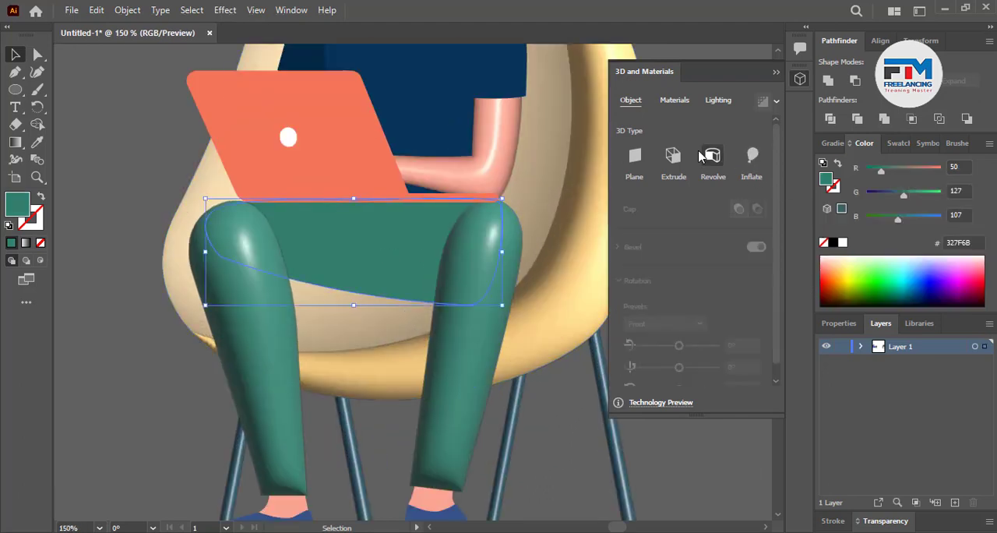
click(750, 156)
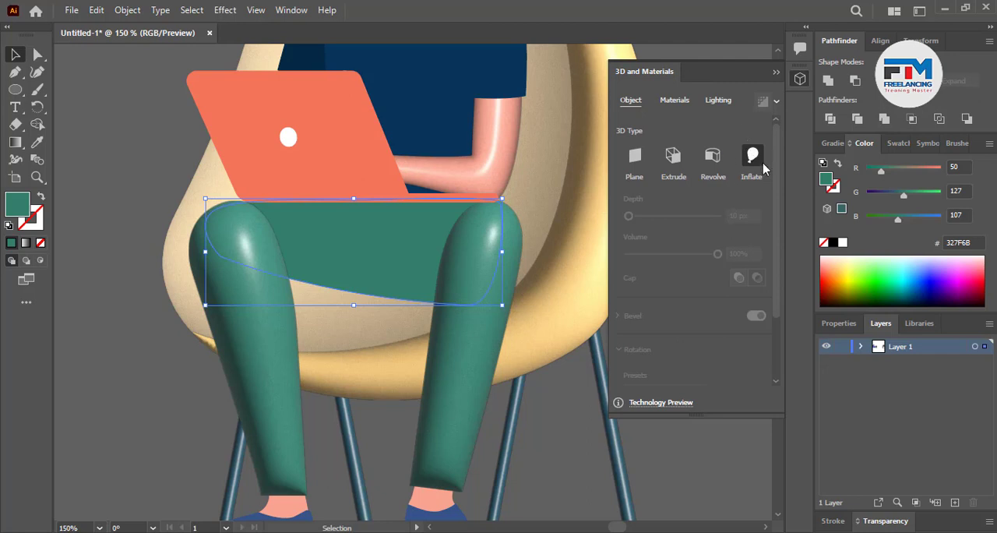
click(768, 106)
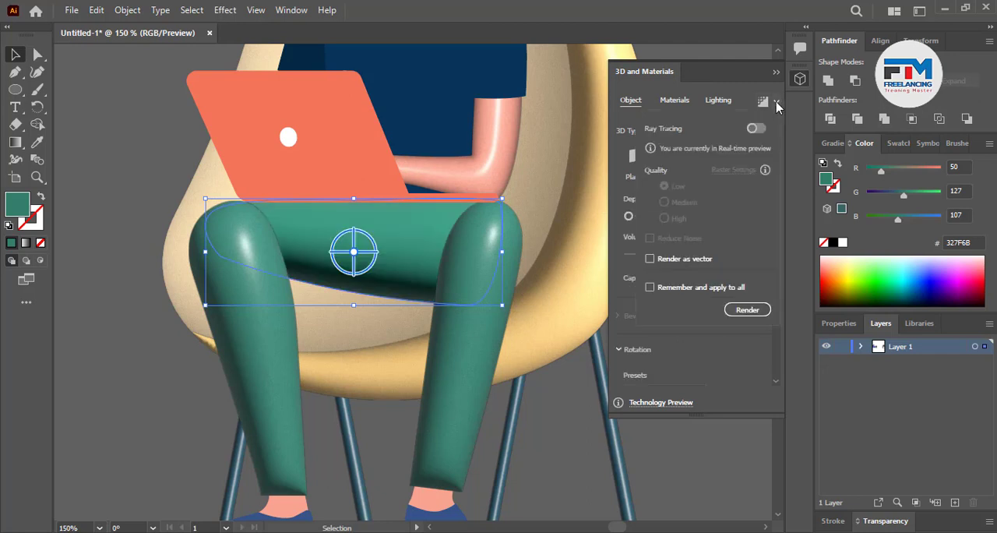
click(768, 101)
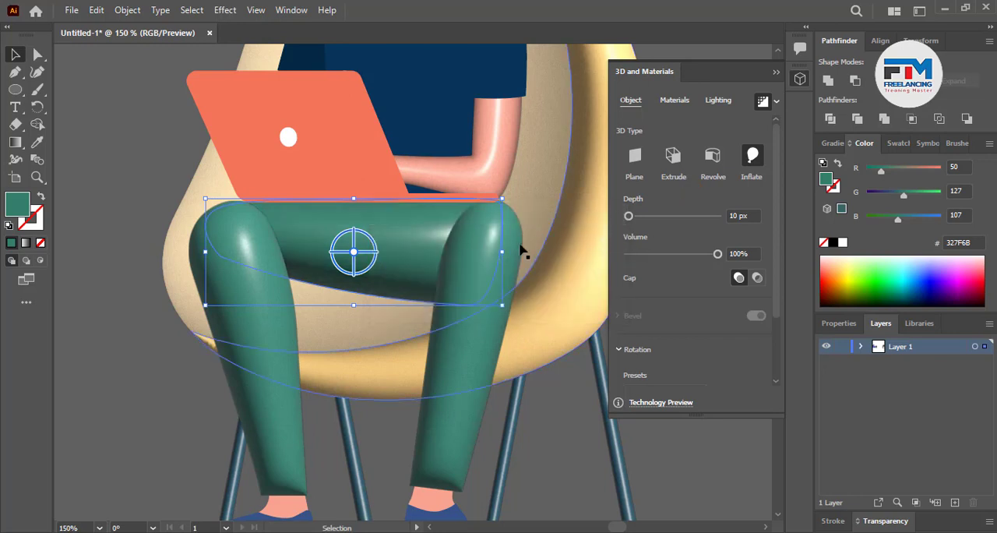
Light the thigh shape with intensity 54%, rotation 63° and softness 82%, and clear the selection
click(718, 100)
drag(661, 242, 654, 243)
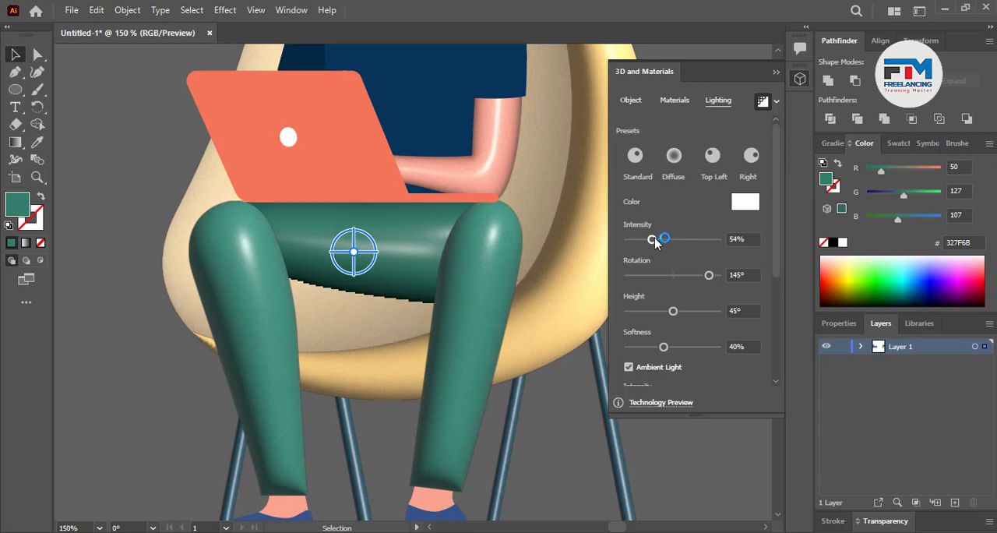
drag(712, 276, 689, 278)
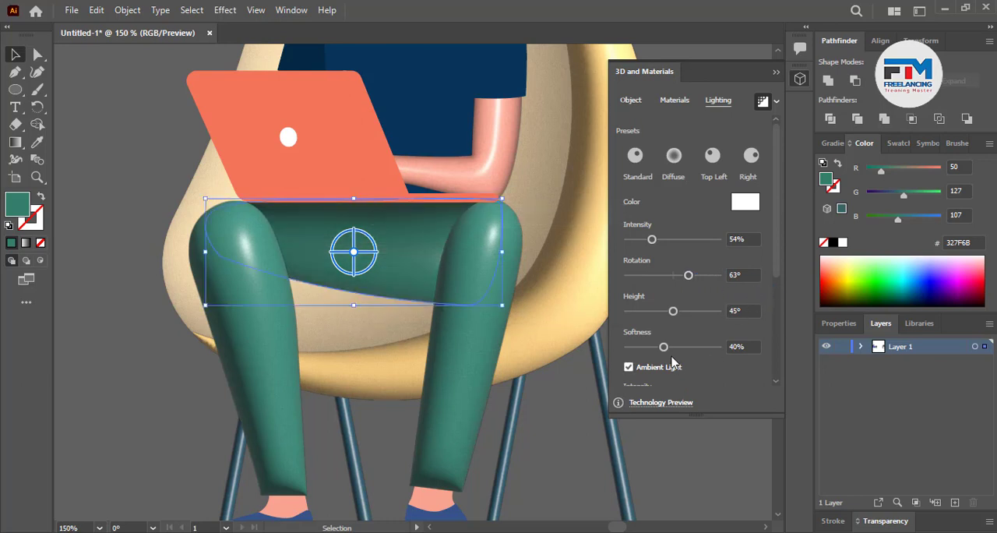
drag(664, 347, 717, 347)
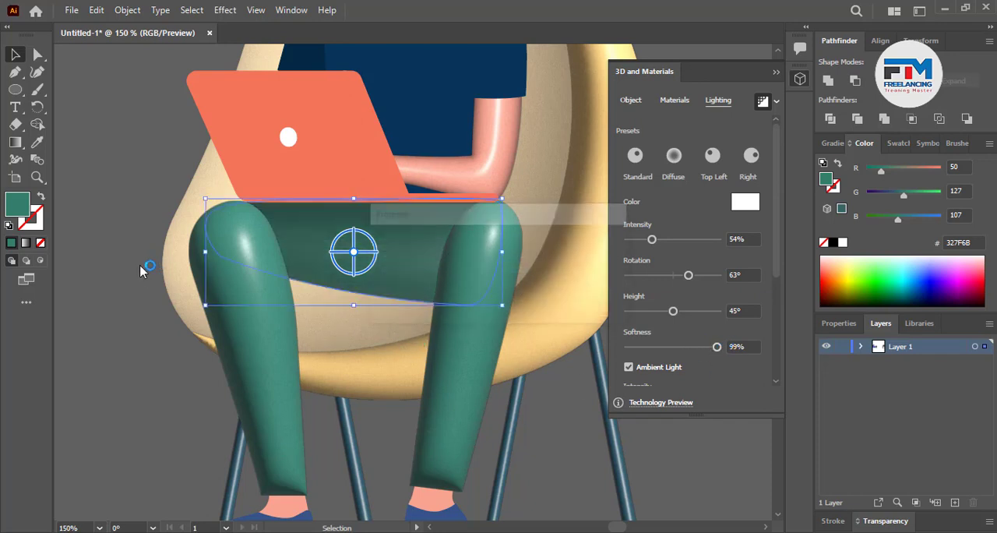
drag(717, 347, 700, 347)
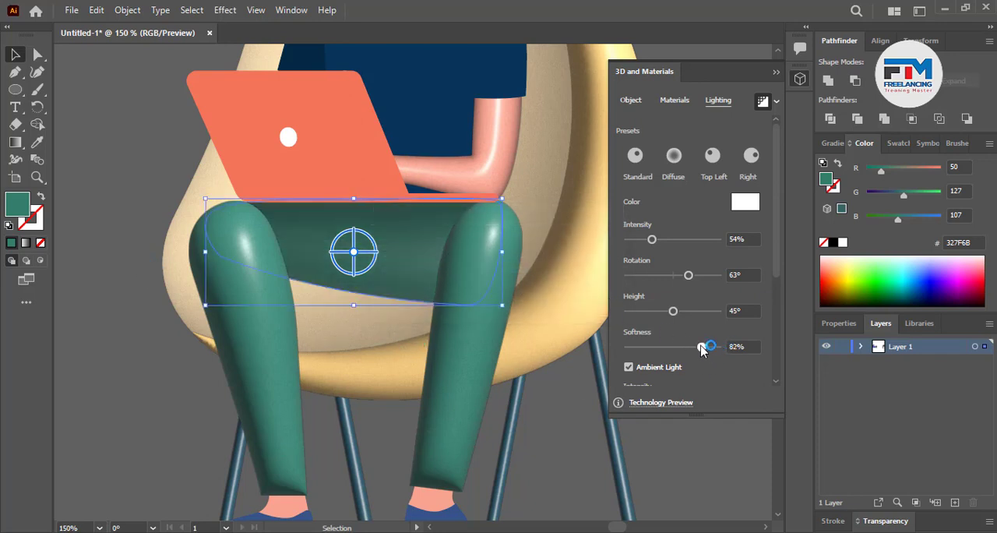
click(182, 289)
key(ctrl+minus)
key(ctrl+minus)
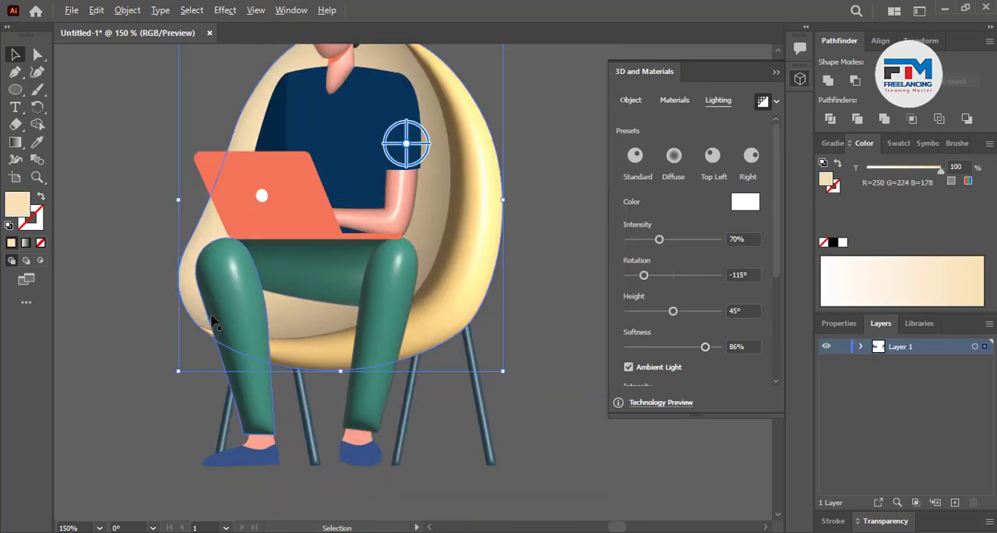
click(391, 395)
Apply the Inflate 3D effect to both blue shoes with ray-traced rendering on
scroll(254, 409, down, 2)
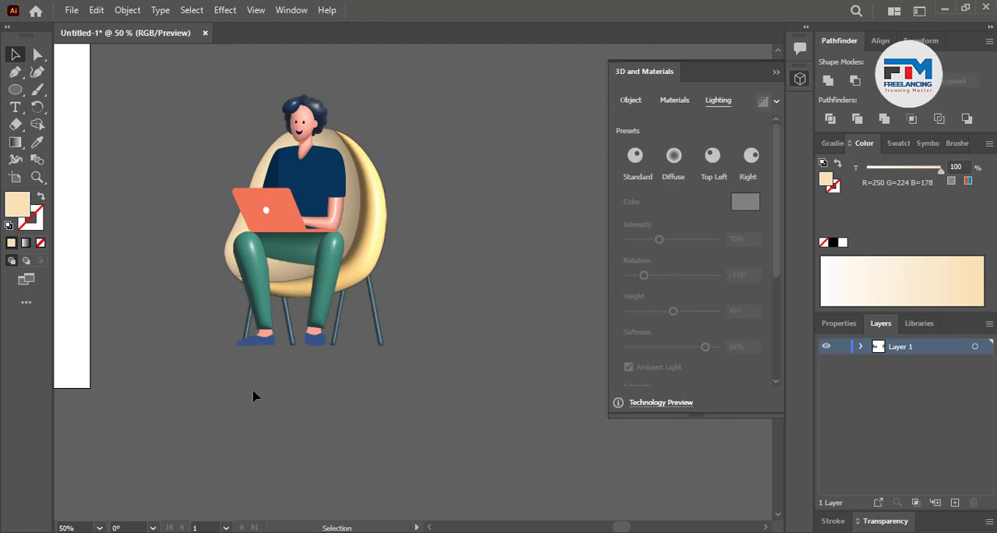
scroll(256, 392, up, 6)
scroll(228, 326, down, 2)
click(251, 238)
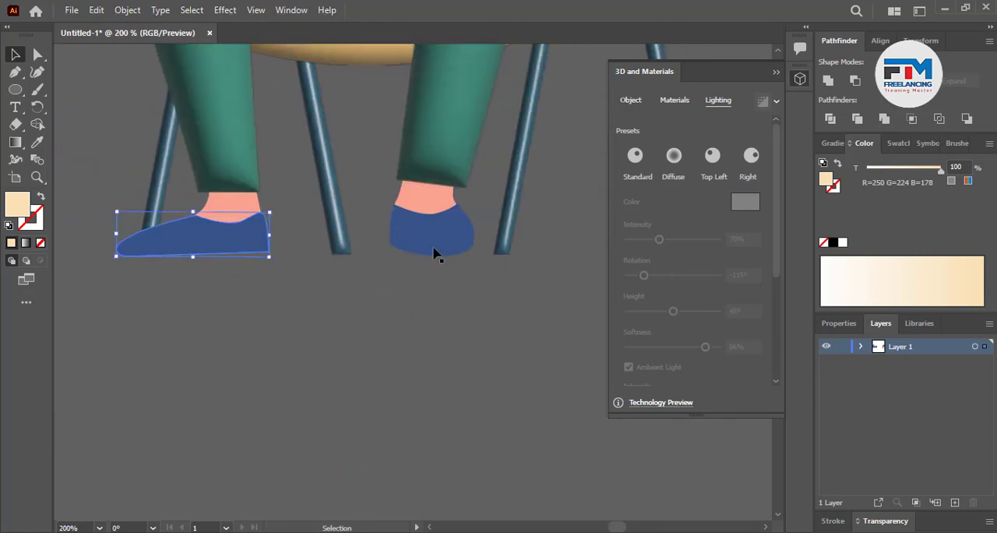
shift+click(434, 256)
click(631, 100)
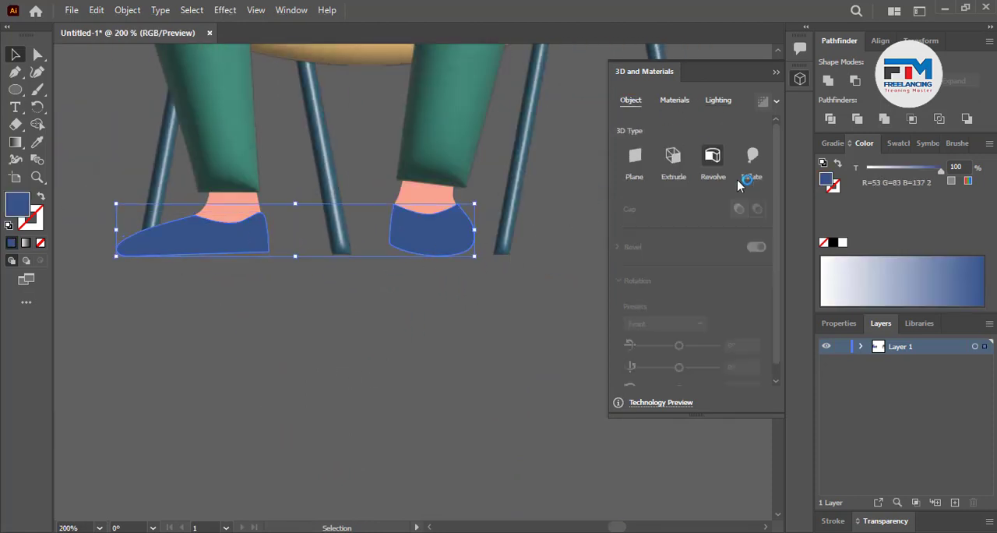
click(748, 159)
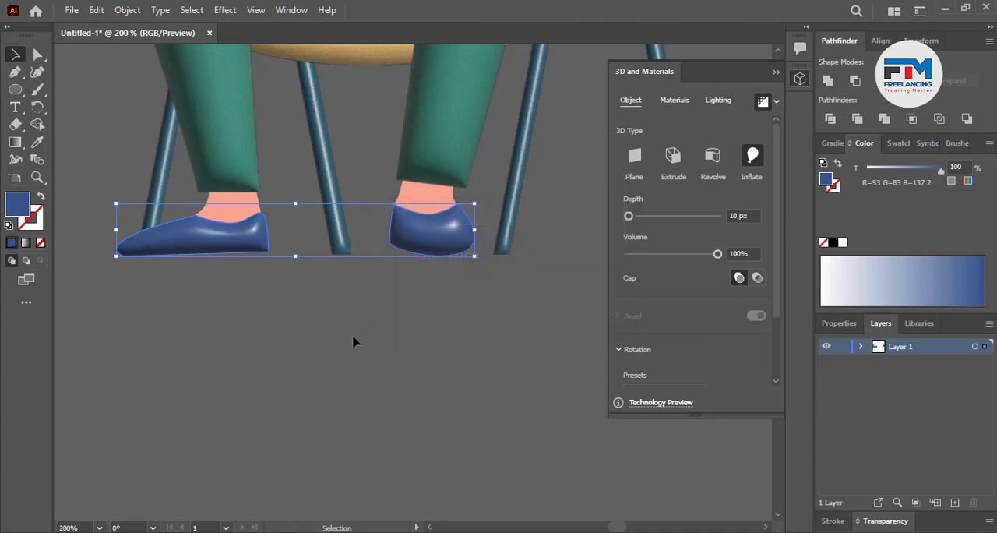
Inflate both skin-coloured ankle shapes above the shoes, render them with ray tracing and deselect them
click(384, 267)
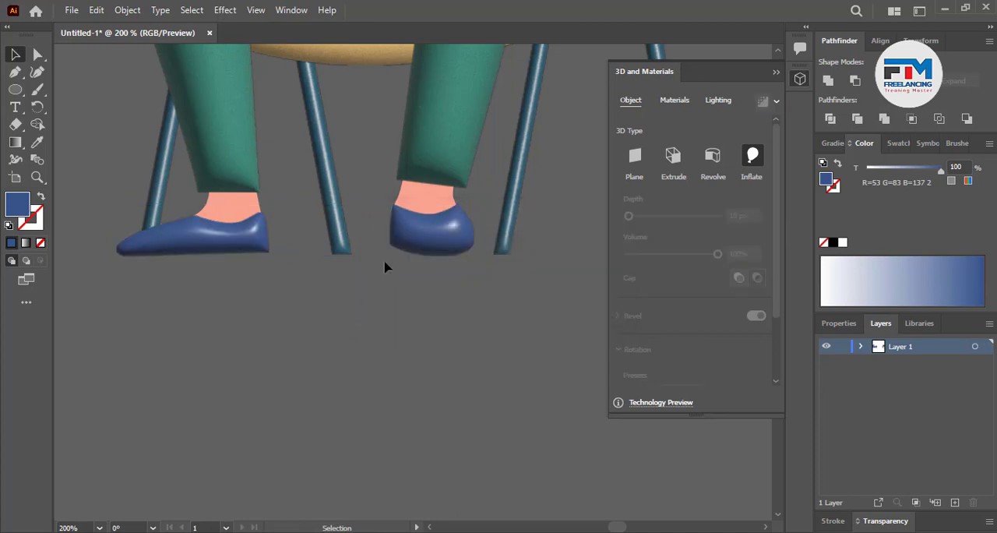
shift+click(226, 209)
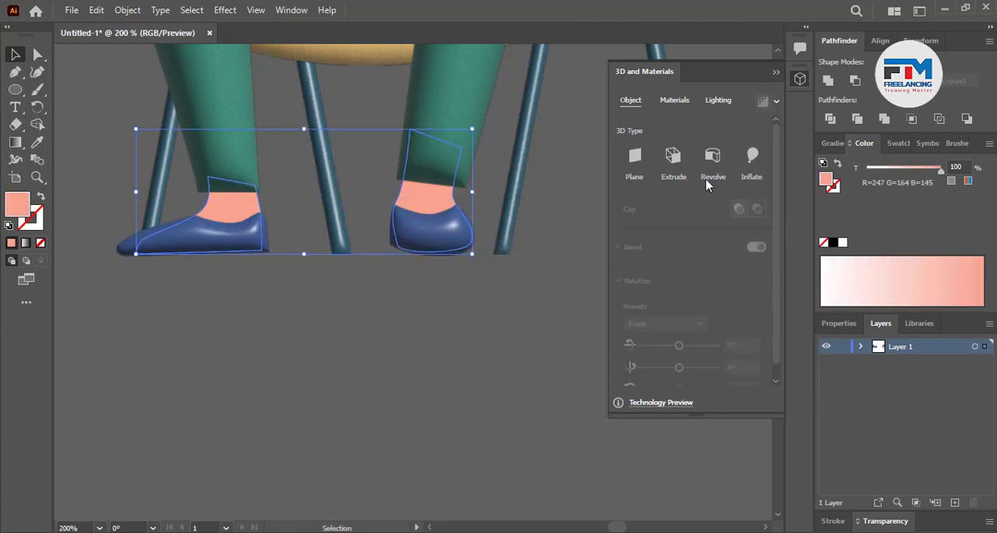
click(752, 157)
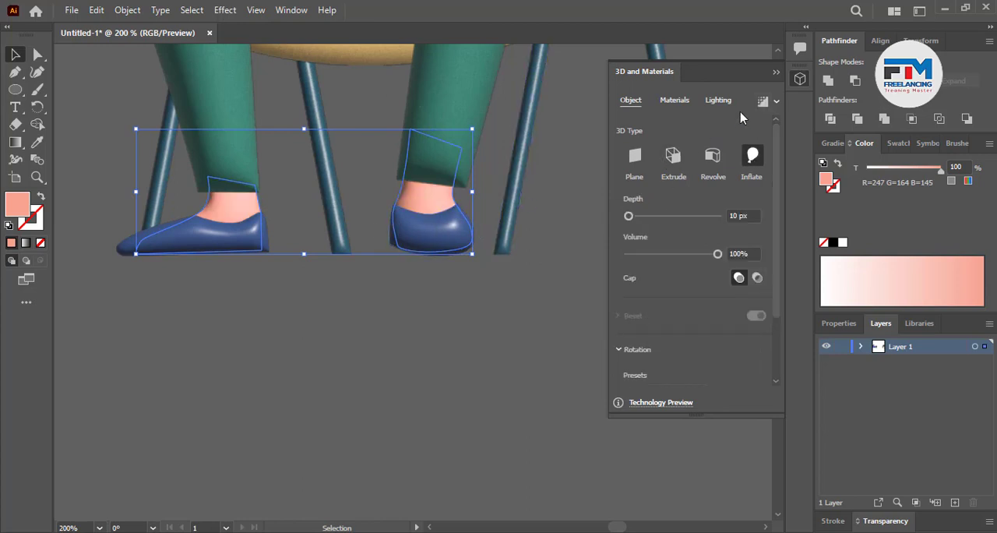
click(777, 102)
click(763, 103)
click(441, 336)
Apply the Inflate 3D effect to the orange laptop body and render it with ray tracing
scroll(444, 336, down, 4)
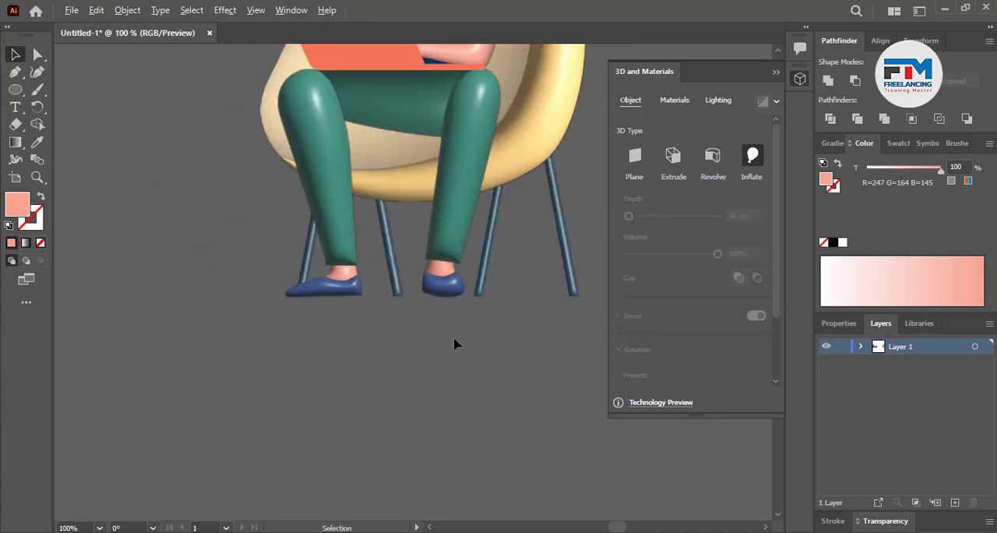
scroll(456, 345, down, 2)
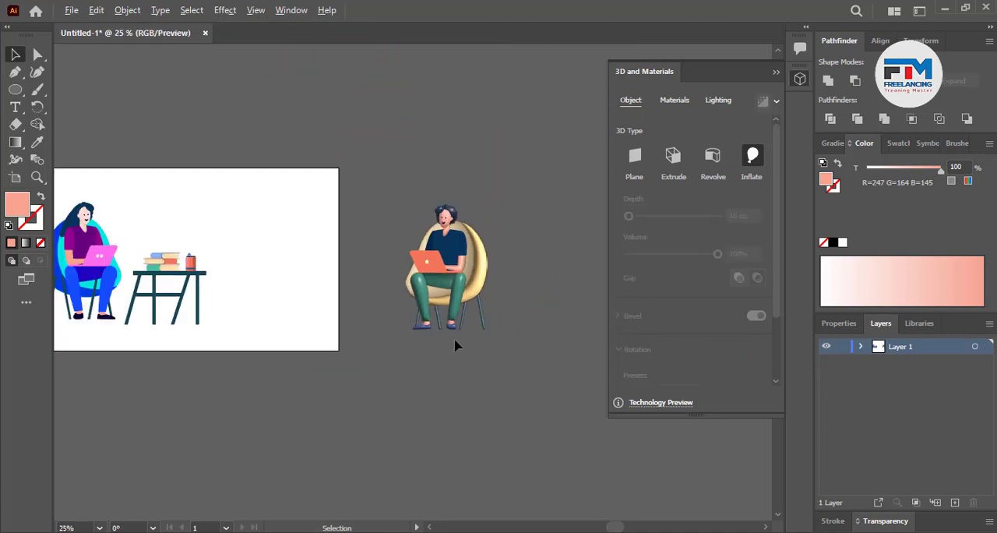
scroll(468, 327, up, 5)
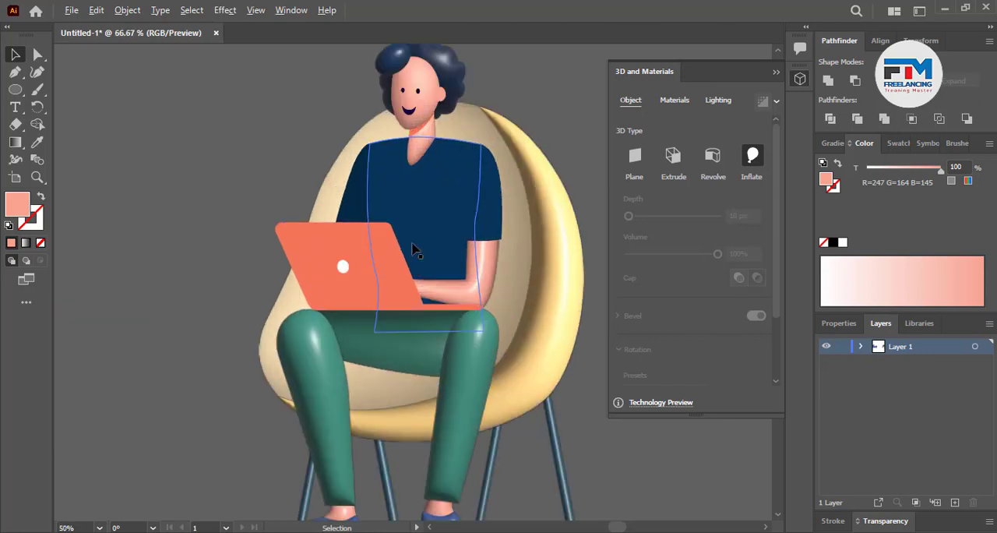
click(364, 264)
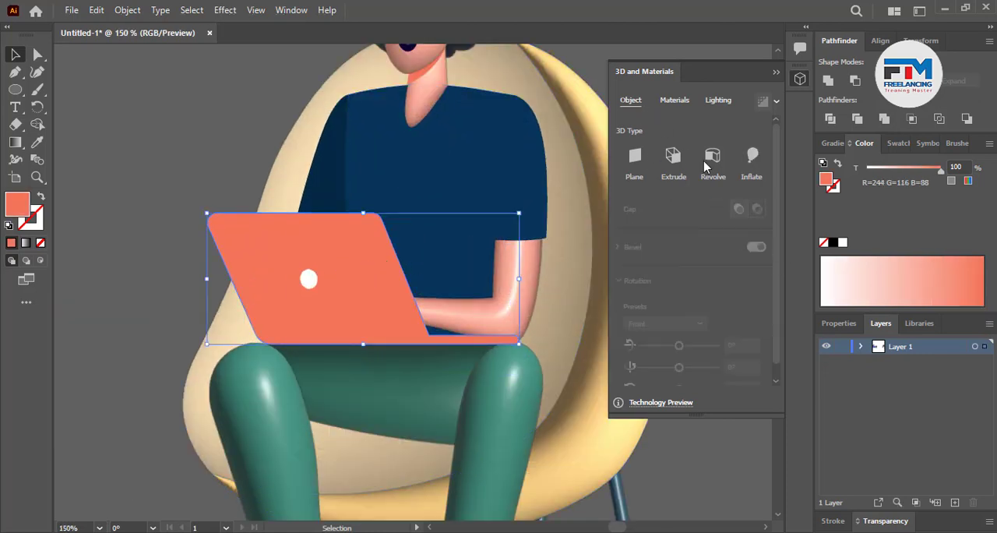
click(752, 160)
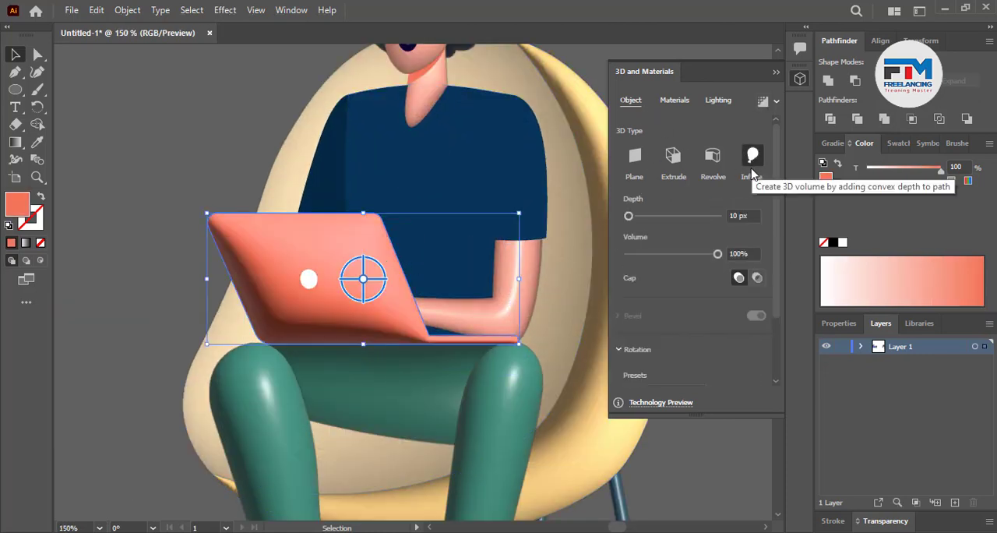
click(763, 103)
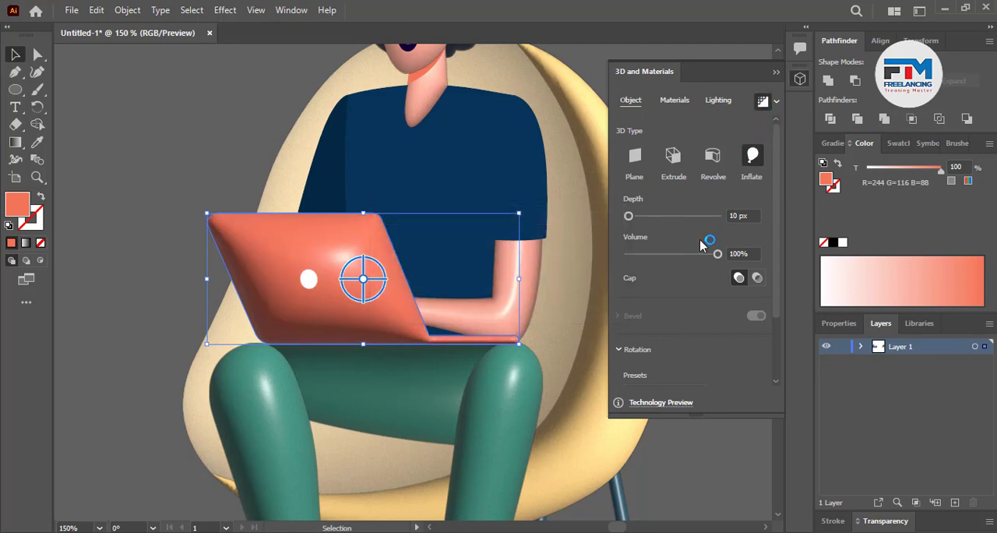
Set the laptop's light height to 90° and its softness to 78%
click(717, 101)
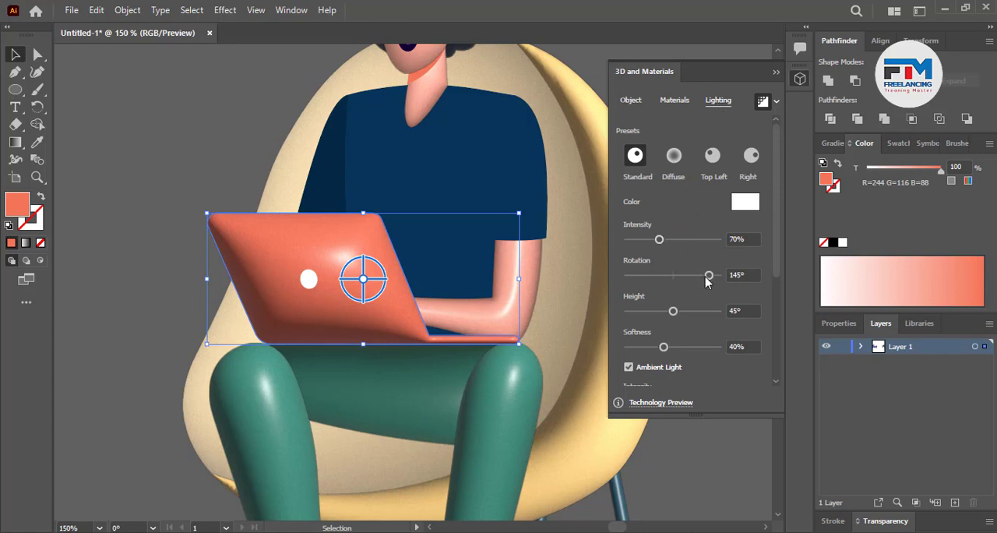
mouse_move(672, 312)
mouse_down()
mouse_move(662, 312)
mouse_move(733, 311)
mouse_up()
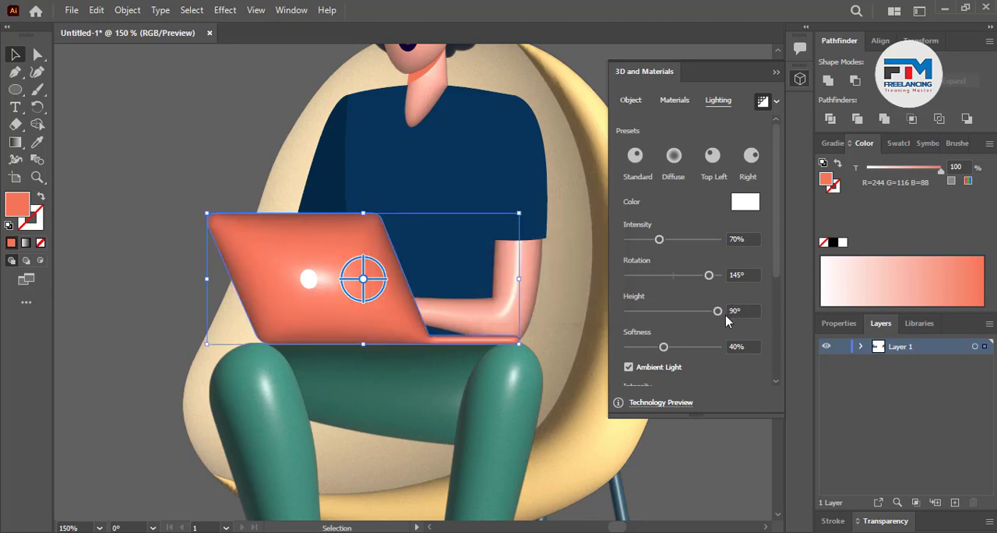
drag(664, 346, 715, 357)
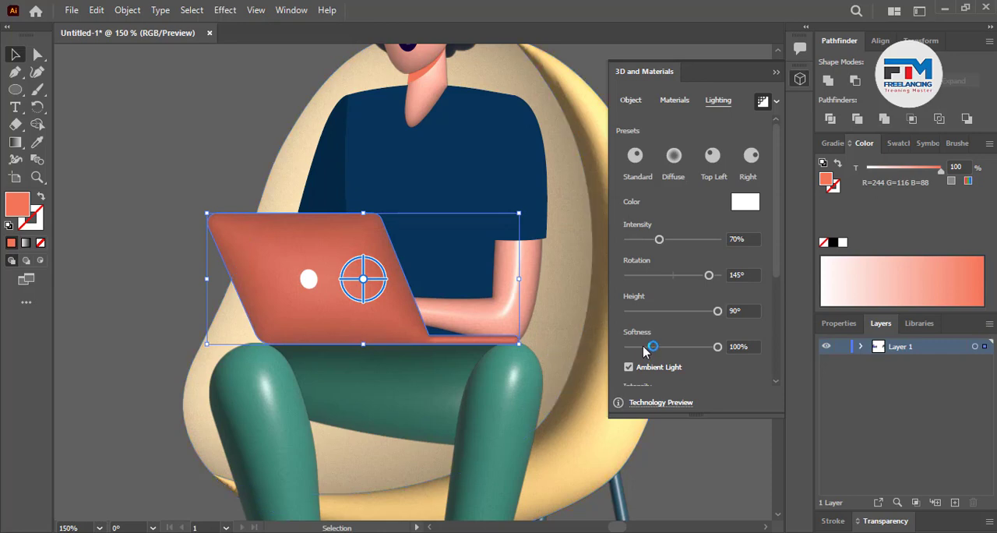
drag(717, 347, 699, 348)
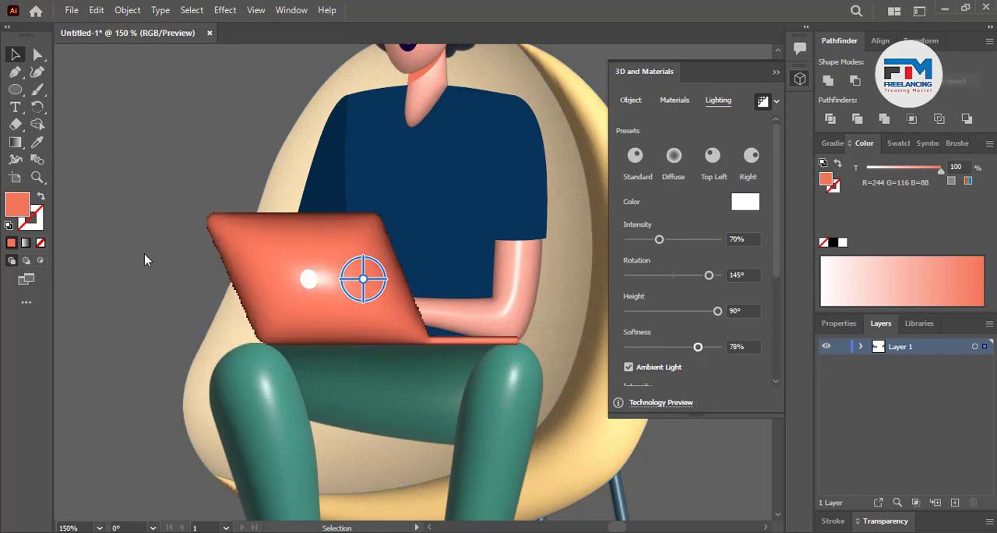
Group all parts of the seated man and his chair into one object and deselect it
click(171, 265)
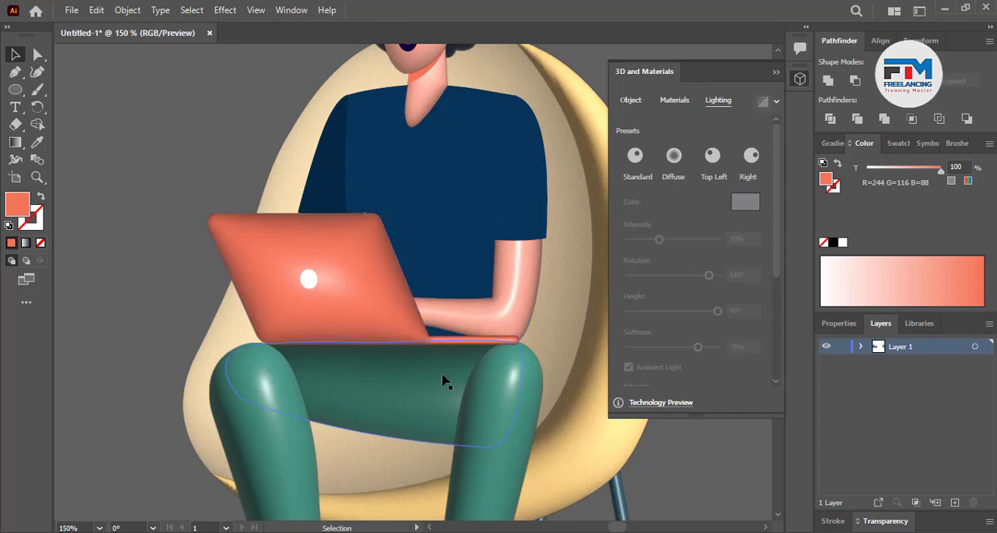
scroll(443, 380, down, 6)
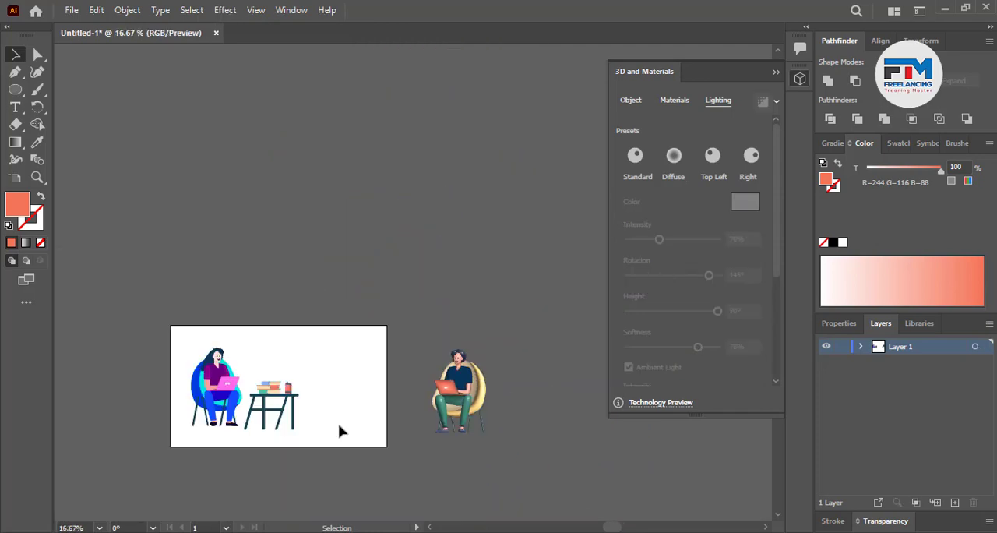
scroll(372, 438, up, 1)
drag(428, 248, 571, 492)
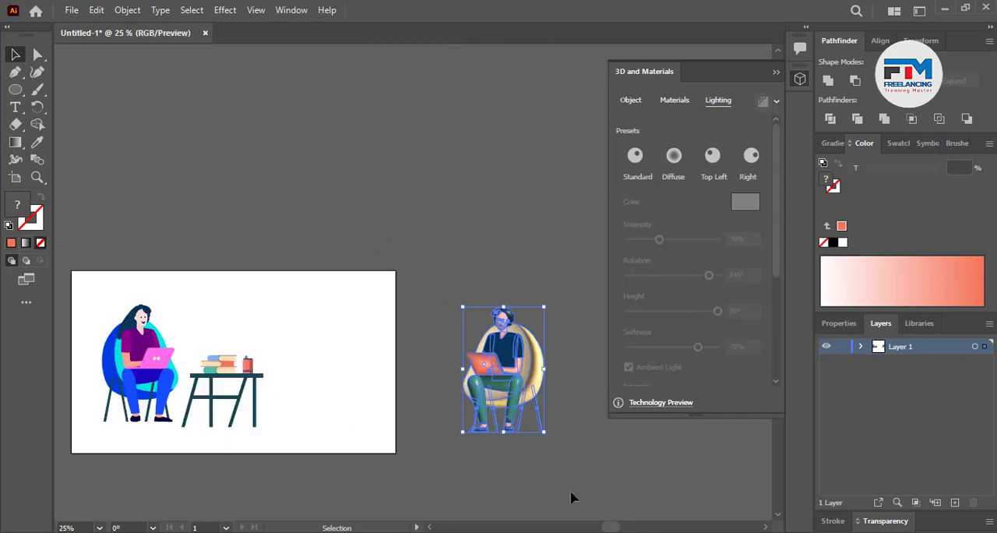
key(ctrl+g)
click(577, 450)
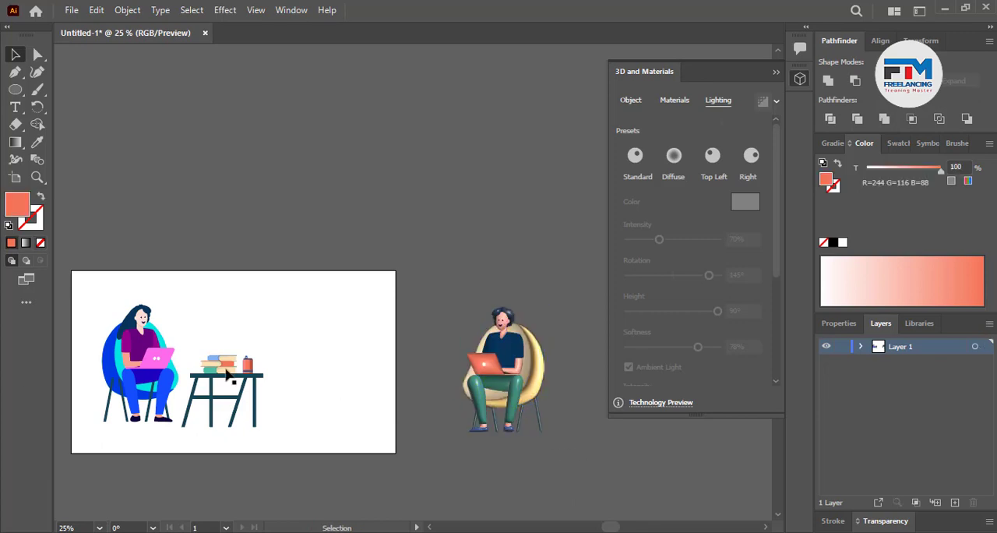
Move the grouped man and chair onto the artboard, beside the table and facing the seated woman
scroll(226, 375, up, 1)
drag(561, 402, 314, 399)
click(483, 414)
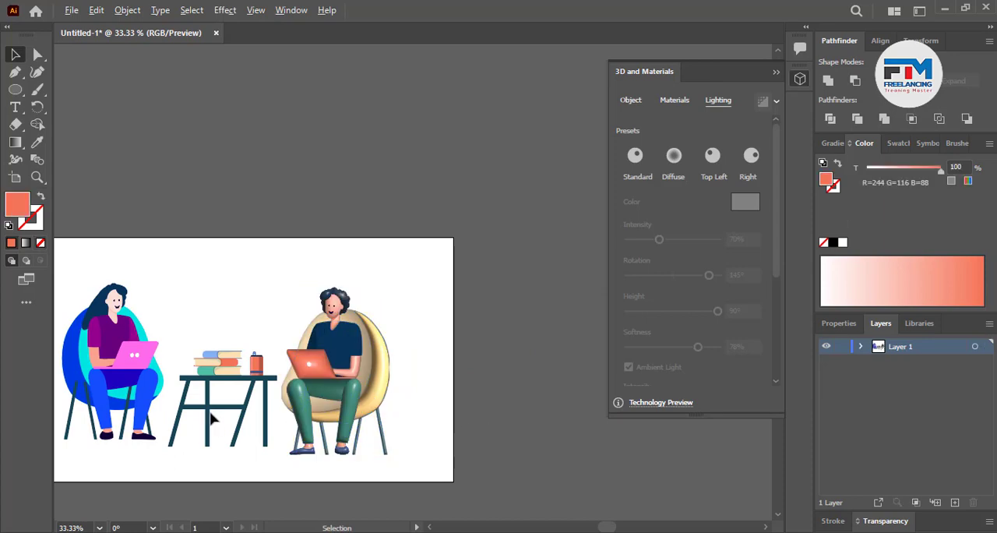
scroll(410, 401, up, 3)
scroll(485, 392, down, 3)
scroll(559, 404, up, 2)
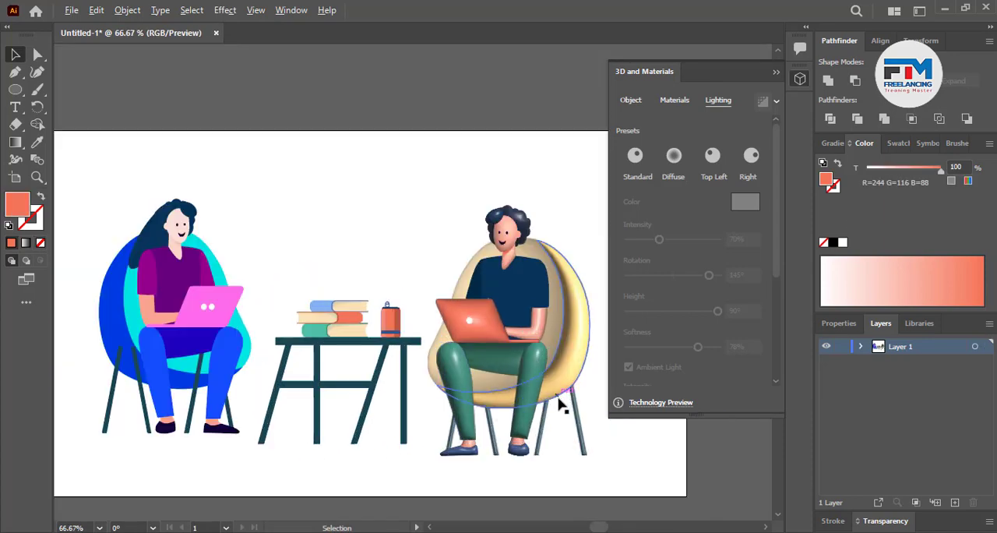
scroll(564, 409, down, 1)
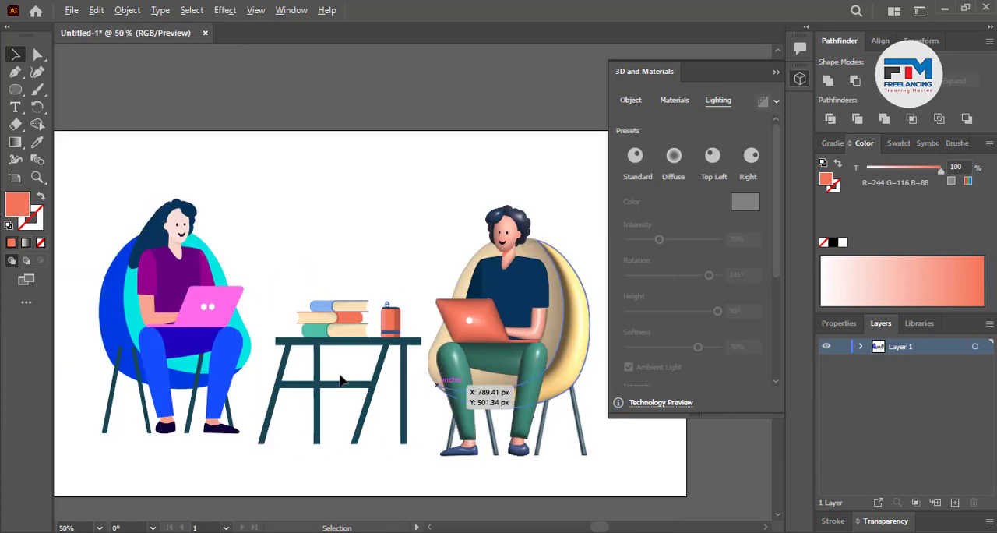
scroll(382, 382, down, 3)
Ungroup the seated man and chair so the individual shapes can be edited
scroll(311, 380, up, 6)
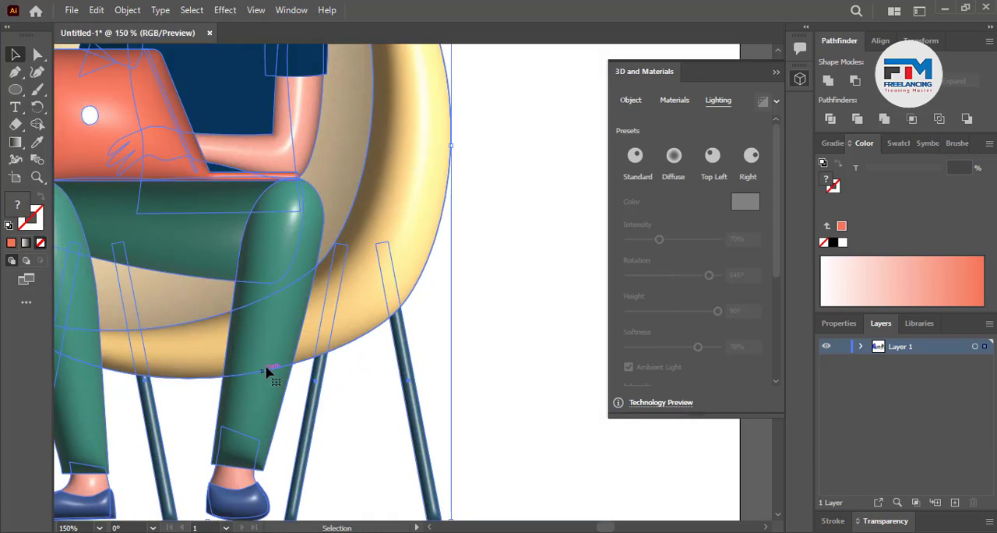
right_click(267, 374)
click(338, 229)
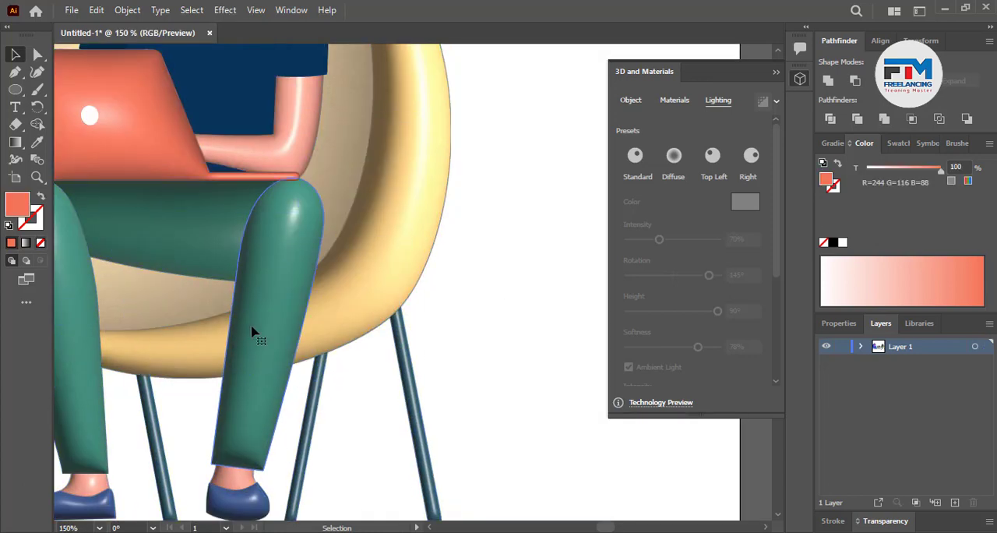
Set the light rotation to 78° and height to 79° on the man's green lower leg farther from the table
click(254, 334)
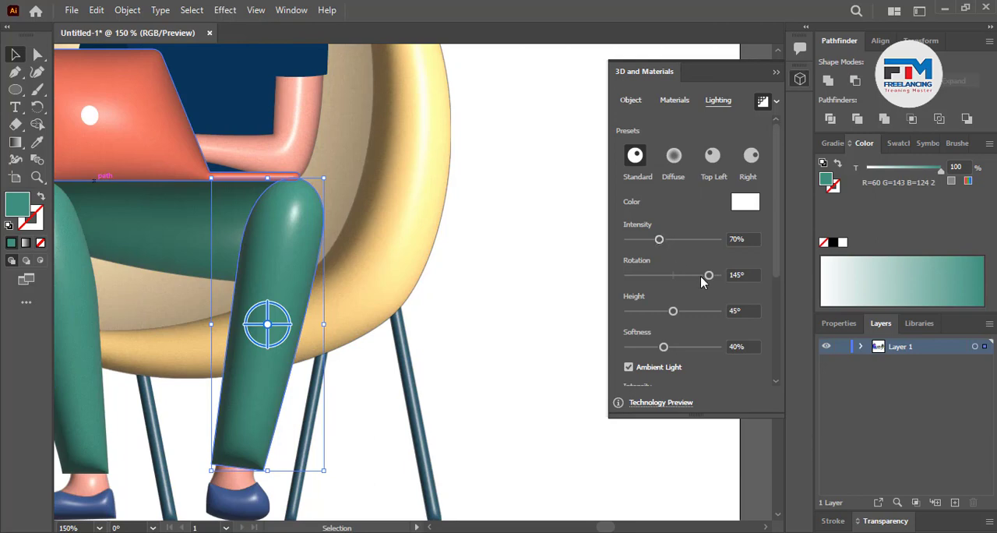
drag(701, 275, 692, 276)
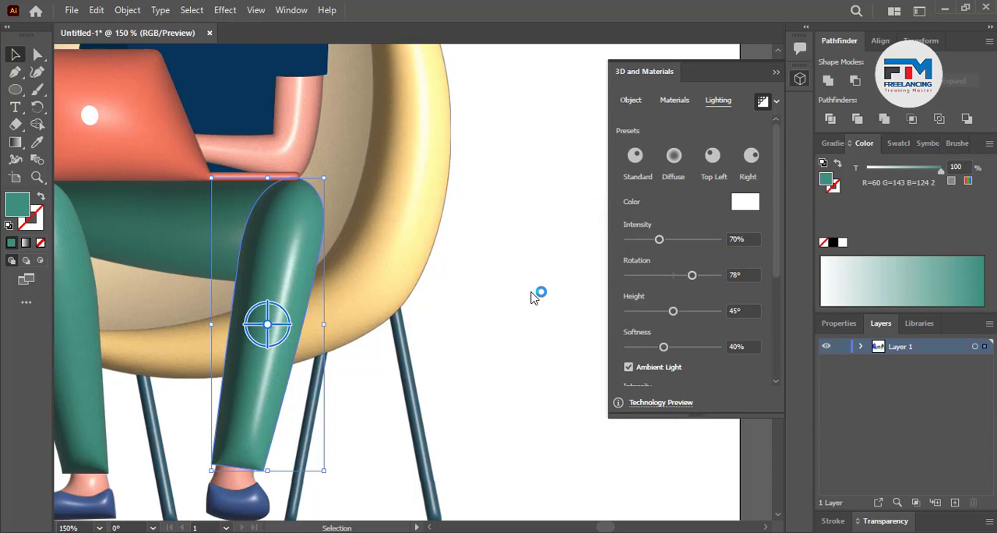
click(530, 325)
key(ctrl+minus)
key(ctrl+minus)
scroll(331, 341, up, 2)
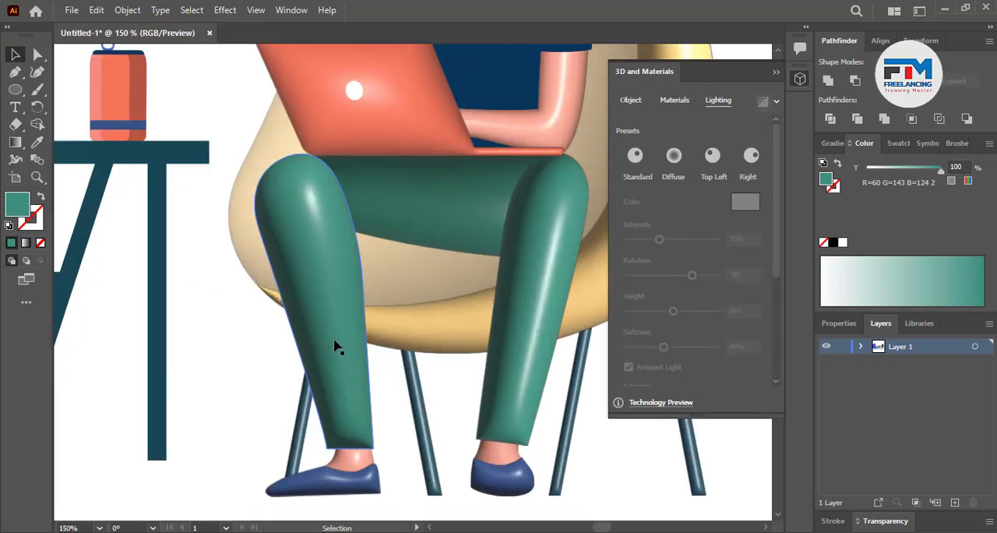
click(529, 353)
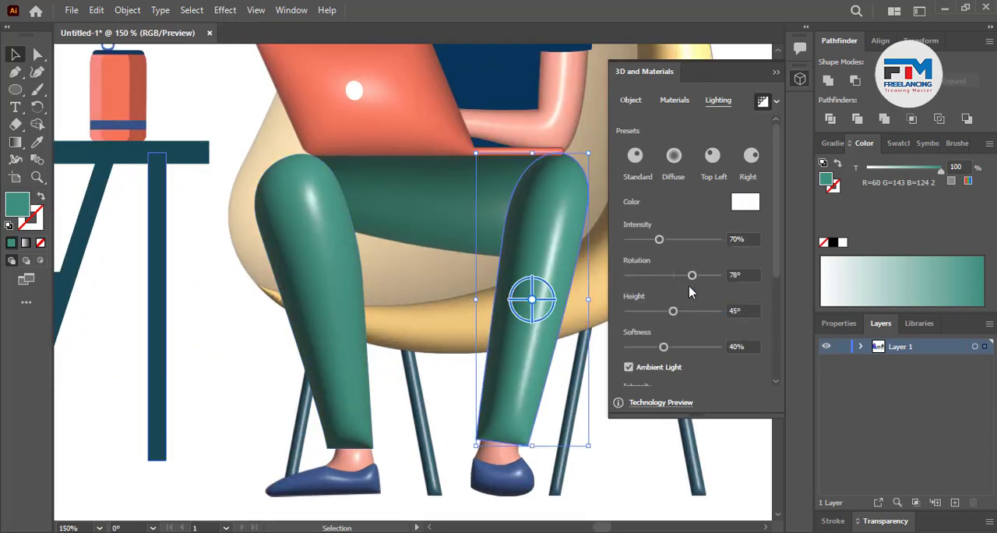
drag(671, 312, 708, 313)
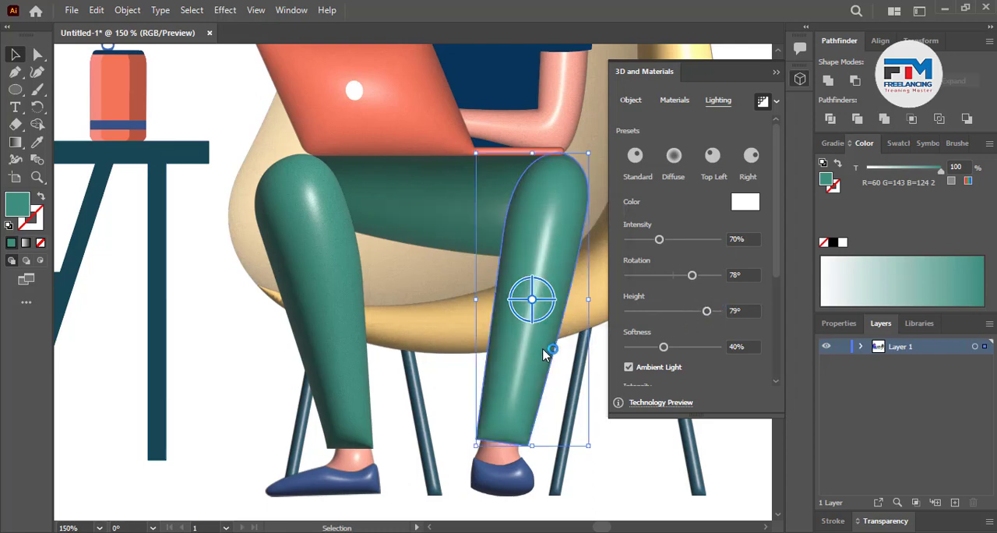
Set the light intensity to 98% and height to 63° on the green lower leg nearer the table
click(309, 319)
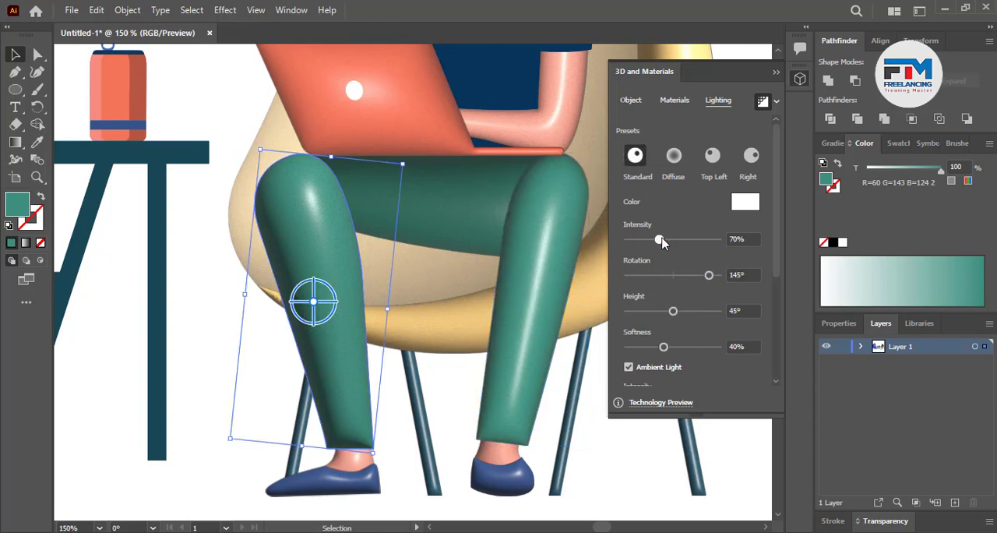
drag(661, 243, 672, 242)
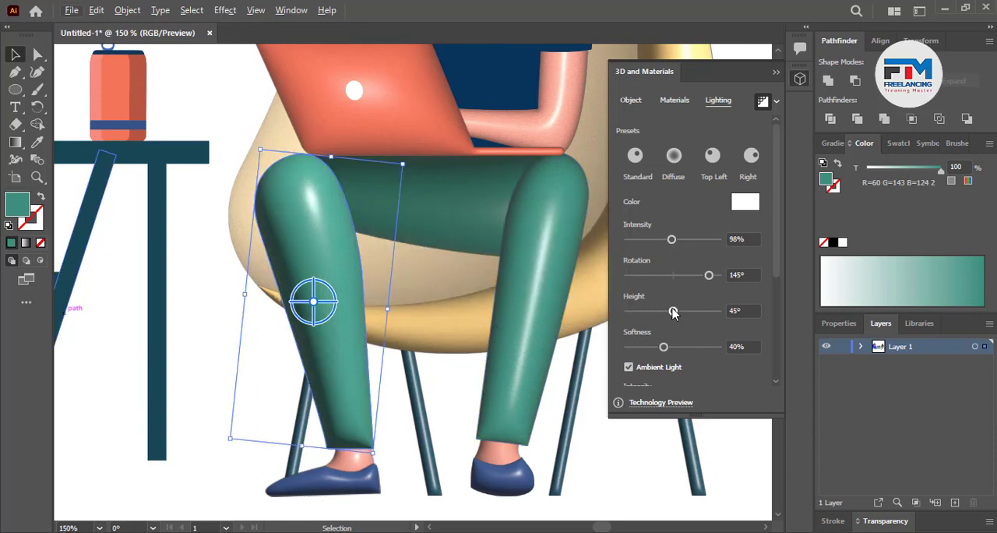
drag(674, 312, 691, 311)
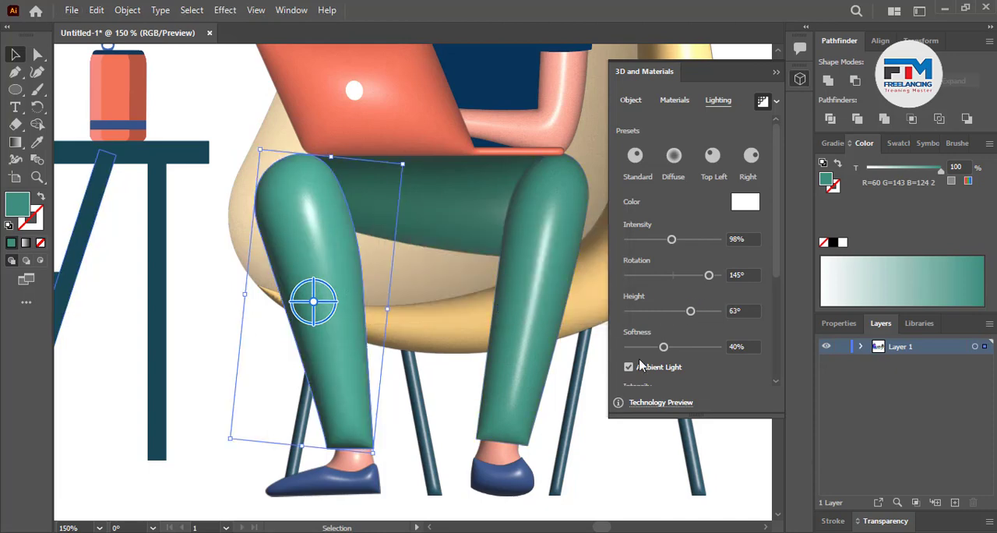
click(216, 409)
scroll(410, 435, down, 4)
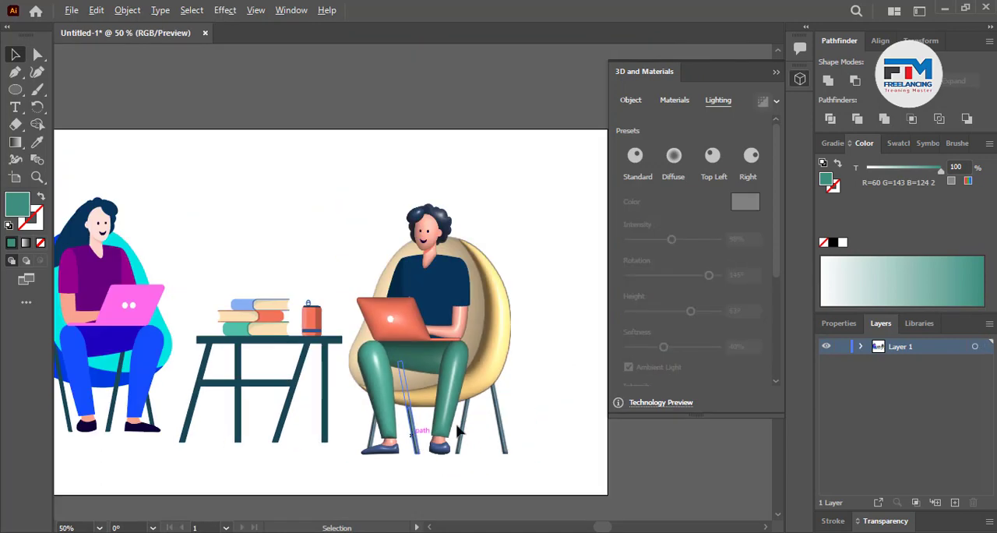
scroll(485, 427, down, 1)
scroll(221, 411, up, 1)
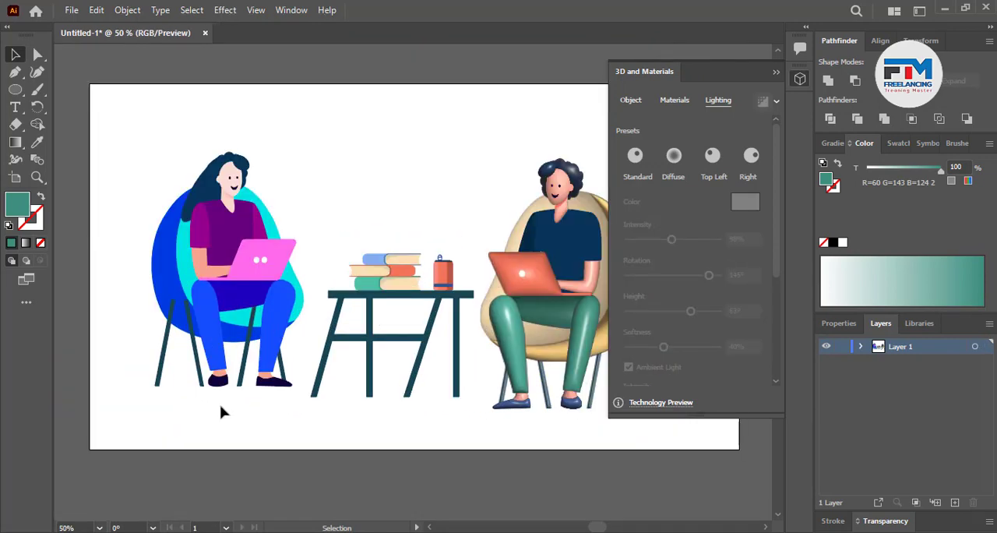
Recolour the orange shadow shape under the man's chin with a lighter tint that blends with the neck
scroll(312, 226, up, 4)
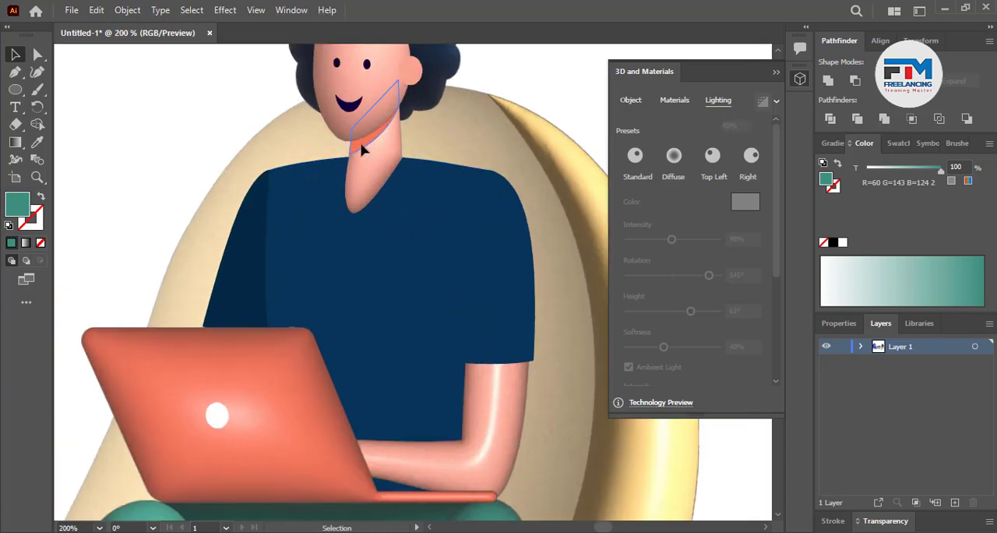
click(361, 150)
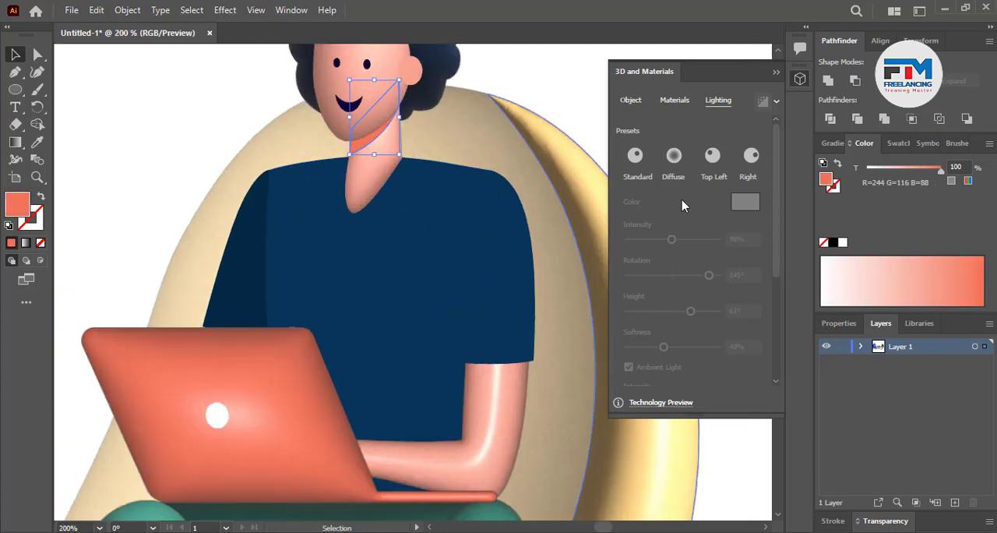
click(915, 275)
click(905, 276)
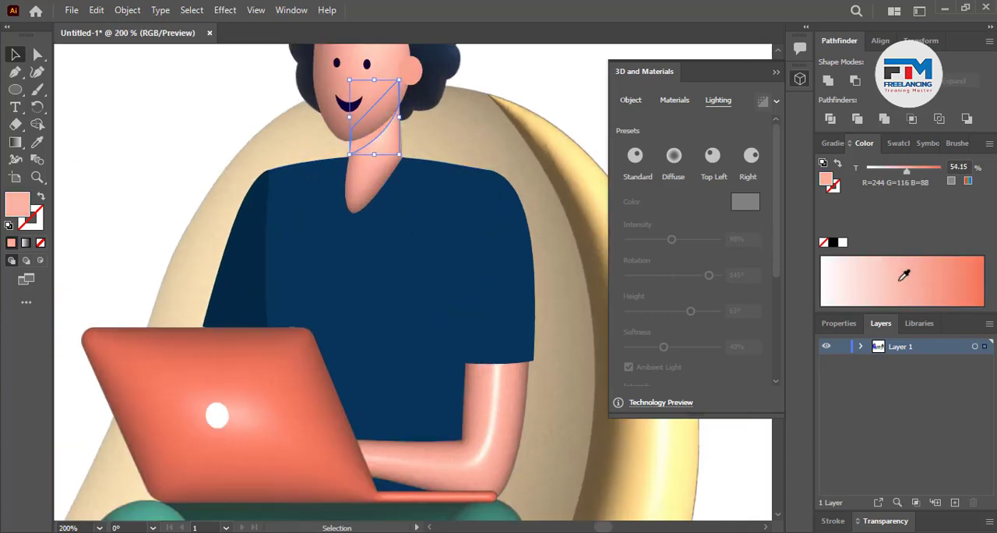
drag(905, 277, 915, 278)
Apply the Inflate 3D effect to the navy shirt torso and render it with ray tracing
click(341, 276)
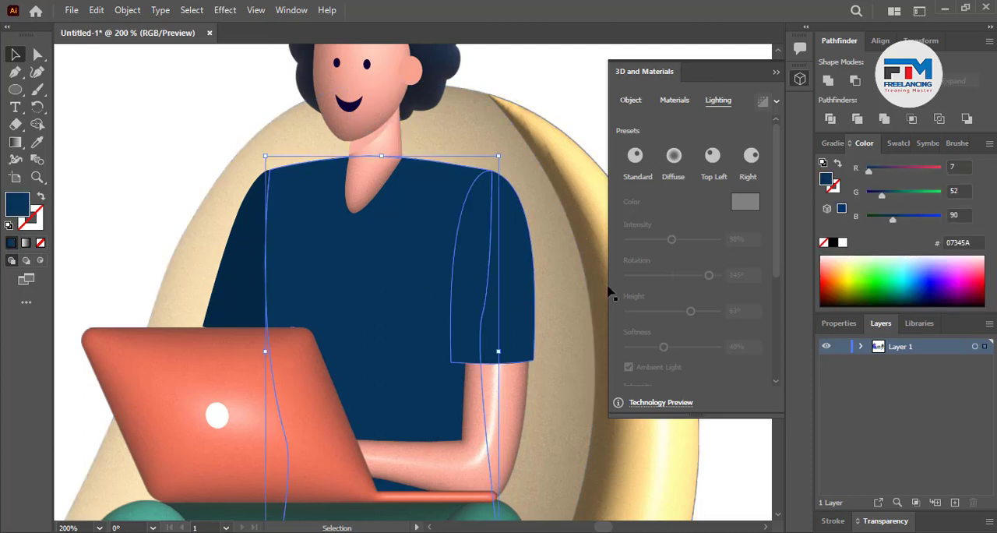
click(632, 102)
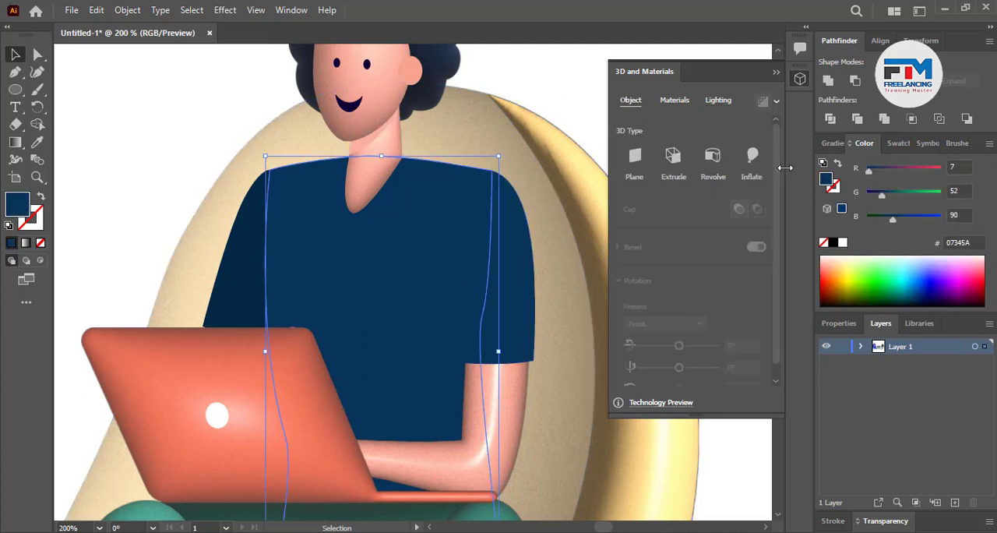
click(760, 165)
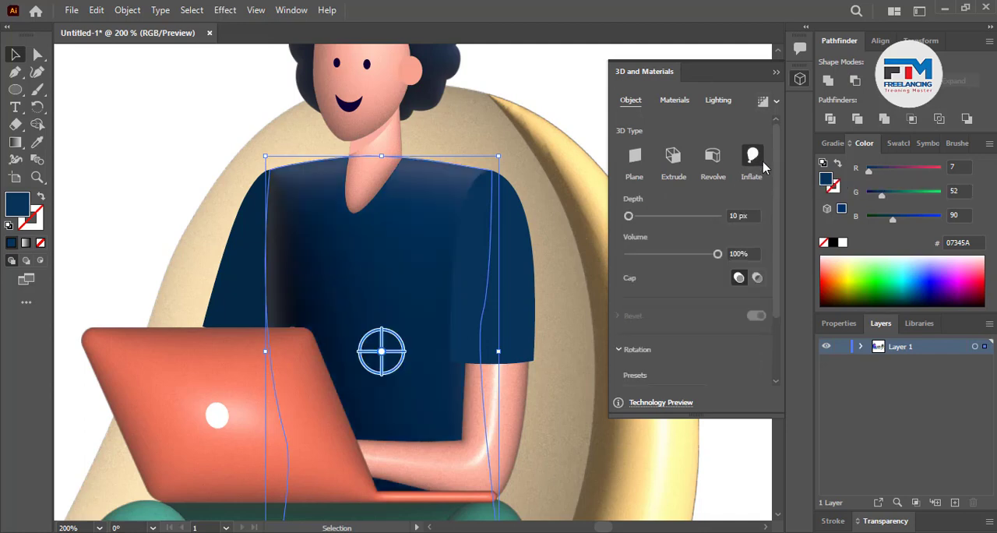
click(761, 102)
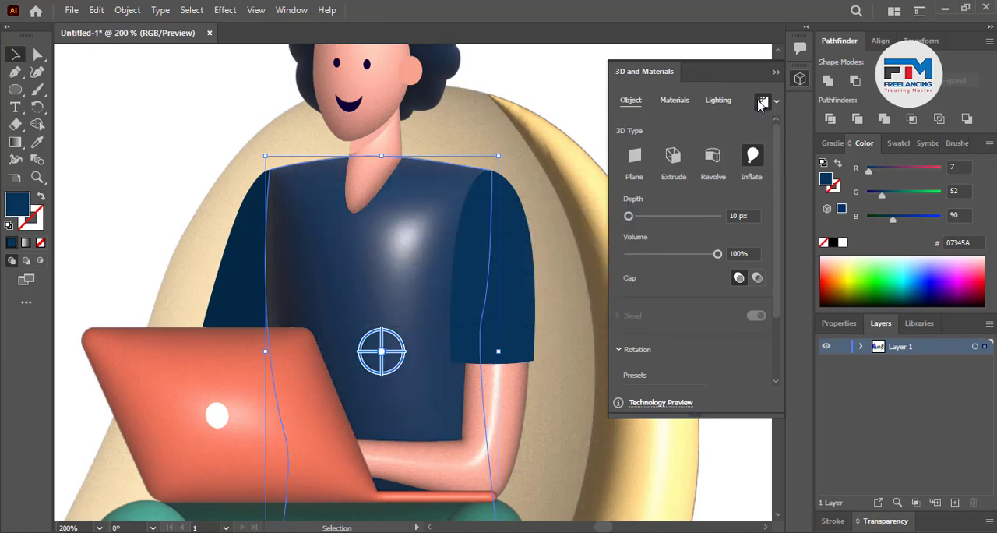
Apply the Inflate 3D effect to both navy shirt sleeves
click(512, 298)
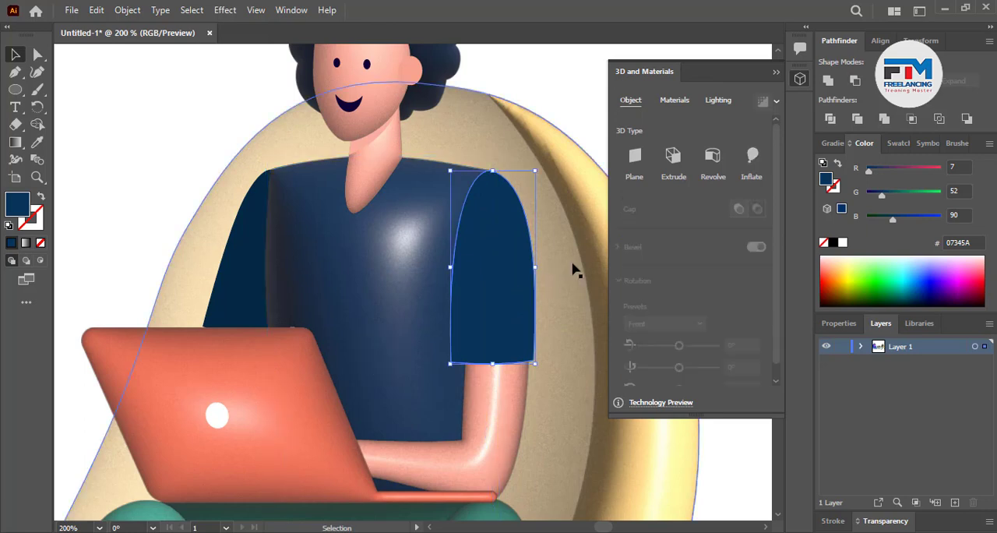
click(752, 160)
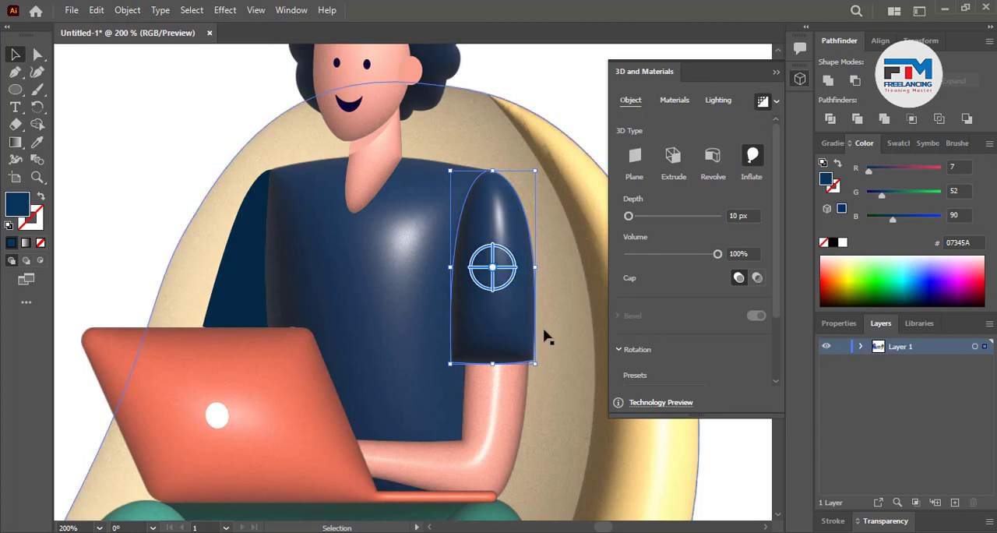
click(201, 292)
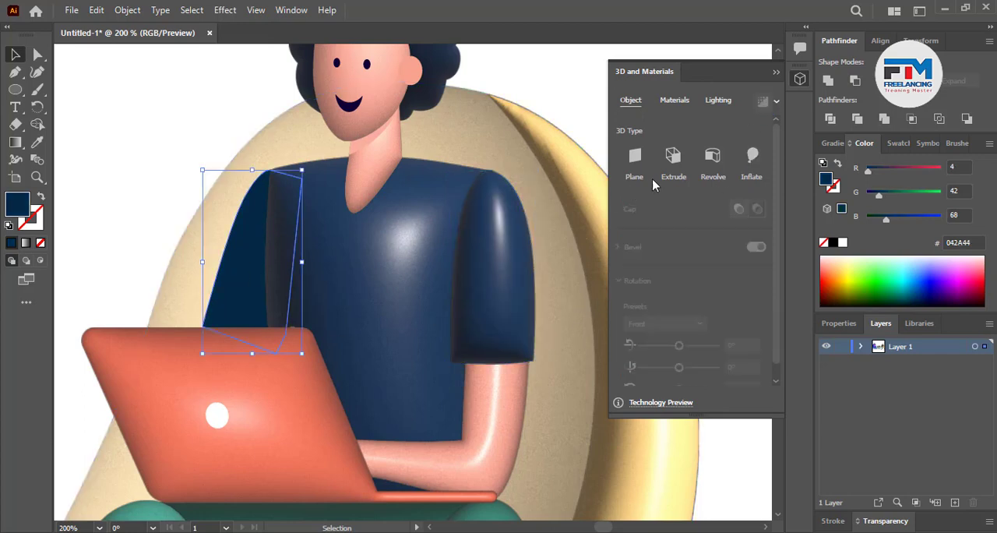
click(760, 162)
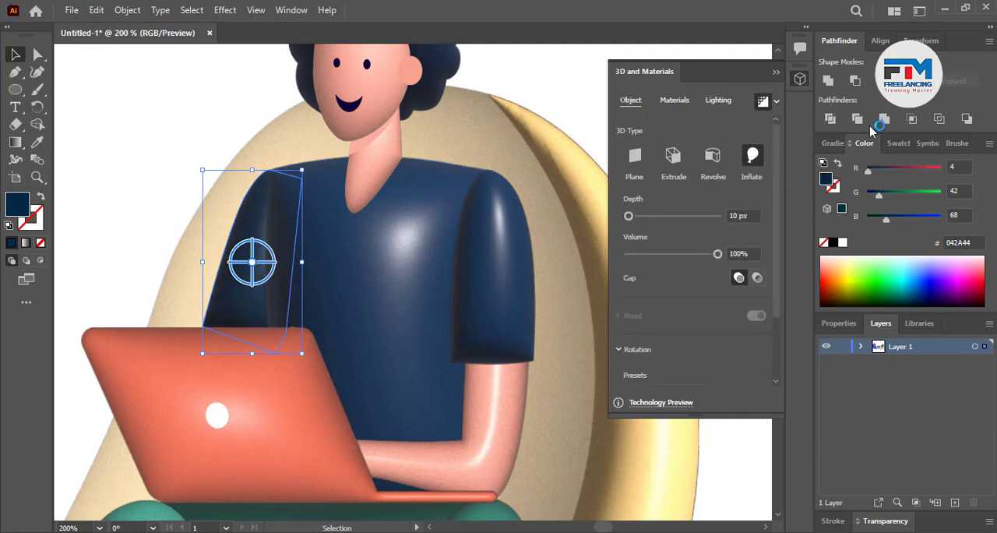
Set the light rotation to -83° on the darker sleeve behind the laptop and deselect it
click(720, 100)
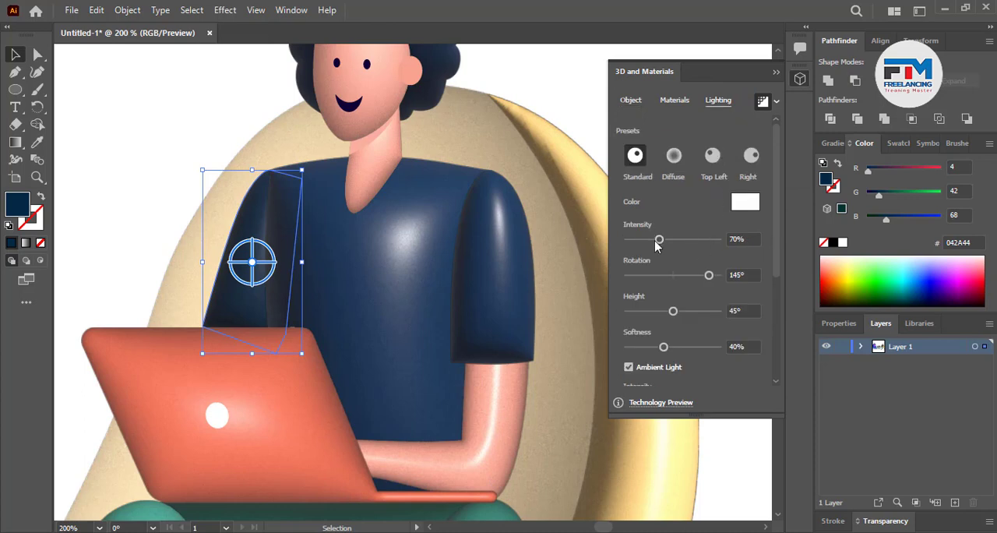
drag(700, 276, 647, 297)
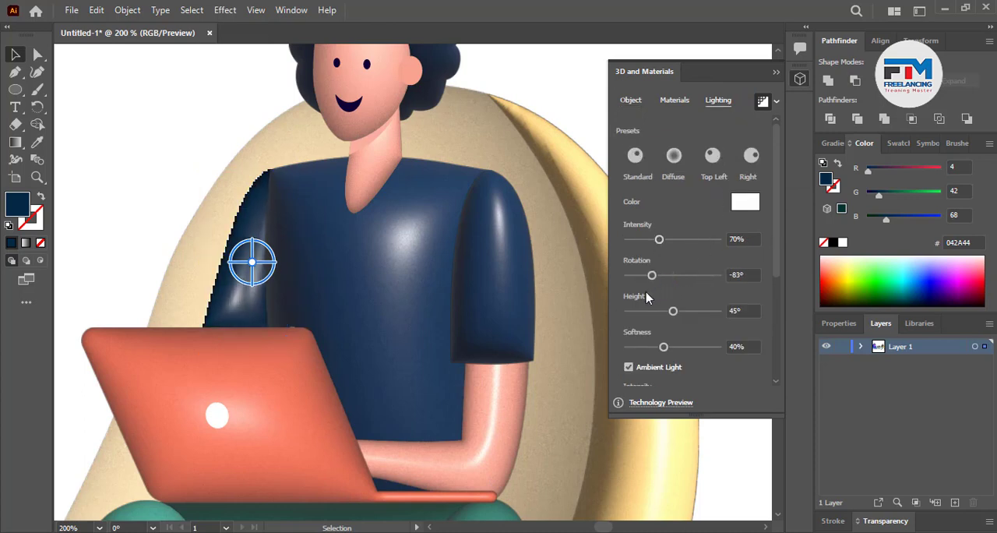
click(134, 156)
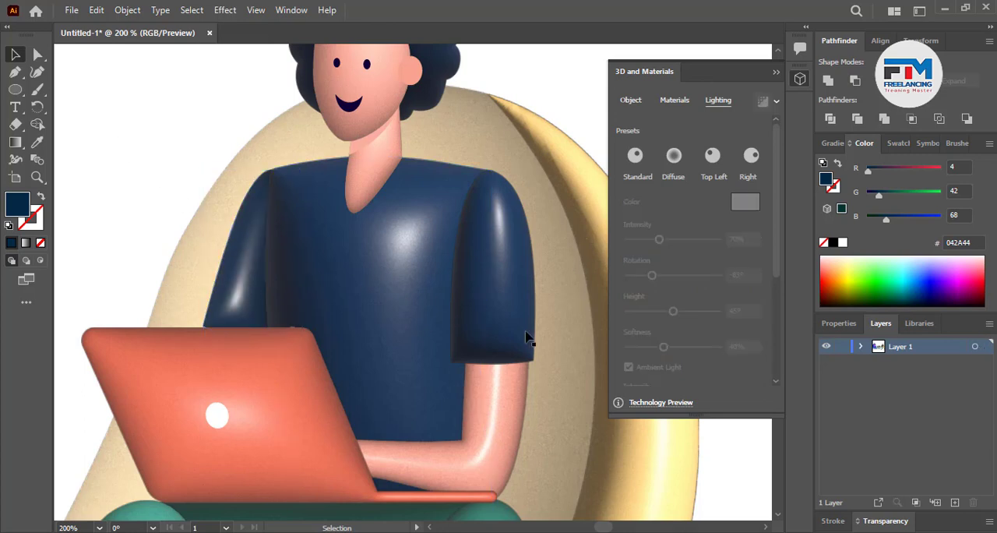
Examine the finished 3D man within the whole scene and the still-flat woman seated opposite
scroll(537, 349, down, 2)
scroll(536, 356, down, 2)
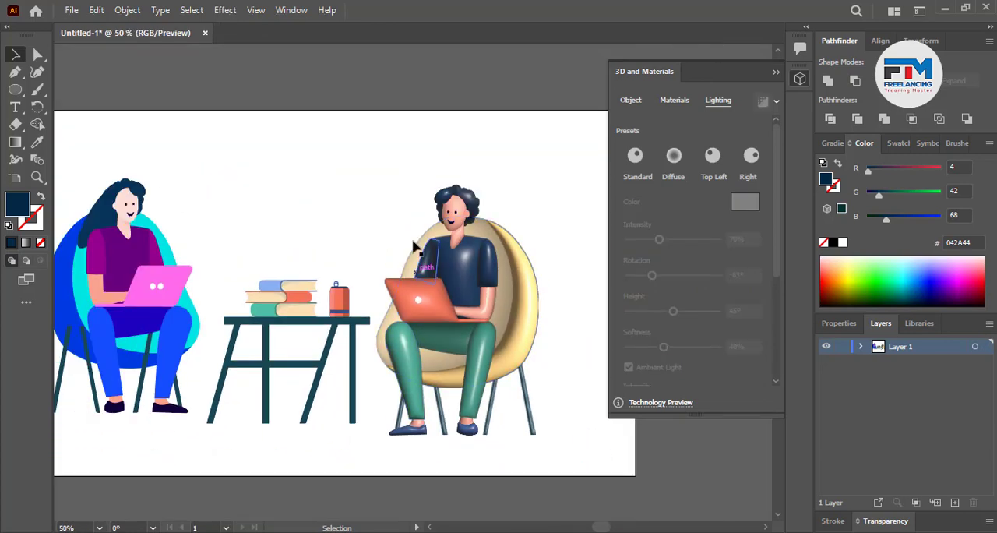
drag(472, 340, 583, 429)
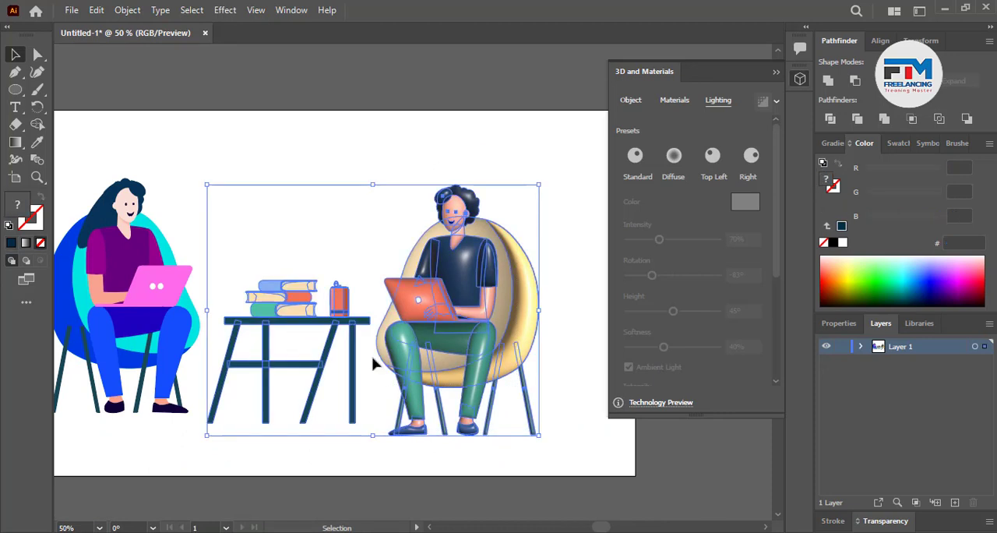
shift+click(292, 316)
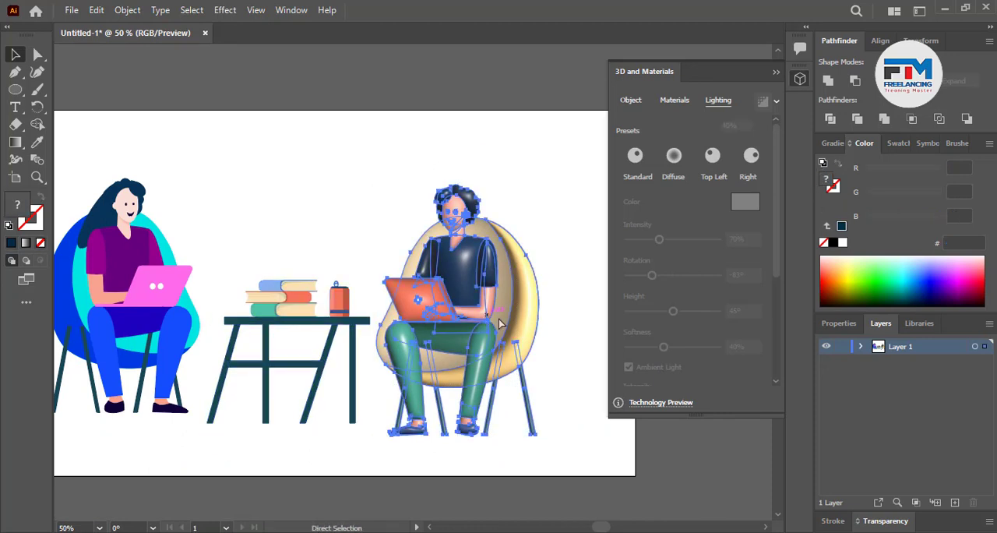
click(346, 211)
scroll(436, 245, down, 2)
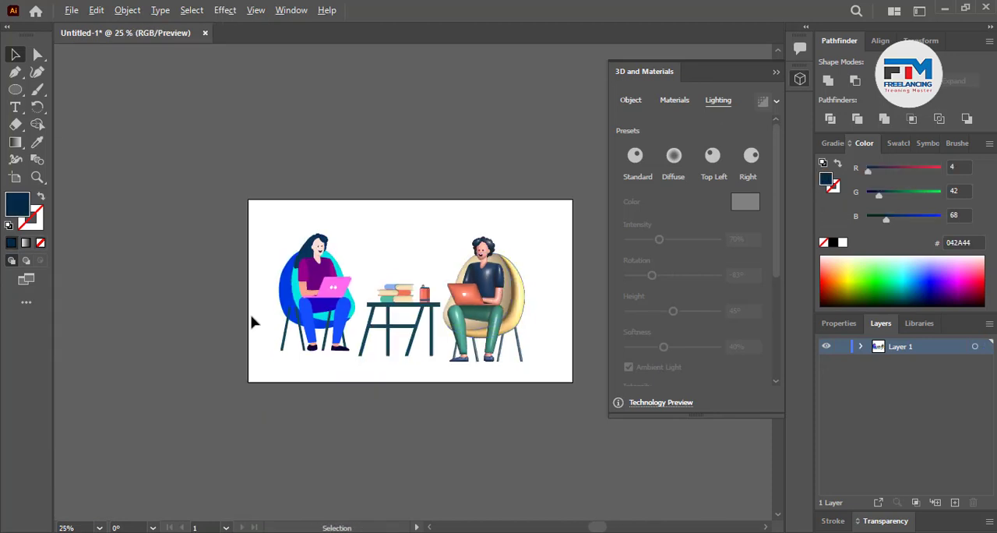
scroll(251, 319, up, 1)
scroll(290, 334, up, 3)
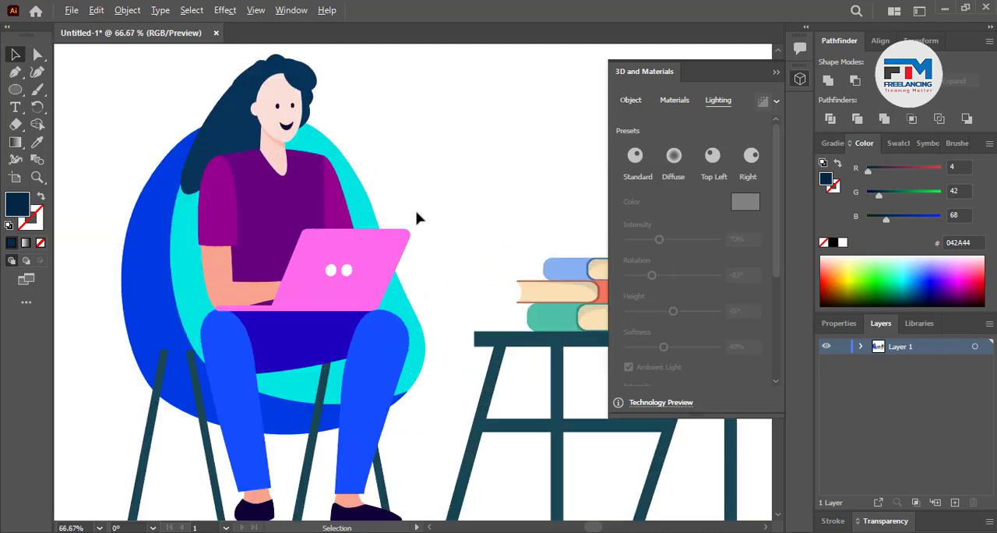
scroll(196, 374, down, 3)
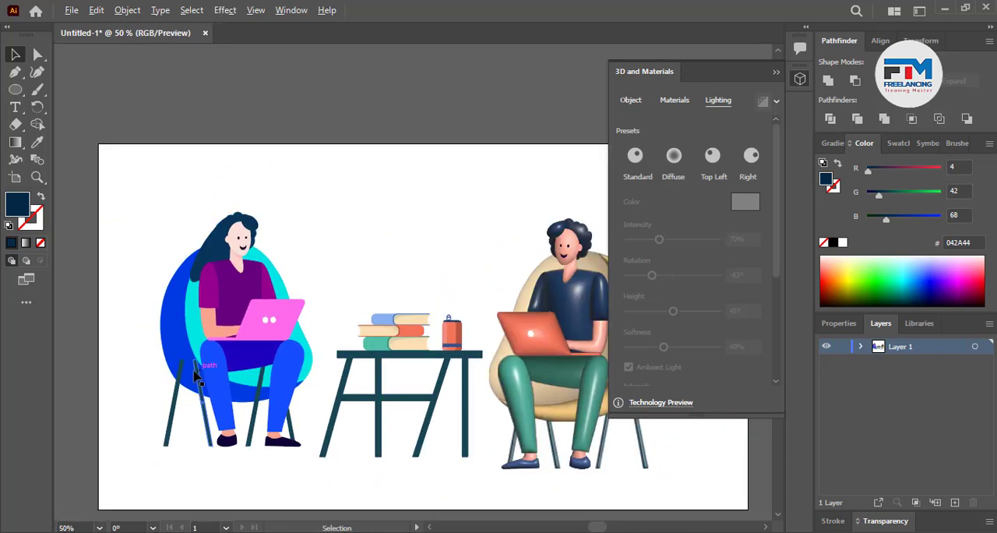
scroll(196, 379, up, 1)
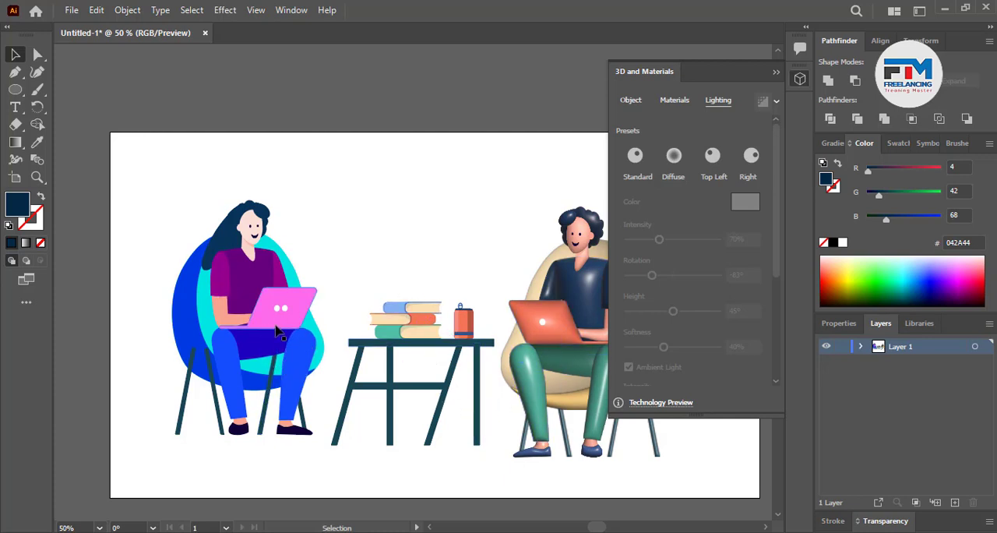
Inflate the woman's trouser leg on the left, ray trace it, apply the Top Left light preset, and adjust light intensity and rotation
scroll(193, 357, up, 2)
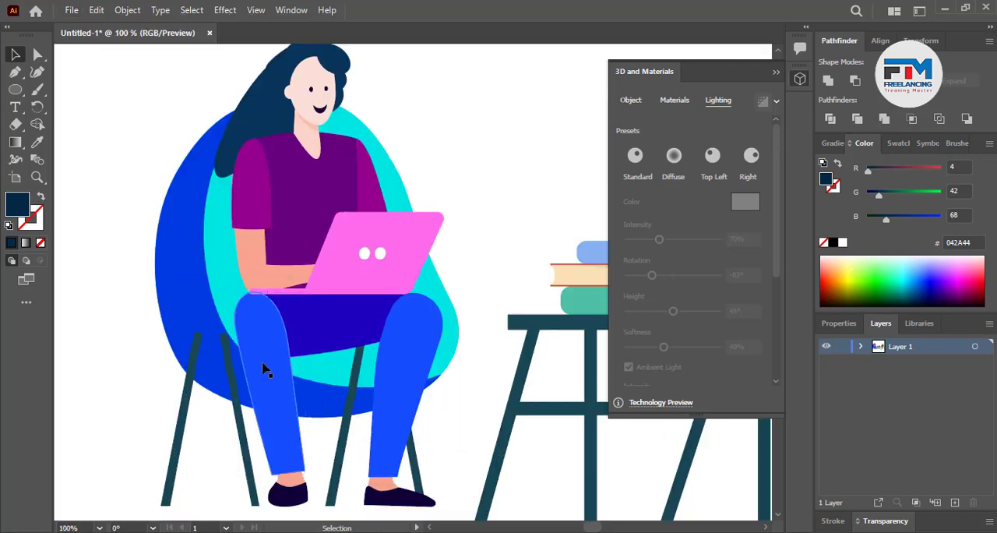
click(264, 368)
click(631, 101)
click(753, 158)
click(718, 100)
click(751, 156)
click(713, 156)
click(762, 102)
drag(659, 239, 668, 241)
drag(639, 275, 652, 275)
Inflate the woman's other trouser leg with ray tracing and set its light intensity to 98% and rotation to 86°
click(404, 367)
click(632, 101)
click(754, 158)
click(763, 102)
click(718, 101)
drag(659, 239, 672, 239)
drag(709, 276, 694, 275)
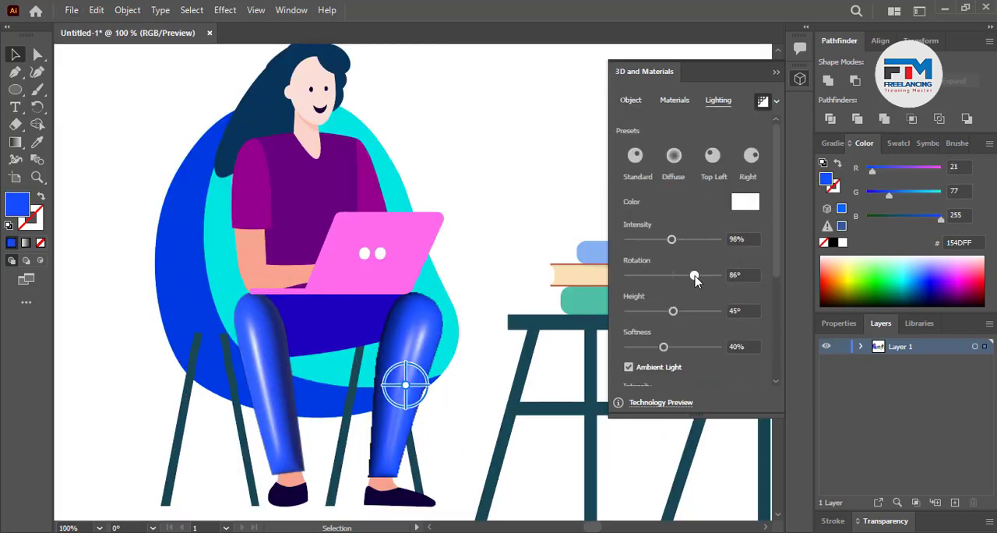
Apply the Inflate 3D effect to both of the woman's dark shoes and render them with ray tracing
scroll(340, 483, up, 2)
click(424, 413)
shift+click(236, 409)
click(632, 101)
click(753, 159)
click(763, 102)
click(322, 428)
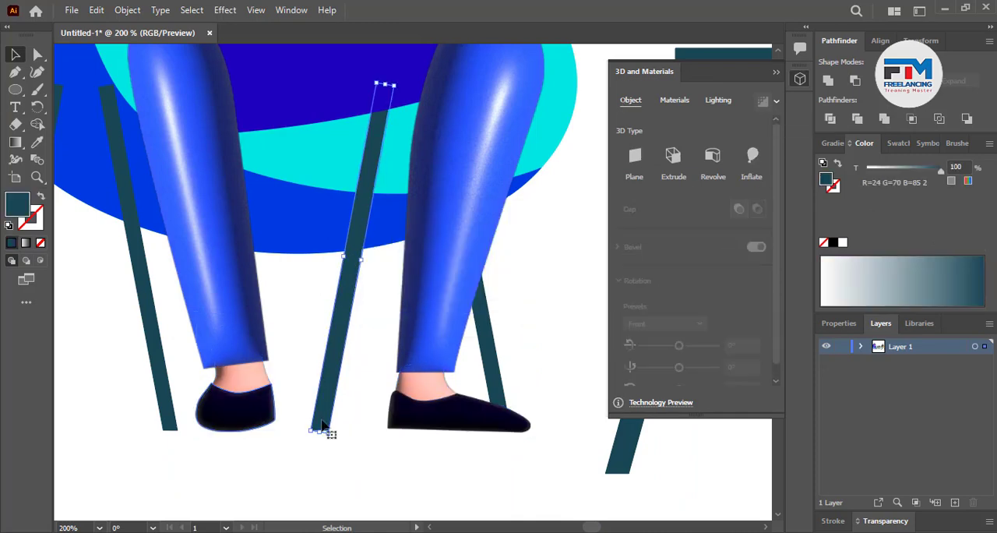
click(236, 411)
shift+click(437, 415)
click(764, 102)
Render the woman's two skin-coloured feet with ray tracing
click(424, 386)
shift+click(241, 379)
click(764, 103)
scroll(317, 418, up, 1)
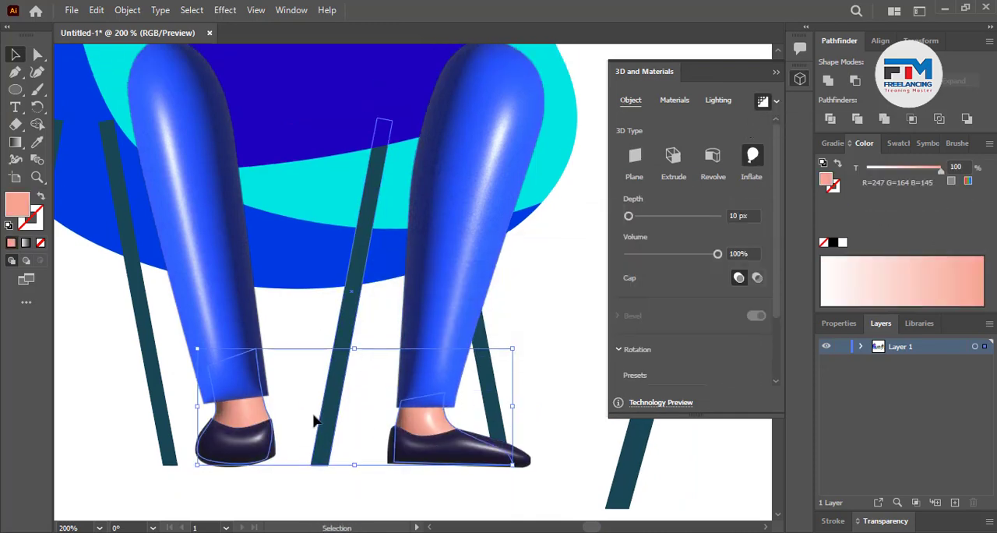
Inflate the four legs of the woman's chair with ray tracing and raise their light intensity
scroll(314, 419, down, 1)
click(80, 410)
shift+click(197, 411)
shift+click(326, 411)
shift+click(444, 398)
click(752, 157)
click(764, 102)
click(718, 101)
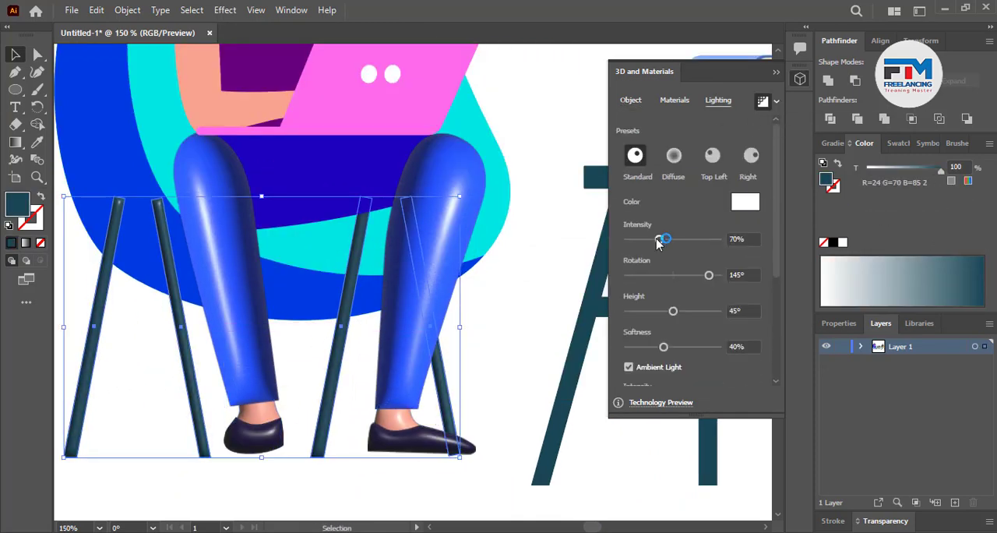
drag(661, 239, 693, 240)
Inflate the blue outer chair shell with ray tracing and adjust its light intensity and rotation
scroll(441, 371, up, 3)
click(331, 421)
click(631, 101)
click(752, 160)
click(763, 103)
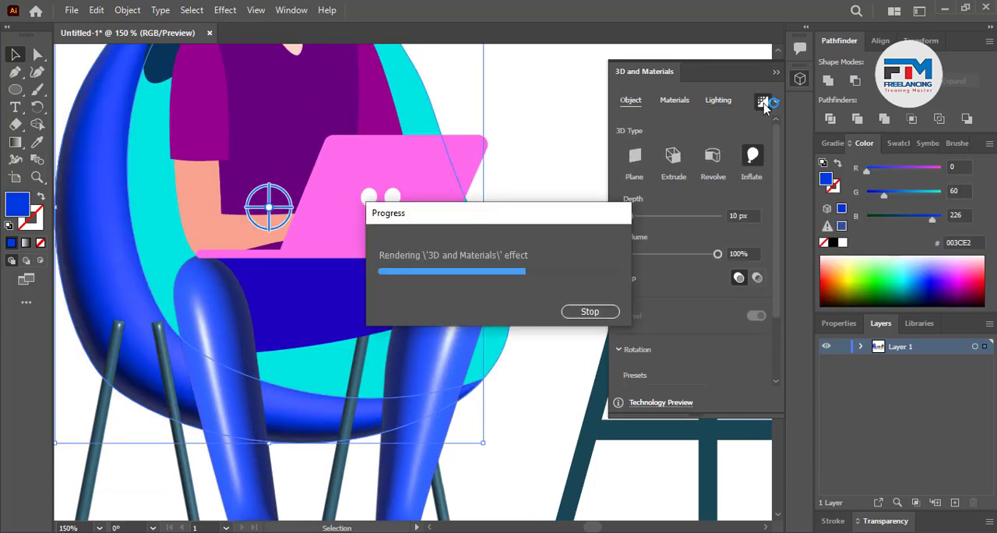
click(719, 101)
click(674, 239)
drag(709, 275, 699, 275)
Inflate the dark blue lap between the trouser legs with ray tracing, set light softness to 70%, and adjust light rotation and intensity
click(335, 304)
click(632, 101)
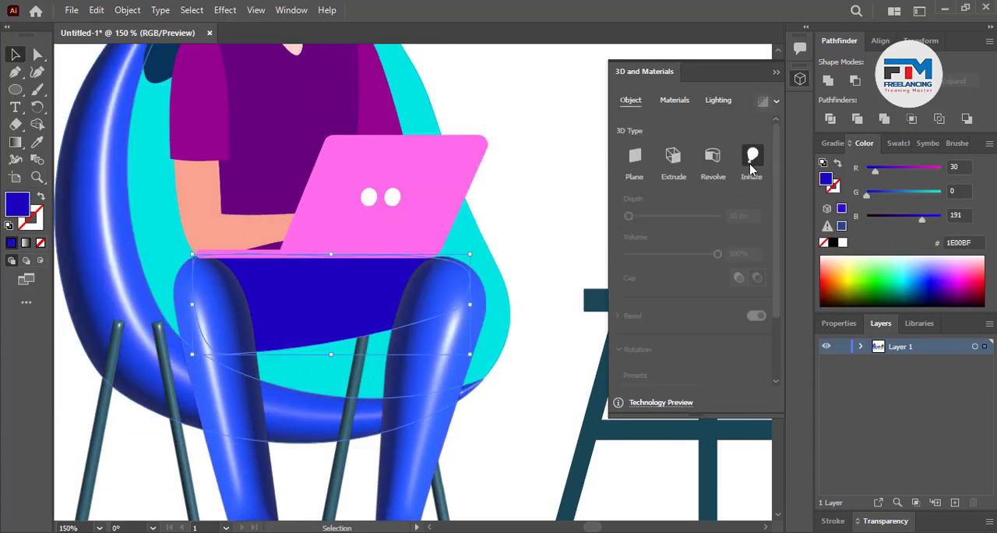
click(752, 167)
click(764, 103)
click(719, 101)
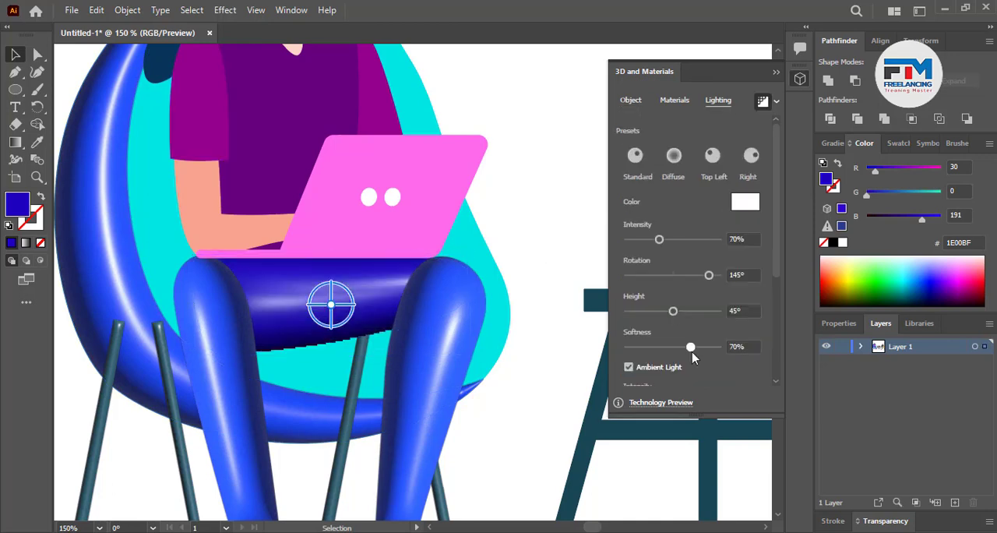
drag(710, 275, 686, 275)
drag(661, 239, 648, 239)
click(541, 227)
Apply the Inflate 3D effect to the woman's purple shirt torso and render it with ray tracing
drag(436, 179, 535, 389)
click(382, 311)
click(631, 100)
click(753, 167)
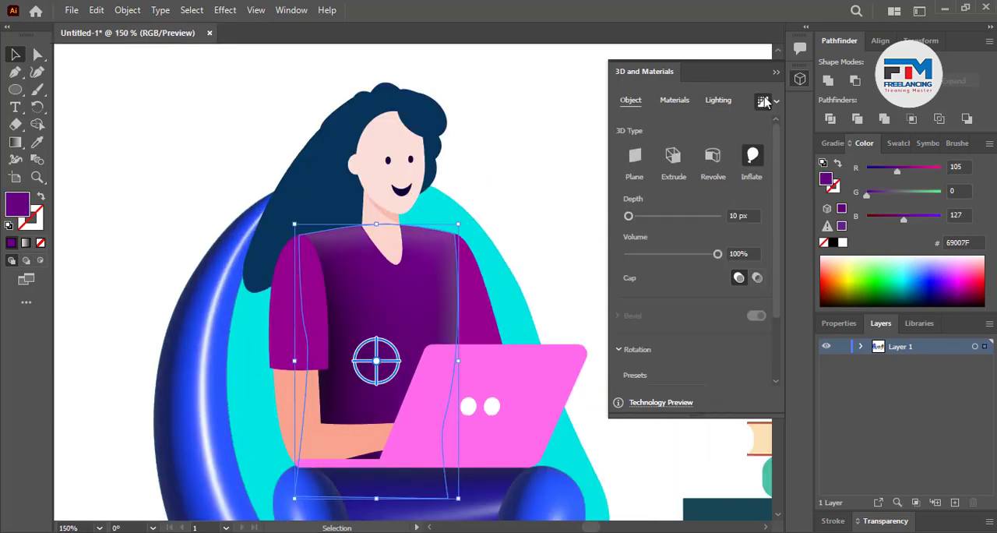
click(764, 102)
Inflate both magenta shirt sleeves and adjust the light rotation on the sleeve farther from the laptop
click(300, 312)
click(753, 167)
click(719, 101)
drag(710, 275, 693, 275)
click(476, 312)
click(632, 101)
click(753, 159)
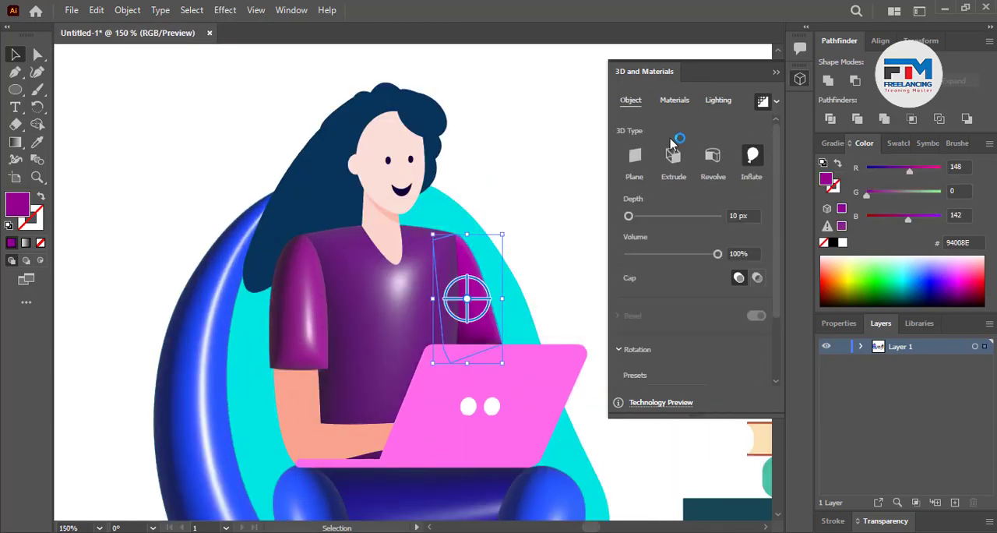
Inflate the turquoise inner chair seat with ray tracing and set its light rotation to 89°
click(518, 304)
click(753, 160)
click(764, 104)
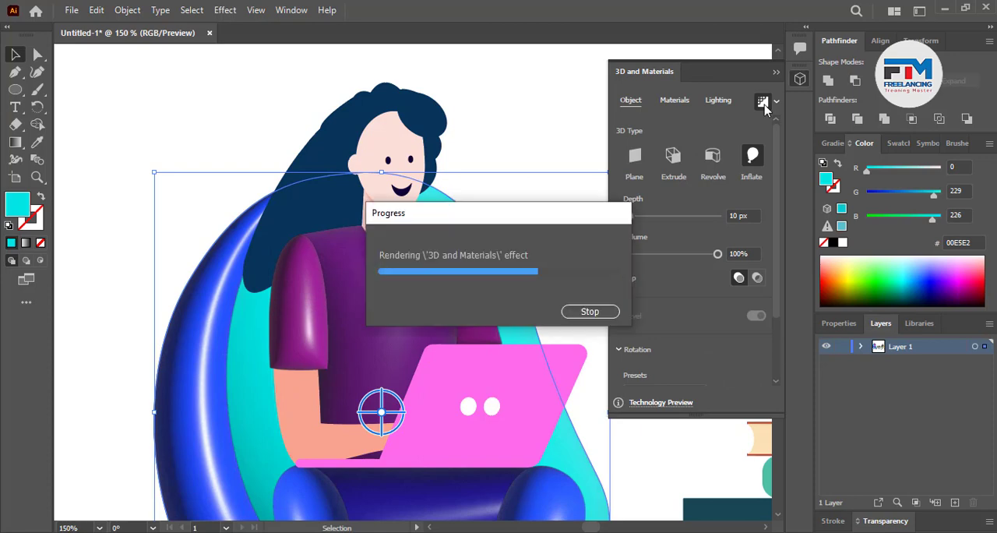
click(719, 101)
drag(720, 275, 695, 275)
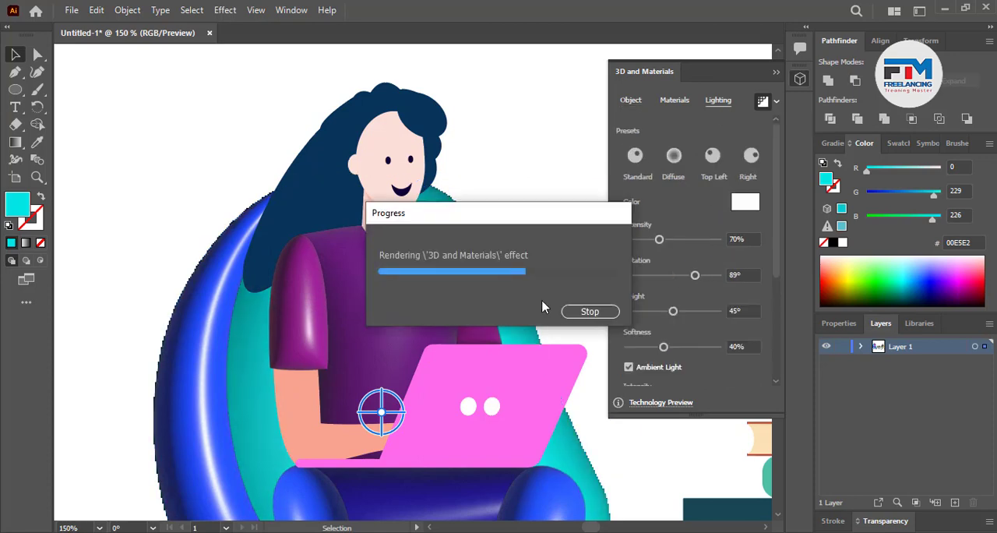
Inflate the woman's hair shapes and set the light intensity to 127% and rotation to 2°
click(319, 204)
click(632, 100)
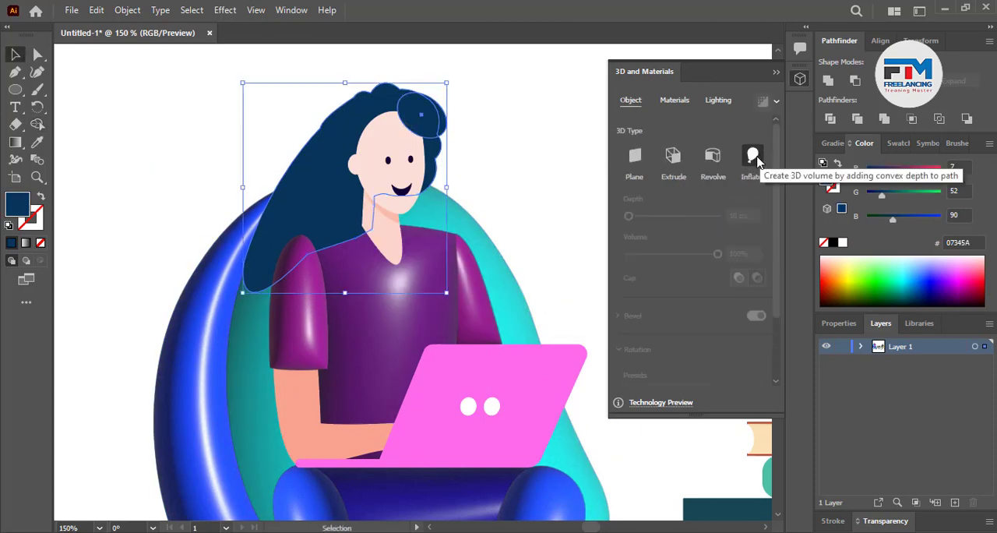
click(753, 159)
click(718, 100)
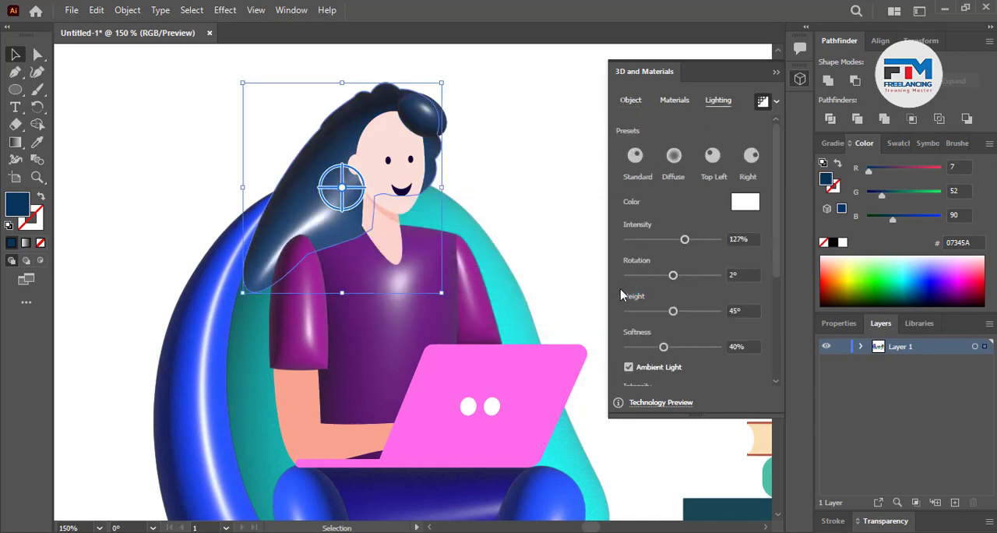
Apply the Inflate 3D effect to the woman's face and ear and render them with ray tracing
click(399, 175)
scroll(399, 174, up, 1)
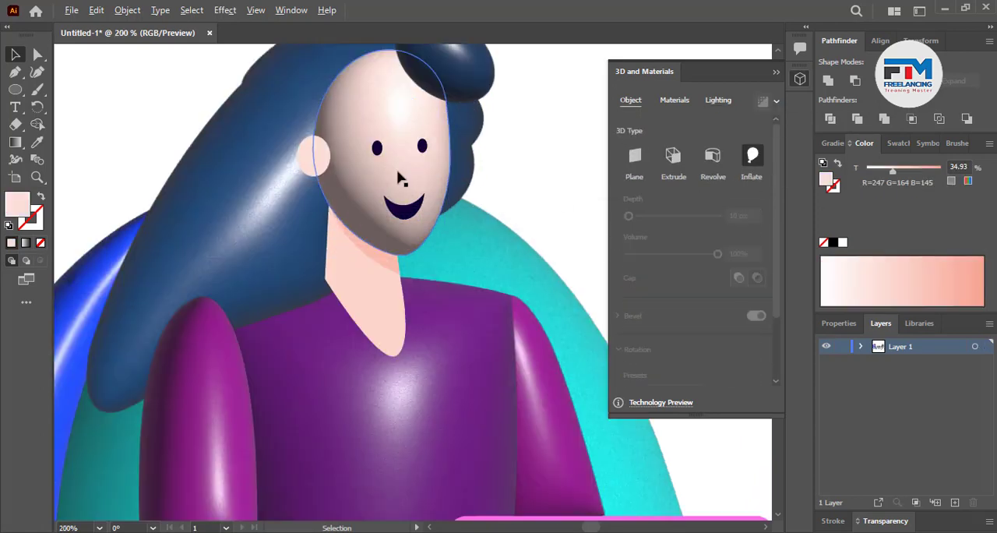
scroll(346, 167, up, 2)
click(282, 146)
click(753, 160)
click(763, 102)
Set the light intensity on the woman's face to 66%, raise the light height, and deselect it
click(421, 187)
click(719, 101)
drag(689, 239, 666, 239)
drag(674, 311, 699, 310)
scroll(363, 282, down, 4)
click(530, 249)
Apply the Inflate 3D effect to the woman's arm with ray tracing and deselect it
scroll(335, 269, down, 6)
scroll(341, 291, up, 5)
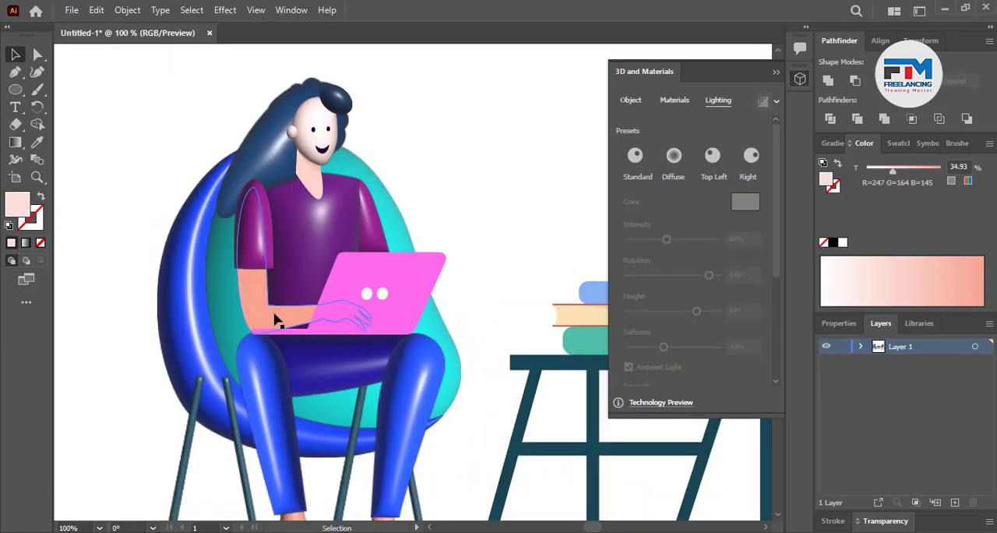
click(277, 319)
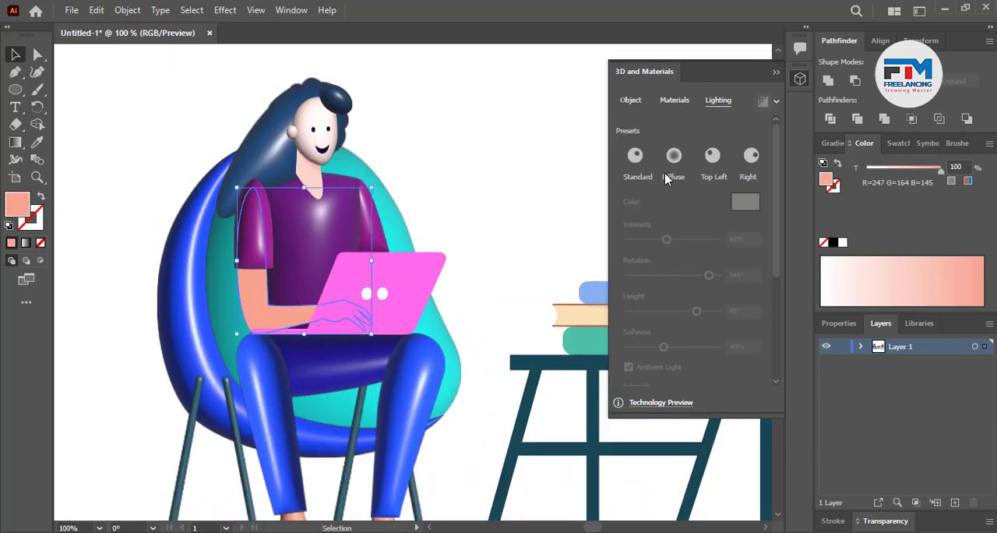
click(637, 103)
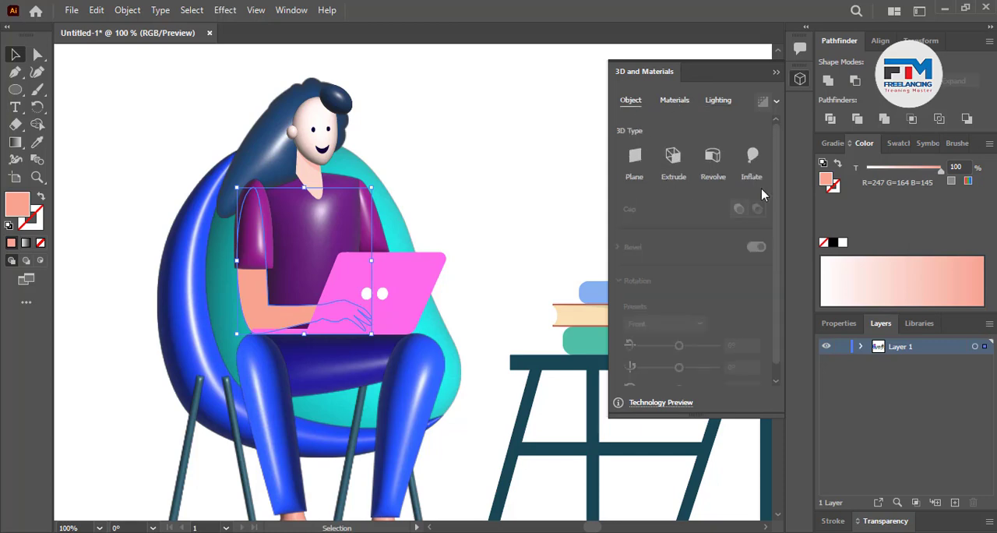
click(756, 157)
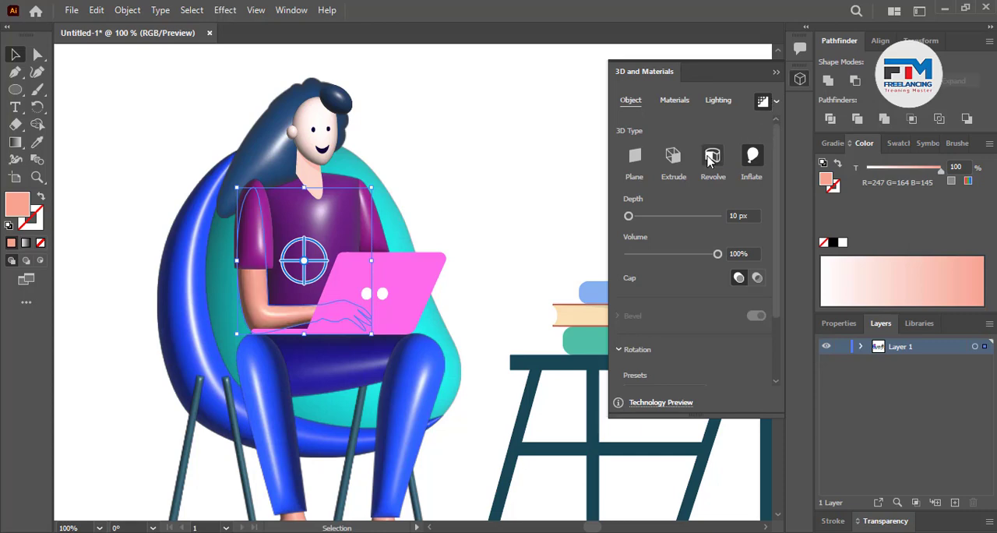
click(418, 242)
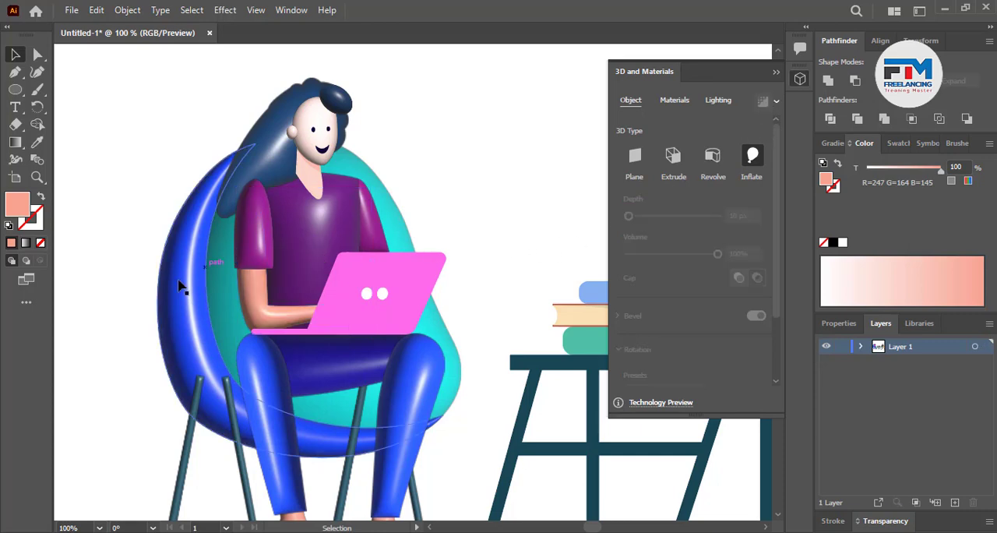
Apply the Inflate 3D effect to the woman's pink laptop and render it with ray tracing
scroll(182, 285, down, 2)
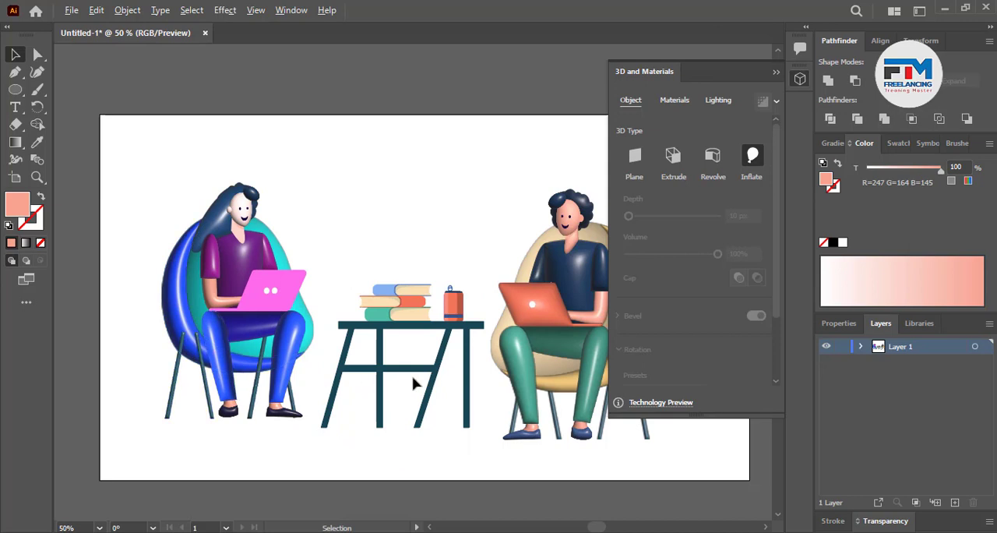
scroll(468, 379, up, 1)
scroll(423, 360, up, 1)
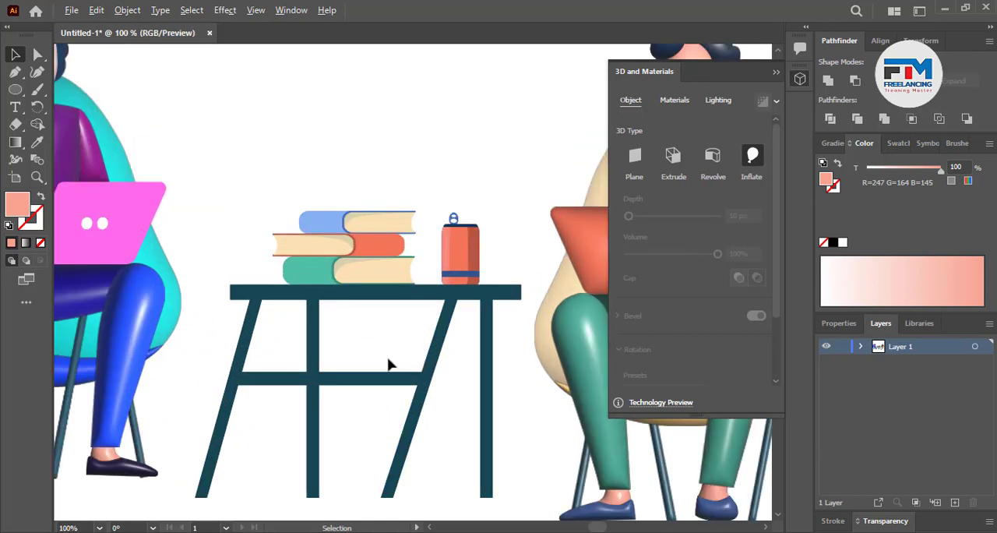
click(154, 218)
scroll(402, 288, down, 1)
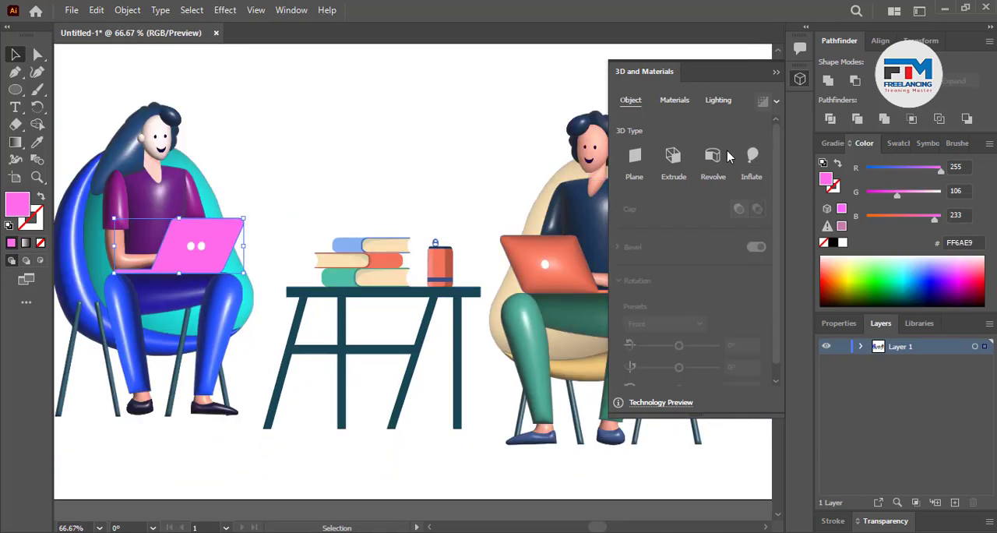
click(752, 157)
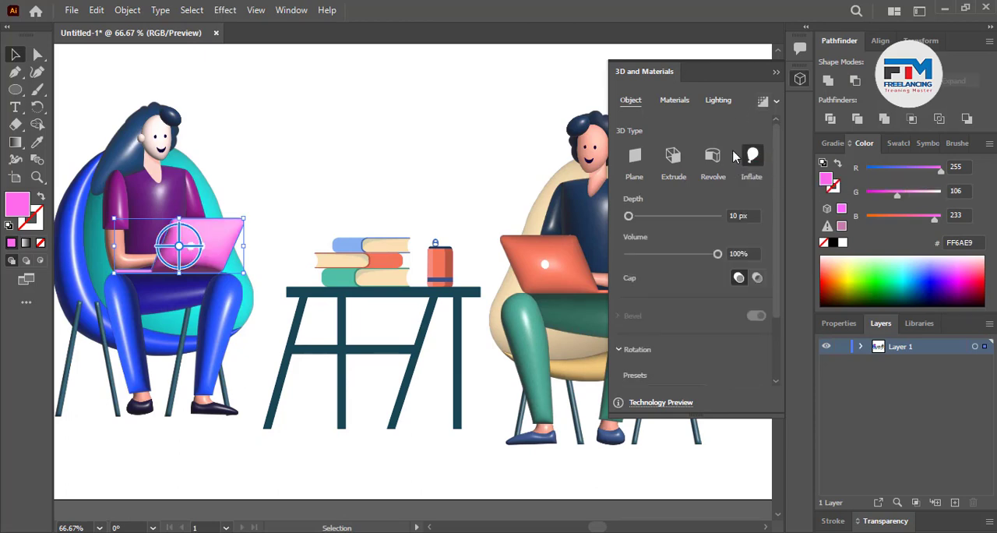
click(761, 105)
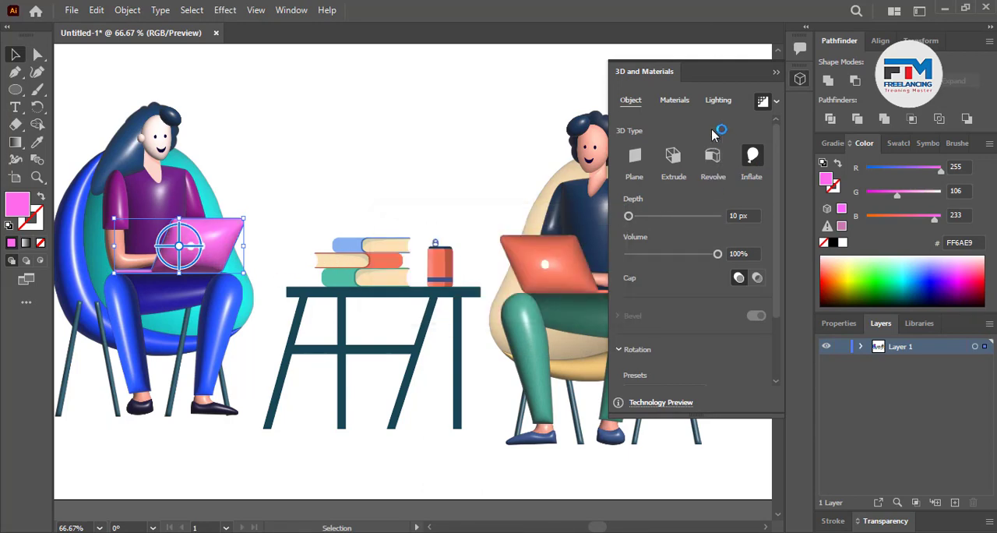
Set the pink laptop's light intensity to 37% and light height to 76°, and deselect it
click(717, 100)
drag(661, 241, 644, 241)
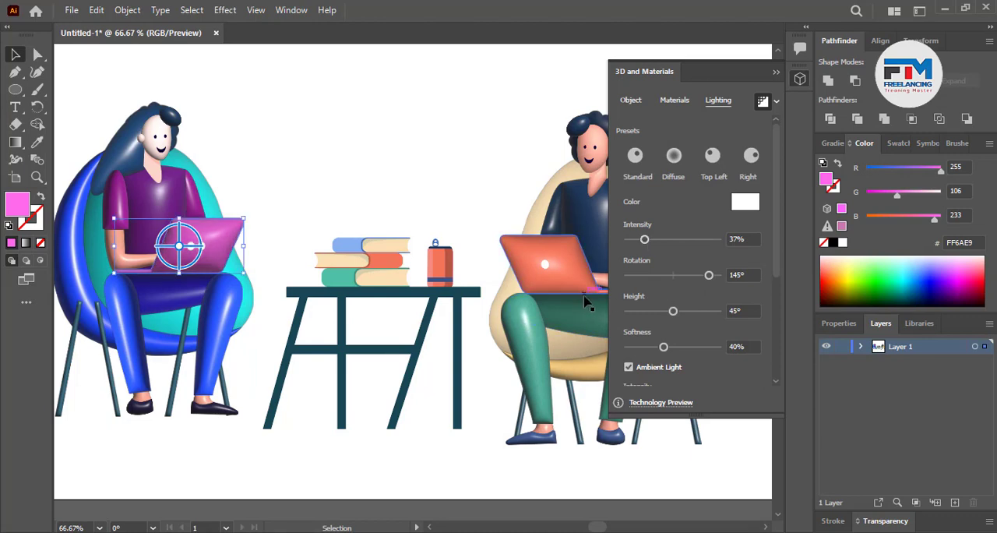
drag(675, 311, 705, 311)
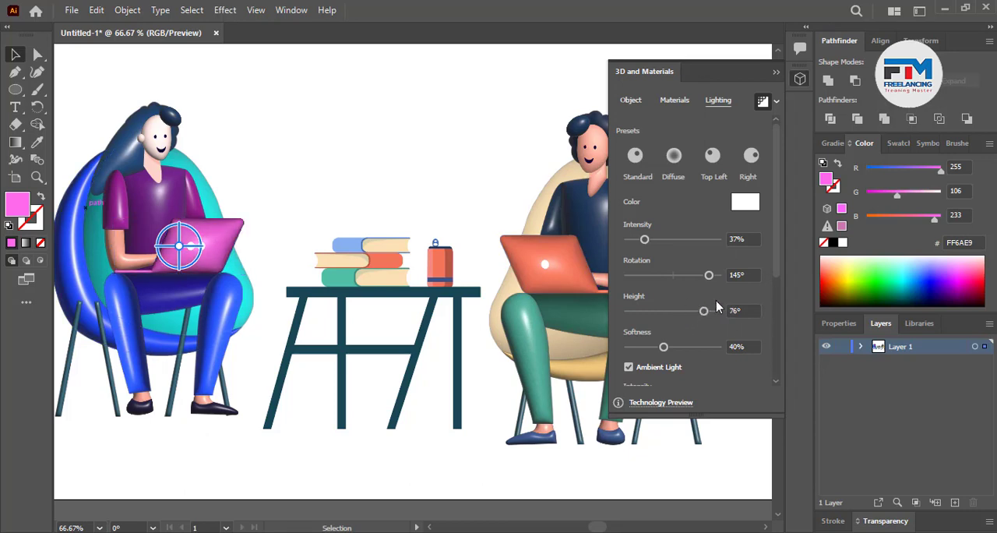
click(382, 176)
scroll(288, 342, down, 2)
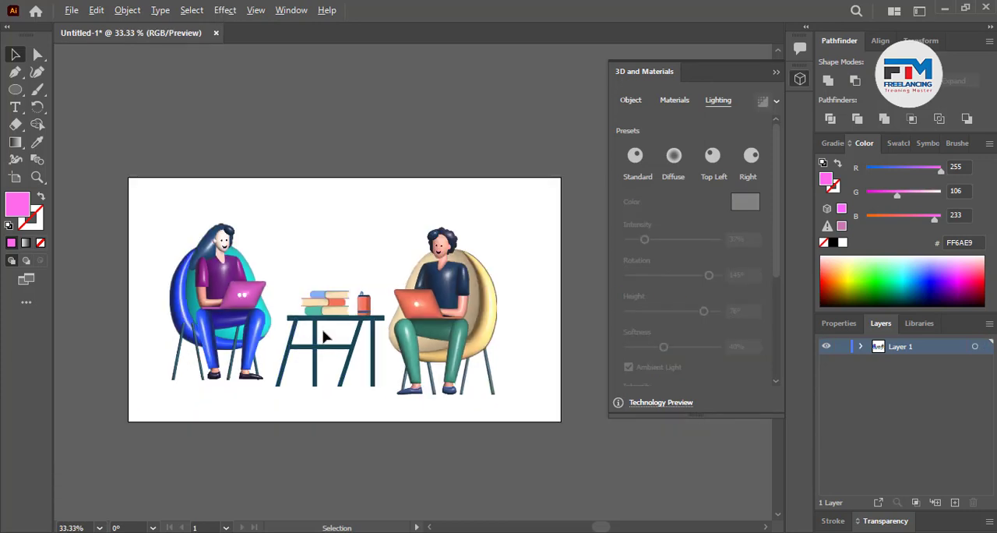
Ungroup the table artwork and unite the tabletop, legs and crossbar into a single shape
scroll(323, 335, up, 4)
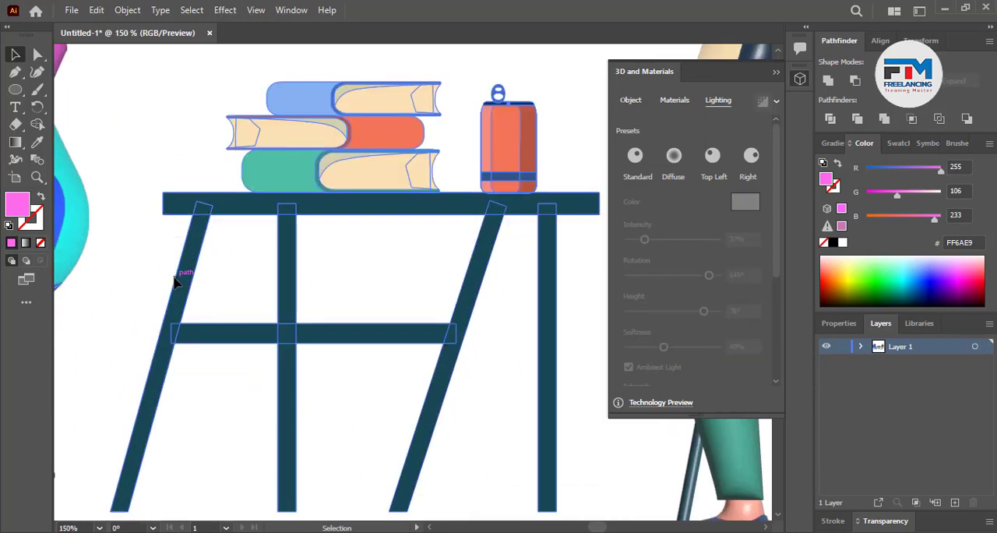
click(178, 283)
right_click(180, 279)
click(267, 401)
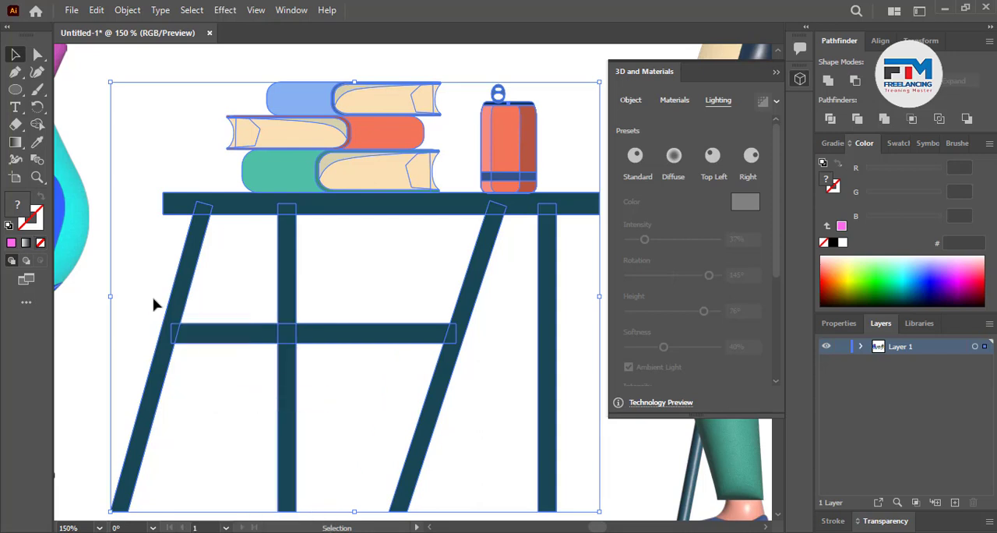
click(153, 305)
drag(161, 285, 475, 392)
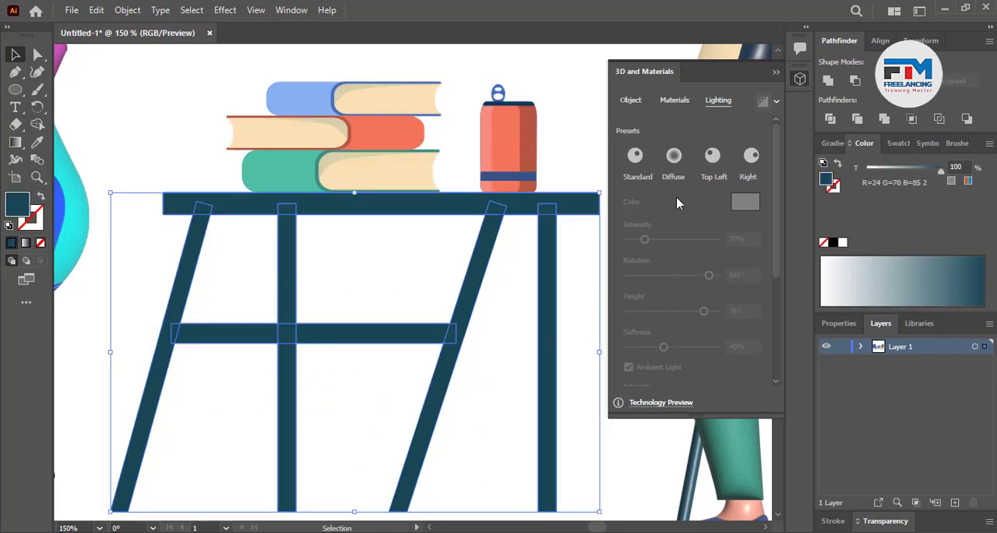
click(828, 80)
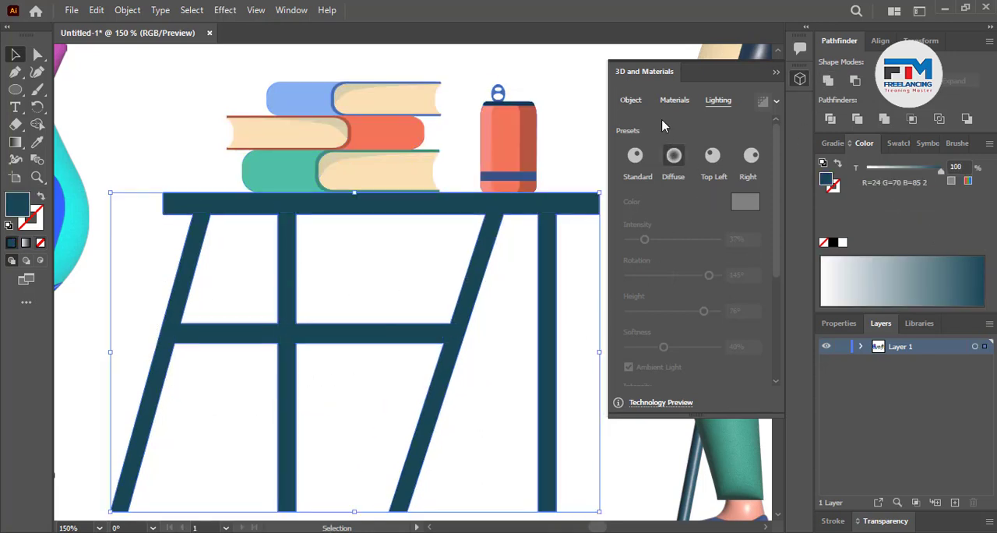
Apply the Inflate 3D effect to the table, set its light intensity to 130%, and deselect it
click(632, 100)
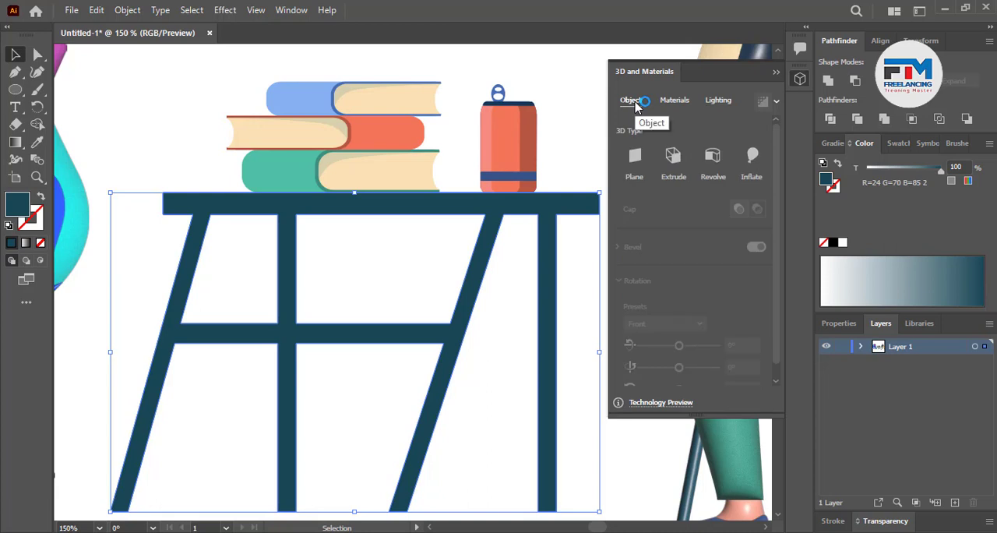
click(749, 159)
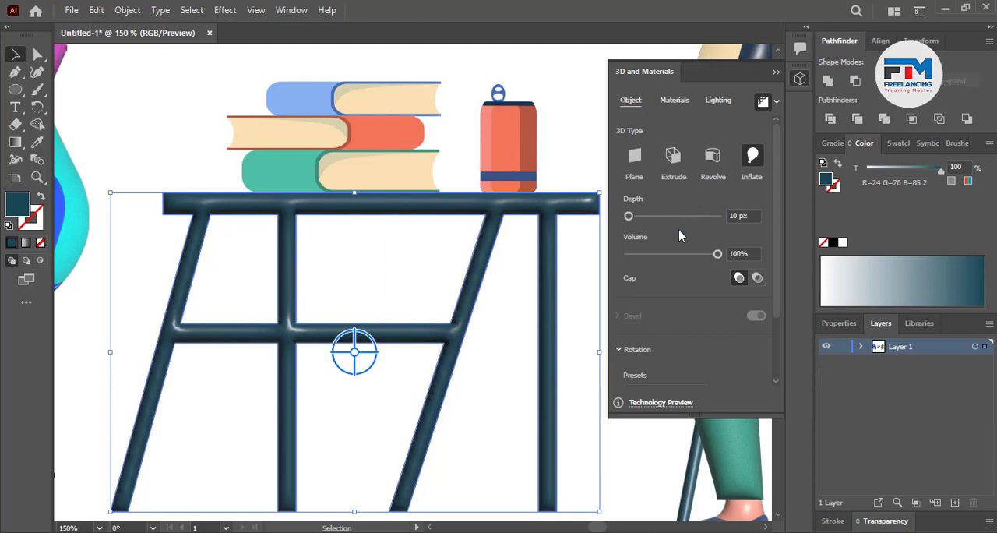
click(719, 100)
drag(661, 240, 689, 243)
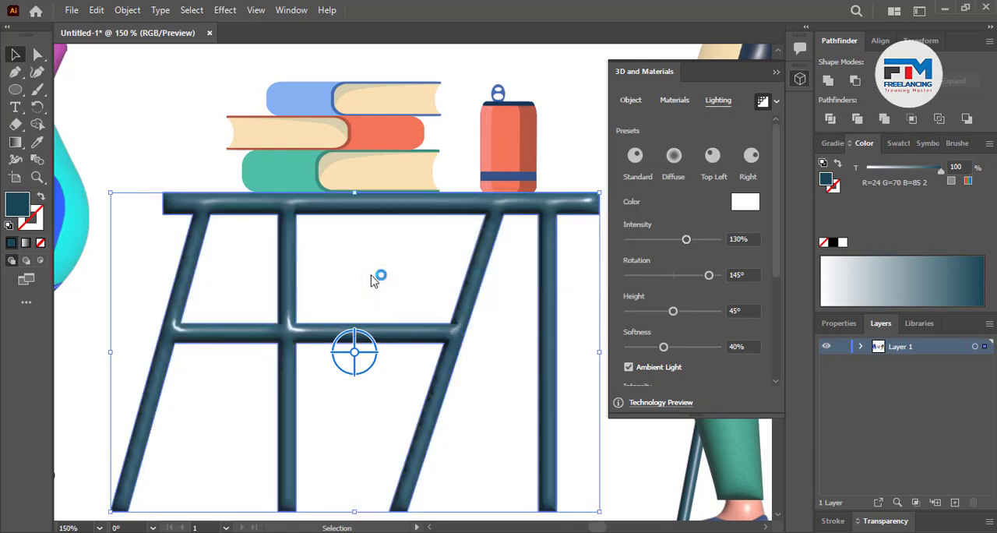
click(372, 280)
Apply the Inflate 3D effect to the stack of books on the table and deselect it
scroll(372, 362, down, 3)
scroll(374, 370, up, 1)
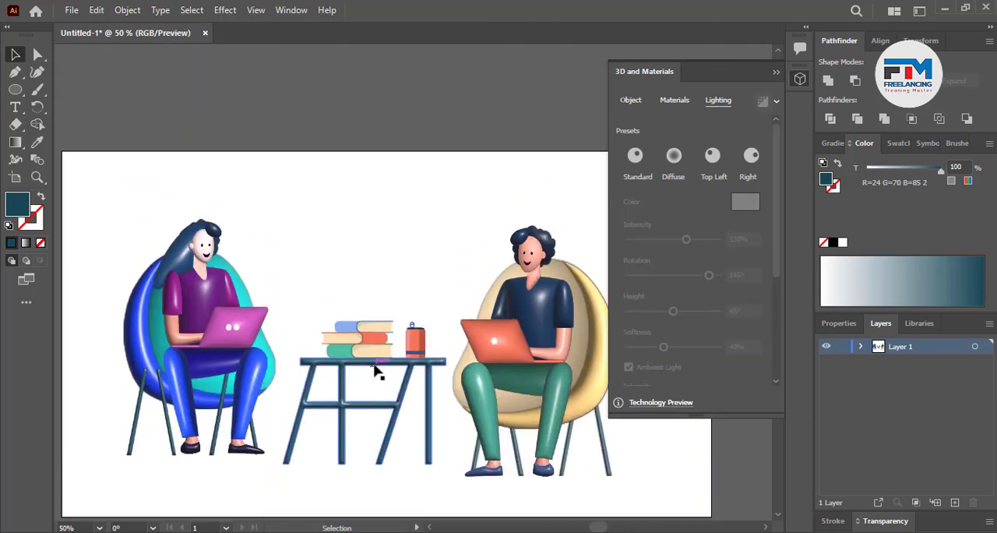
scroll(375, 356, up, 4)
click(352, 302)
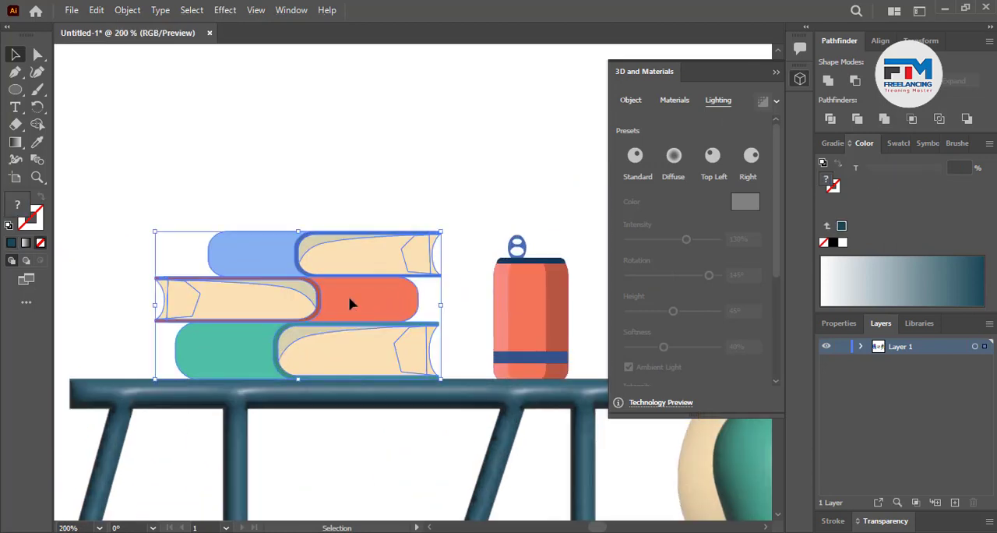
right_click(349, 302)
click(632, 101)
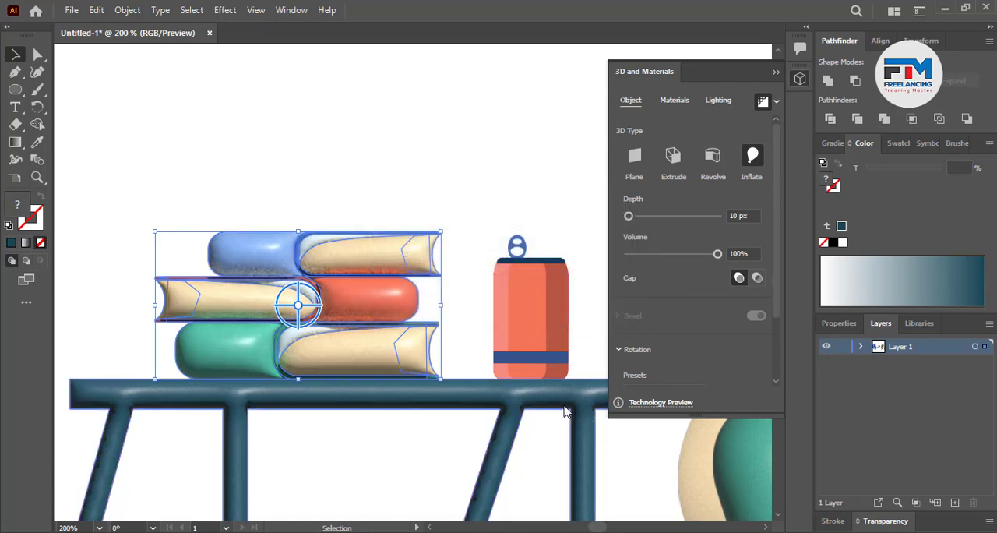
click(481, 307)
Apply the Inflate 3D effect to the drink can on the table and deselect it
click(532, 338)
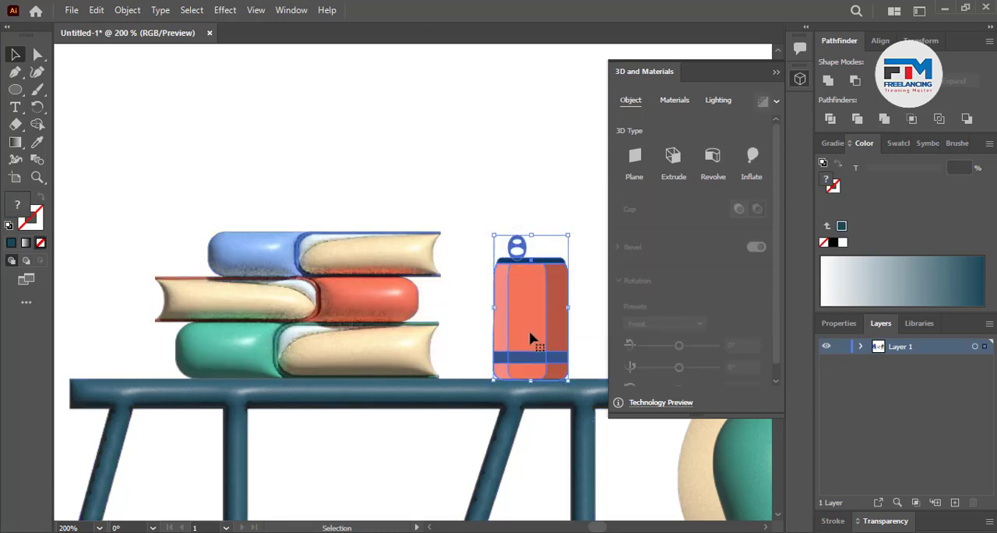
click(752, 156)
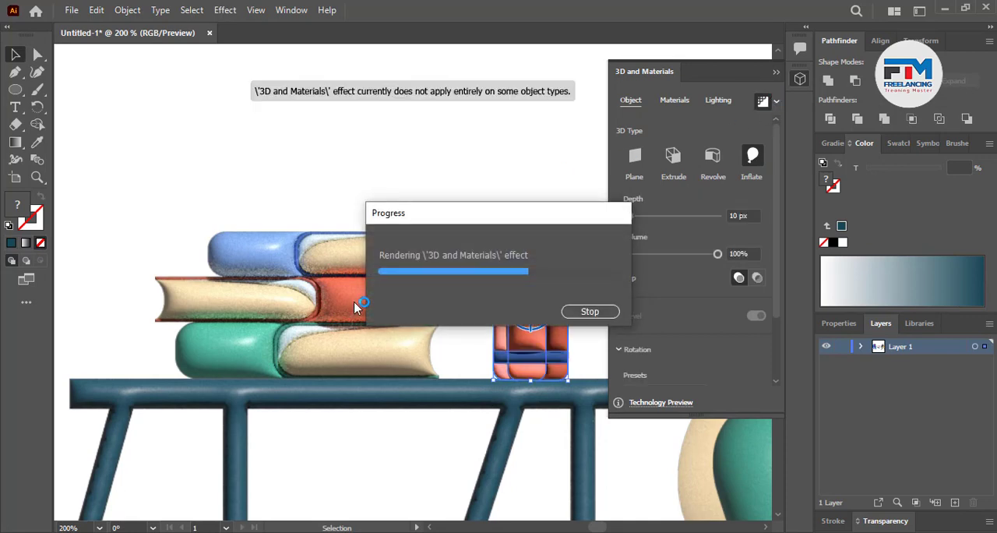
scroll(354, 307, down, 4)
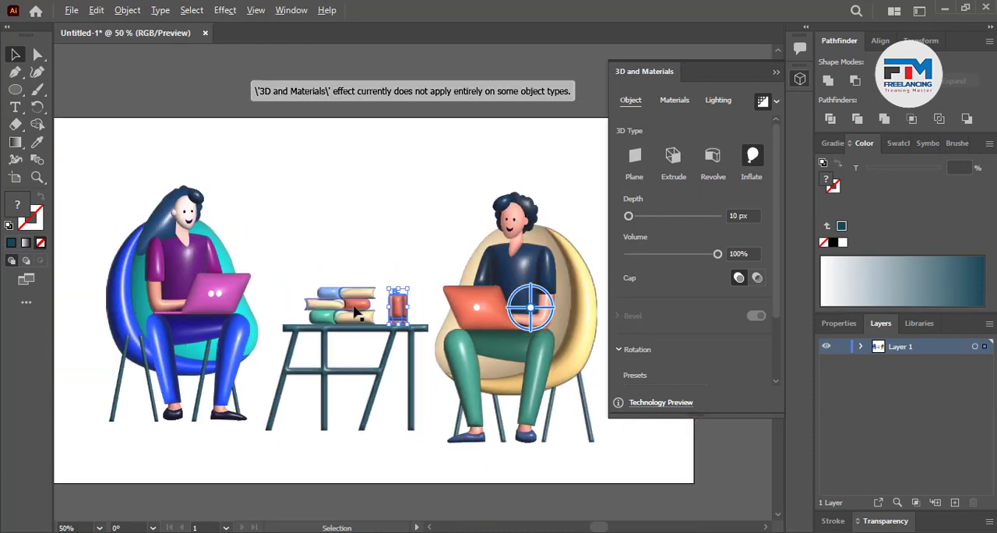
click(379, 248)
Select the whole illustration and shift it slightly right and up on the artboard
scroll(392, 413, down, 1)
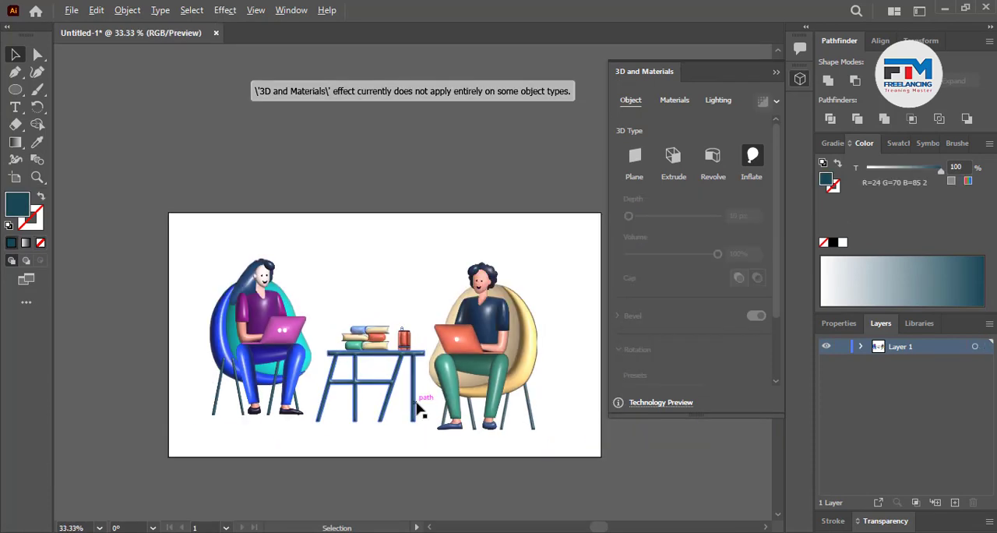
scroll(418, 410, down, 1)
scroll(427, 405, up, 1)
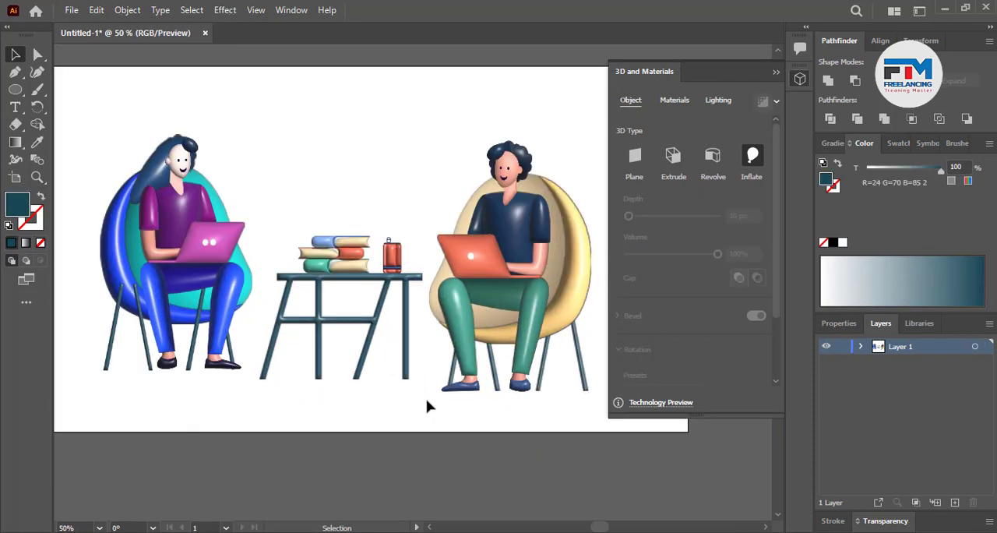
scroll(423, 406, down, 1)
drag(182, 201, 568, 389)
drag(503, 350, 510, 343)
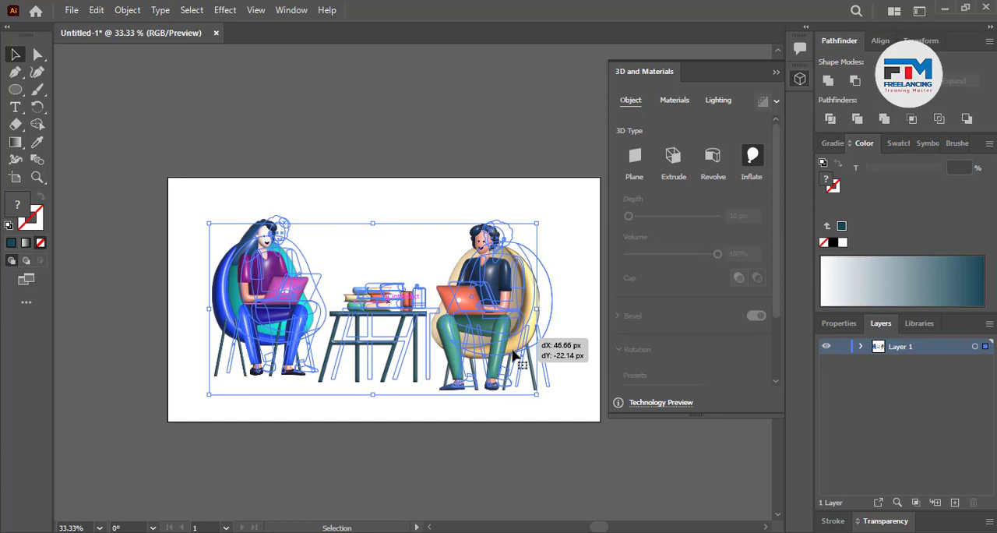